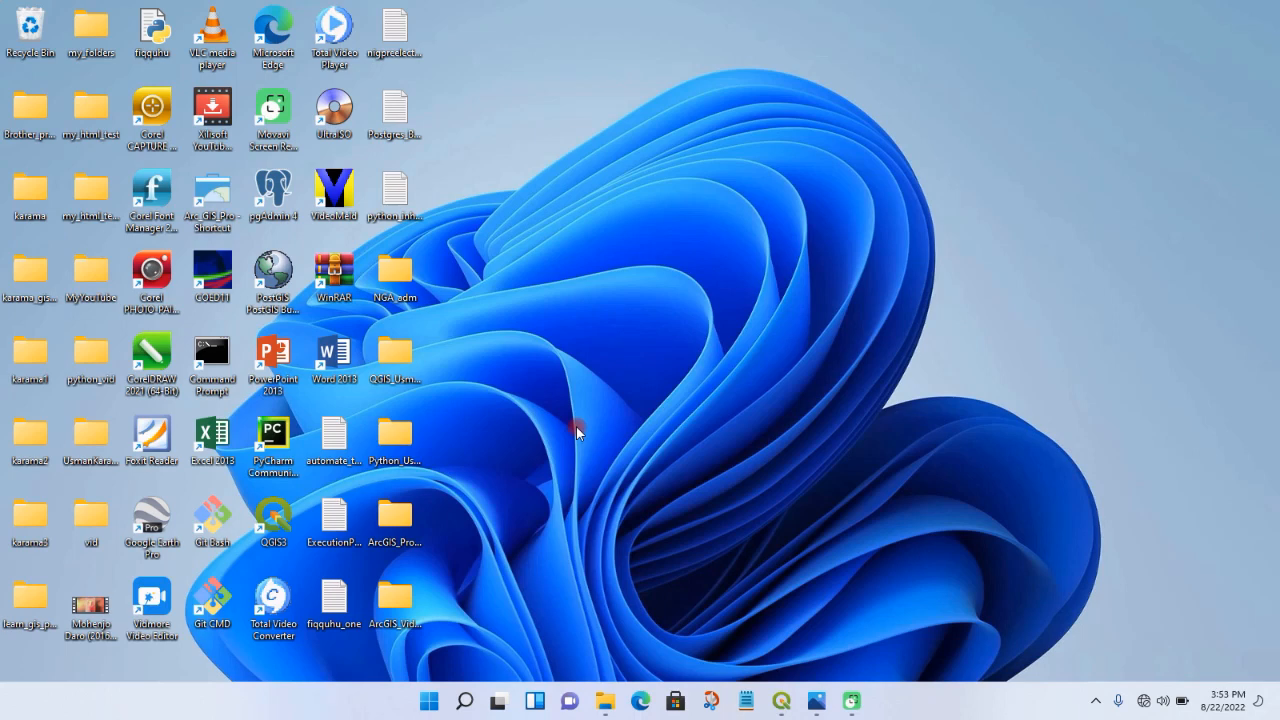
- Open the desktop's QGIS materials folder and examine its Data, Georeferencing, Map and Shapefiles subfolders
click(390, 352)
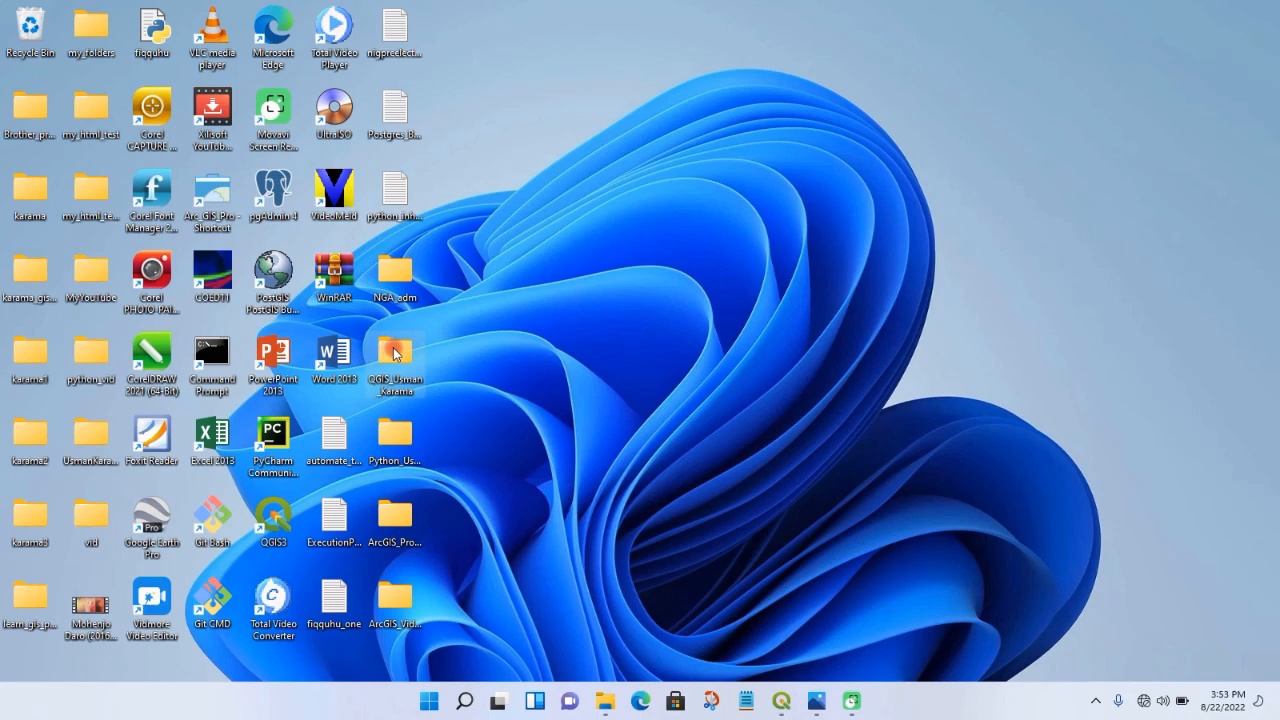
double_click(398, 354)
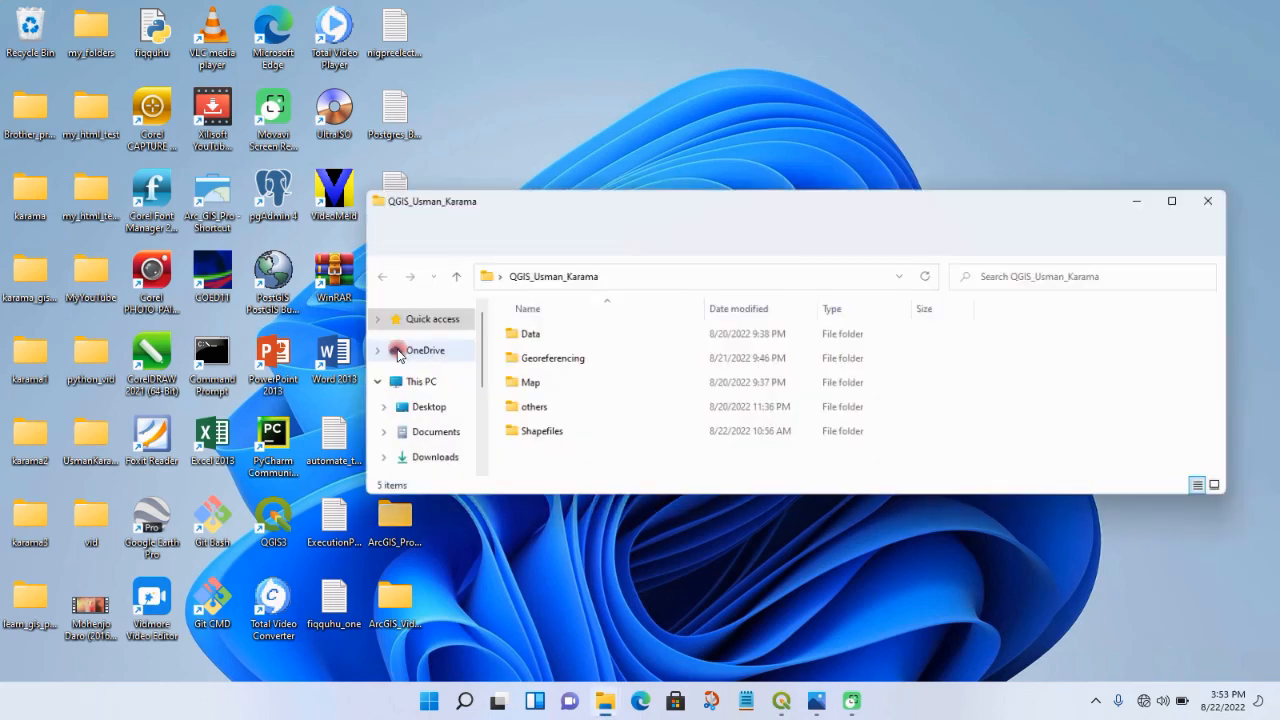
click(1180, 204)
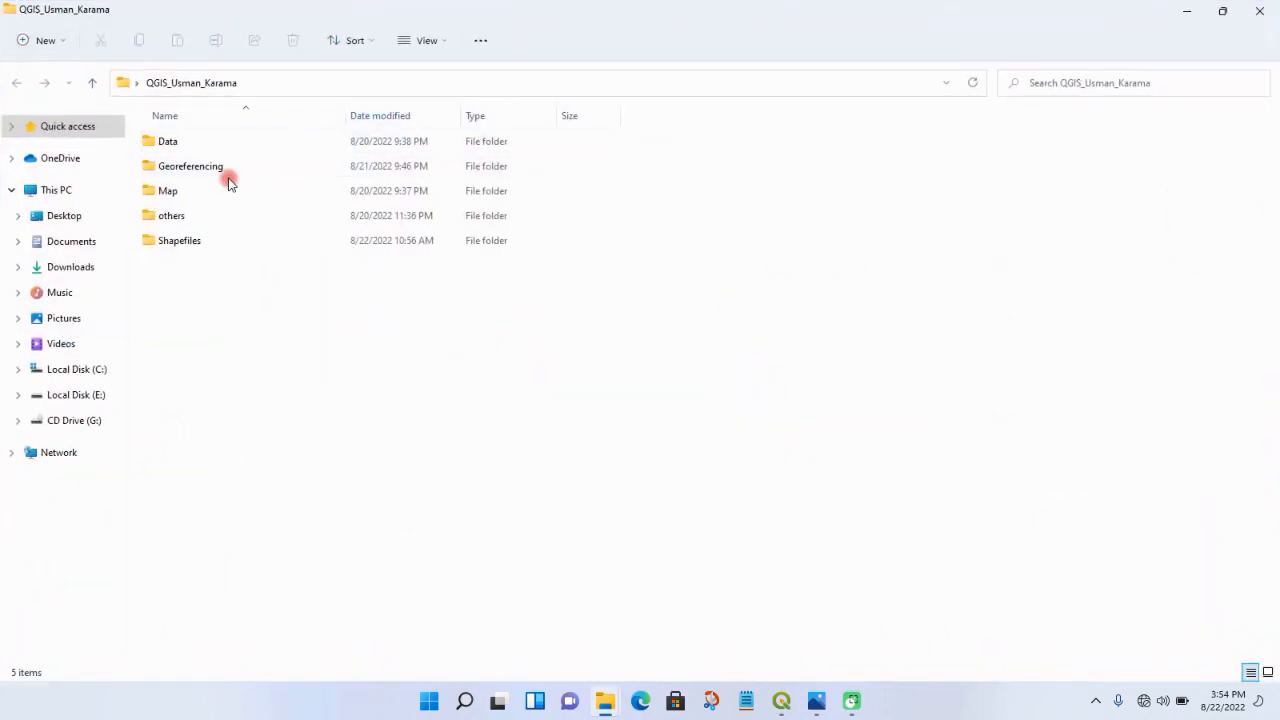
click(183, 170)
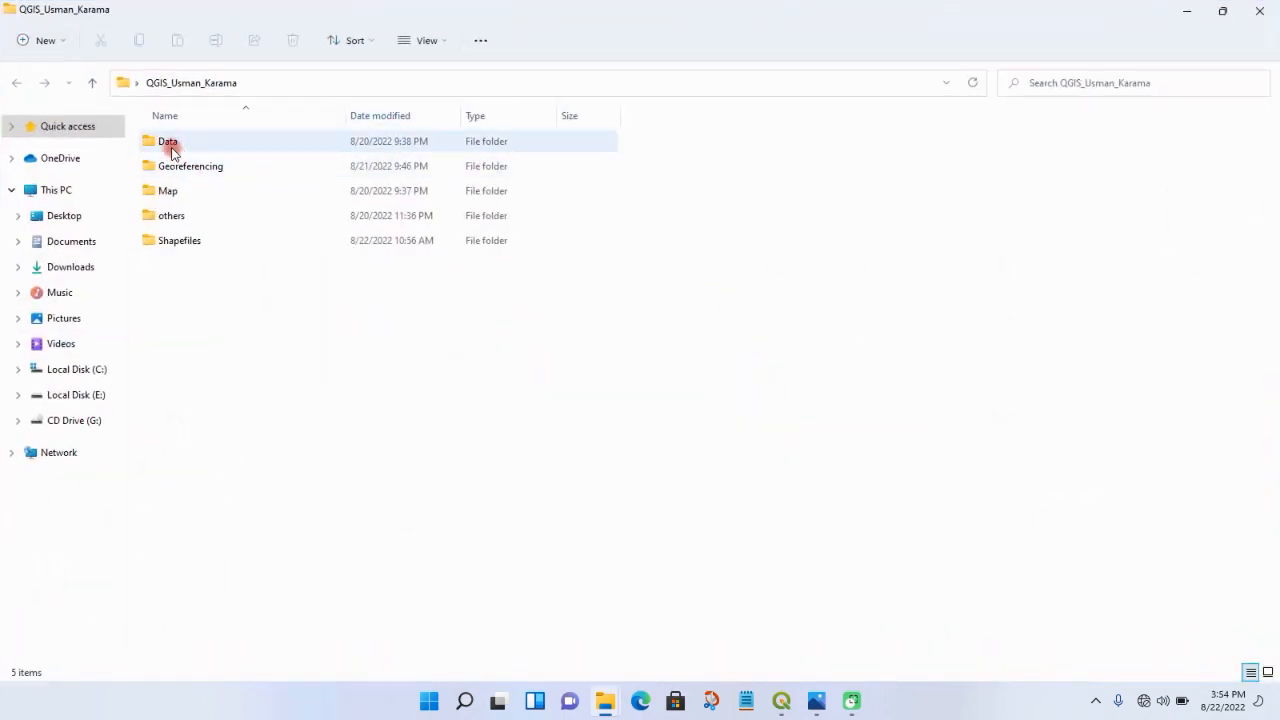
double_click(170, 150)
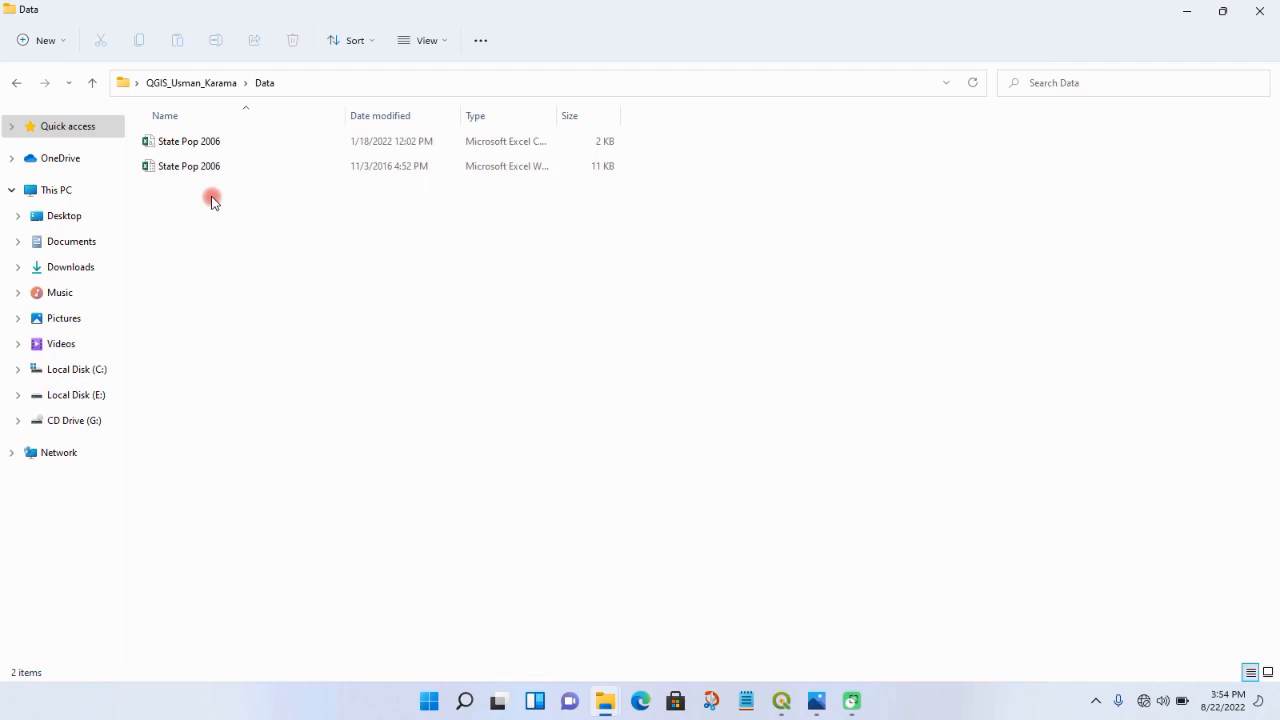
click(19, 86)
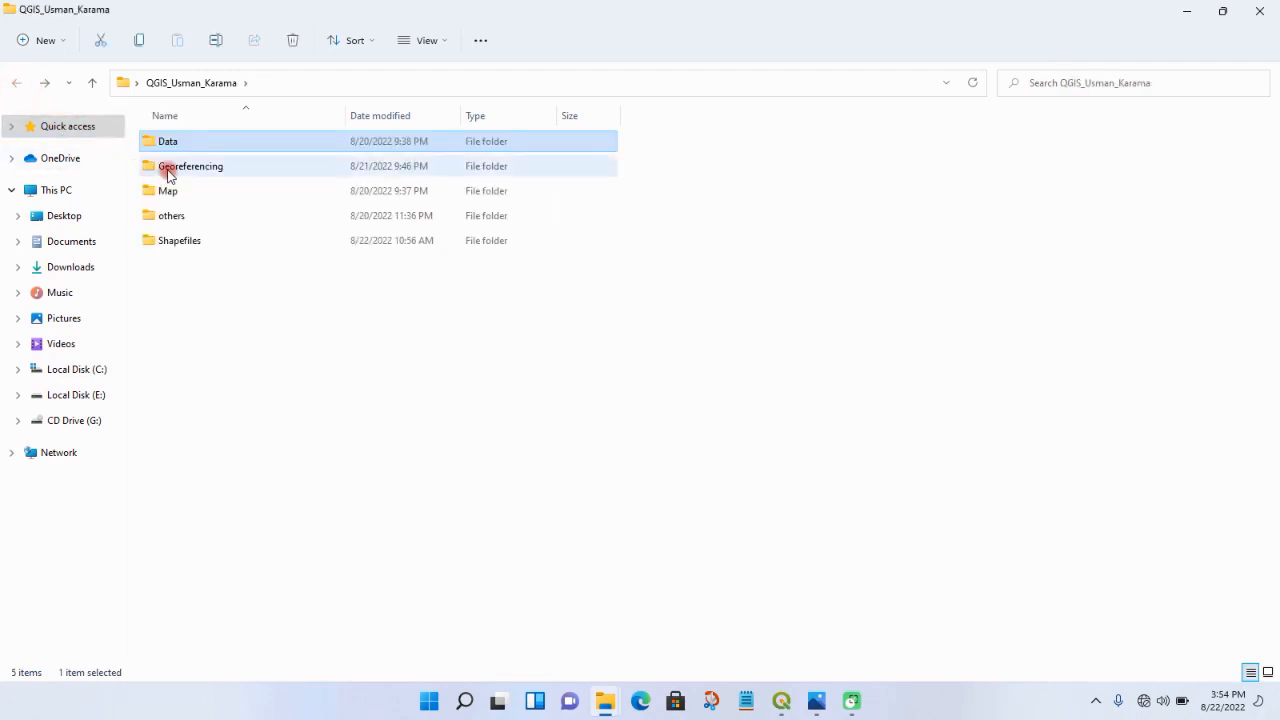
double_click(168, 175)
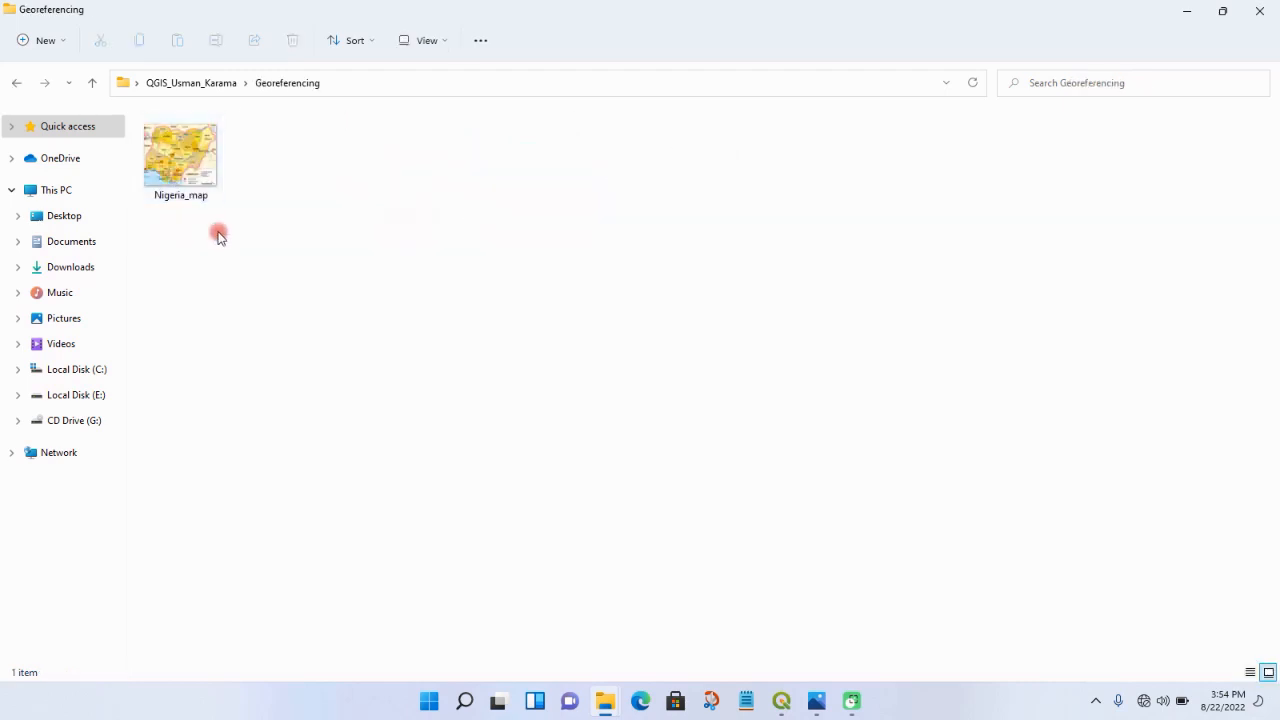
click(24, 84)
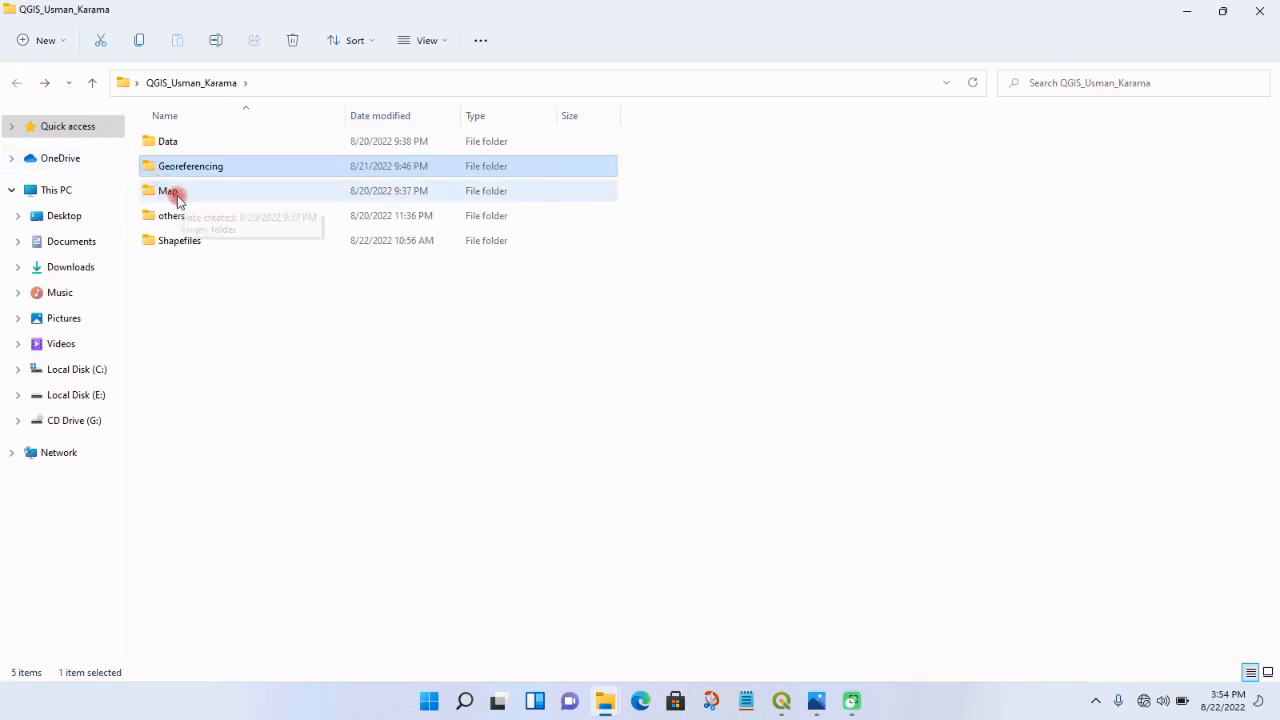
double_click(177, 200)
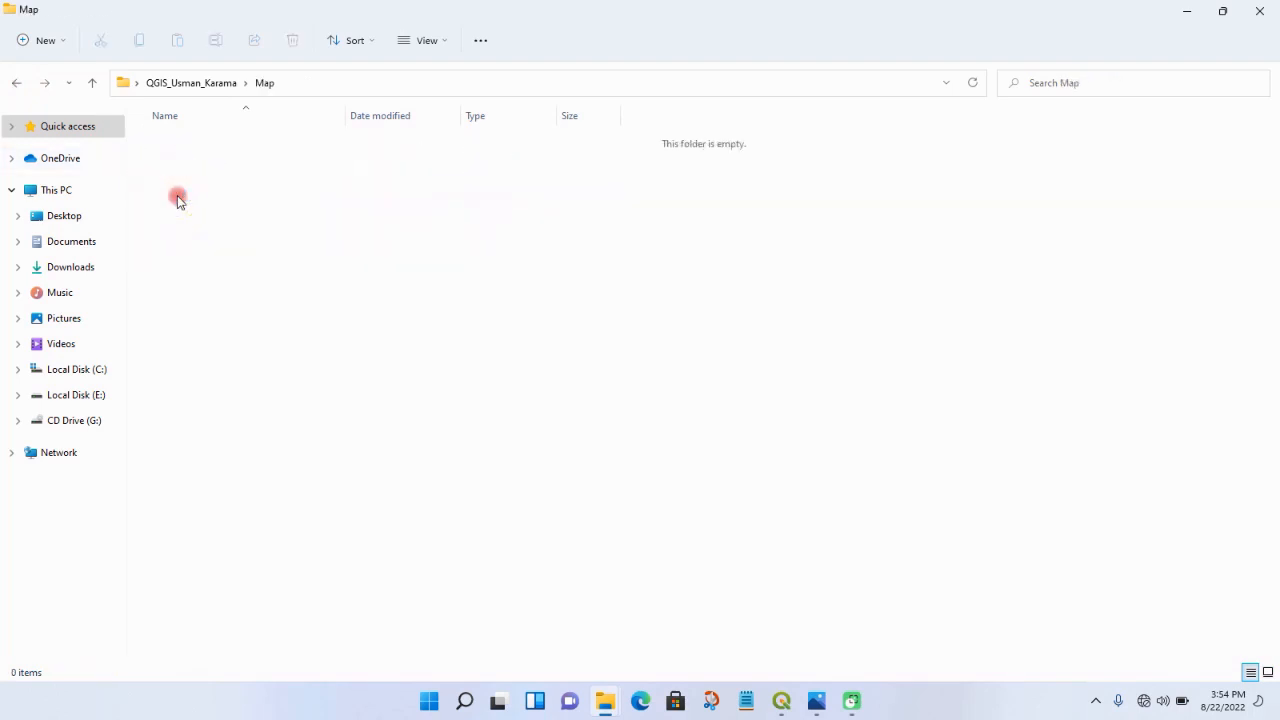
click(15, 82)
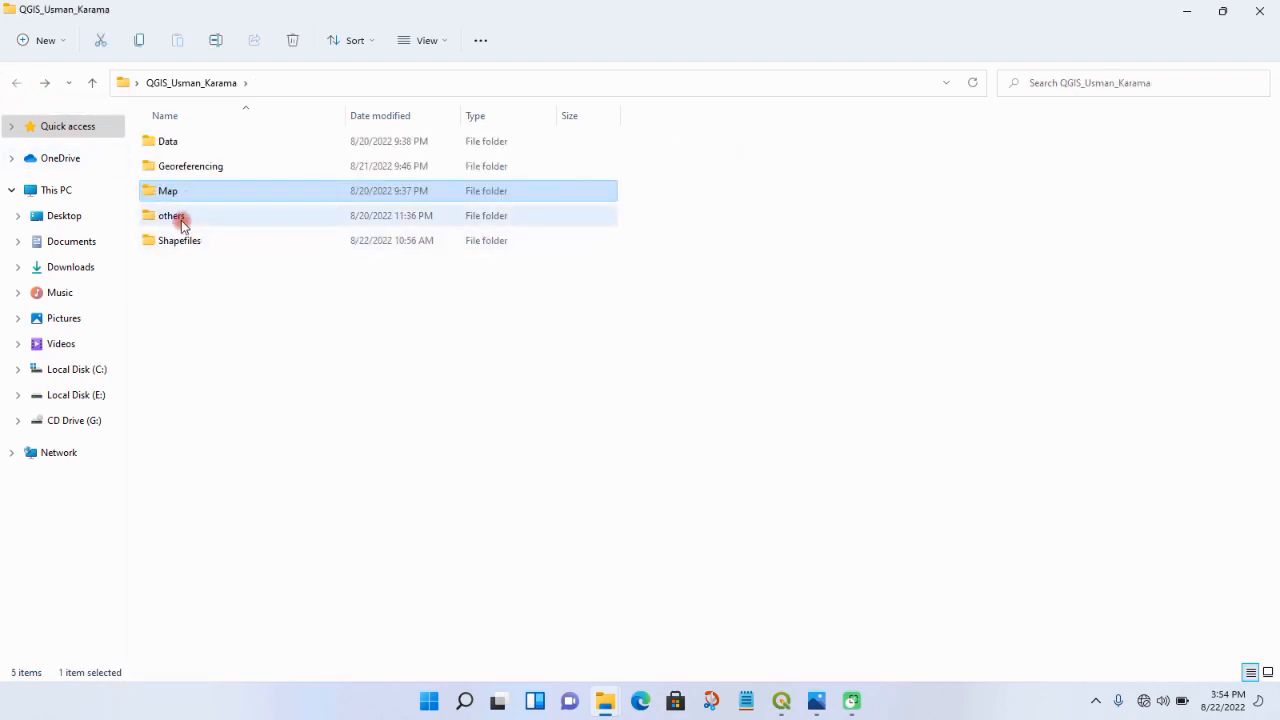
click(174, 218)
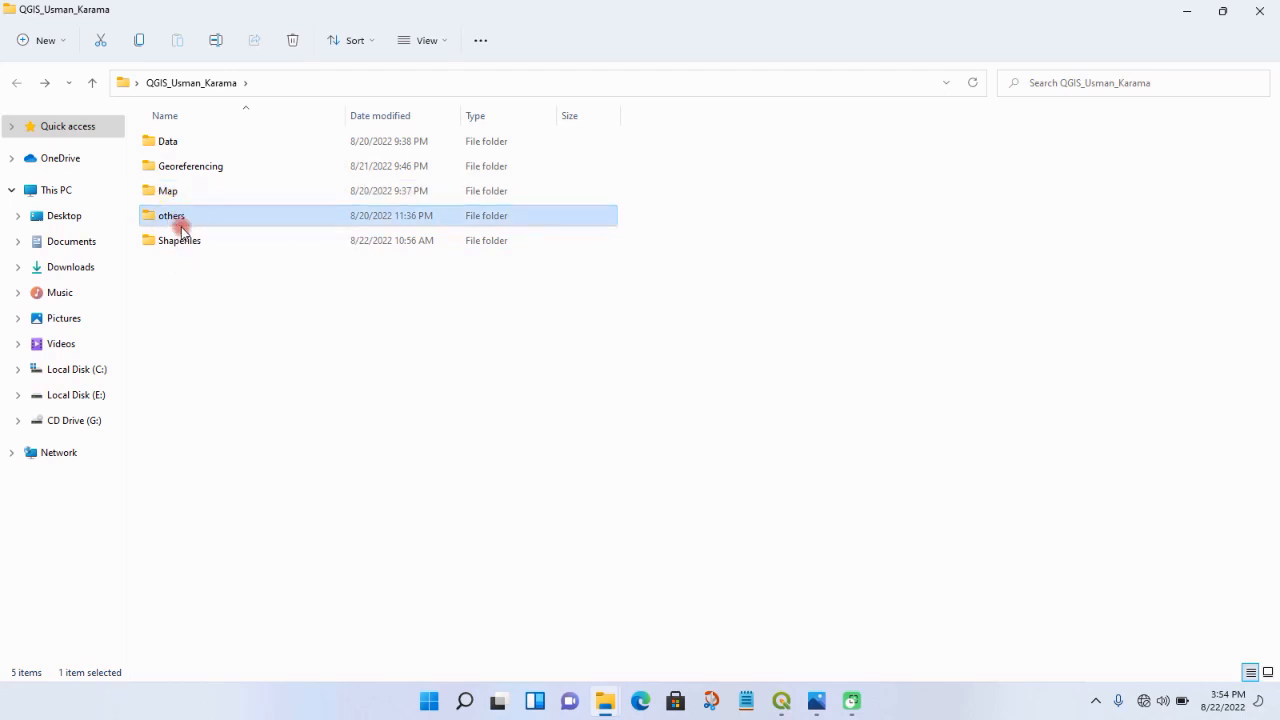
double_click(193, 246)
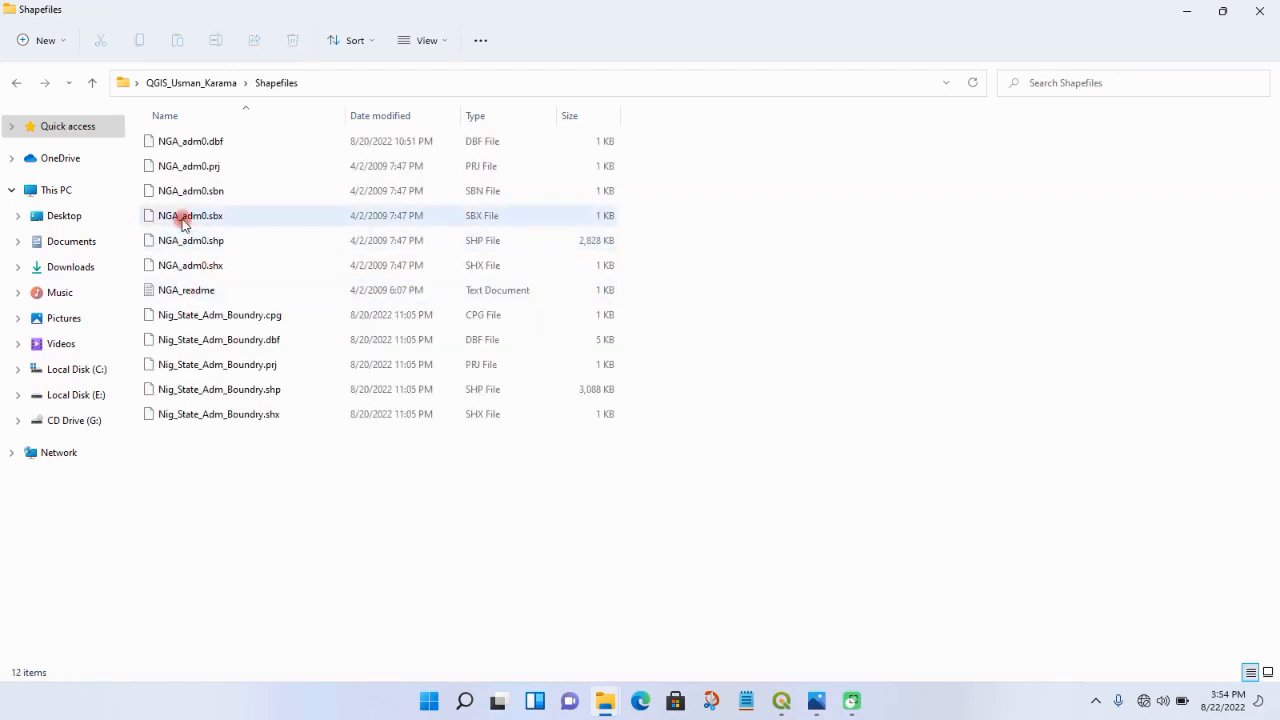
click(17, 83)
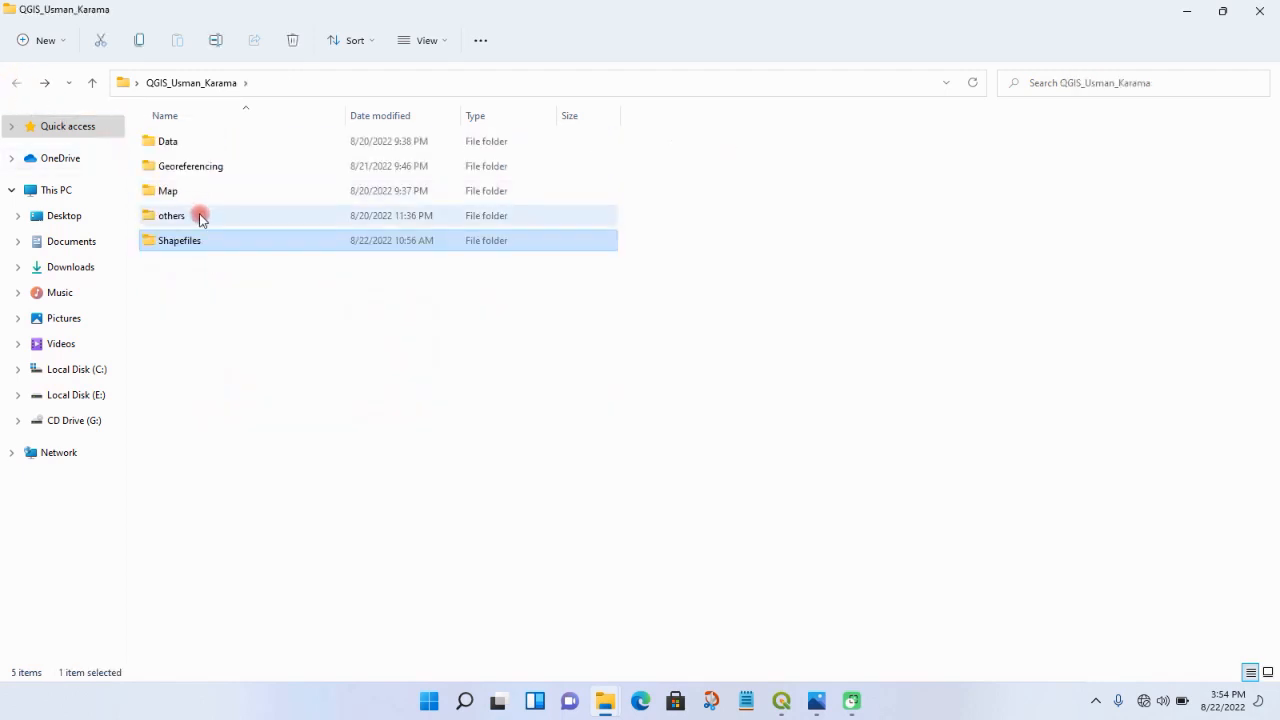
click(1272, 7)
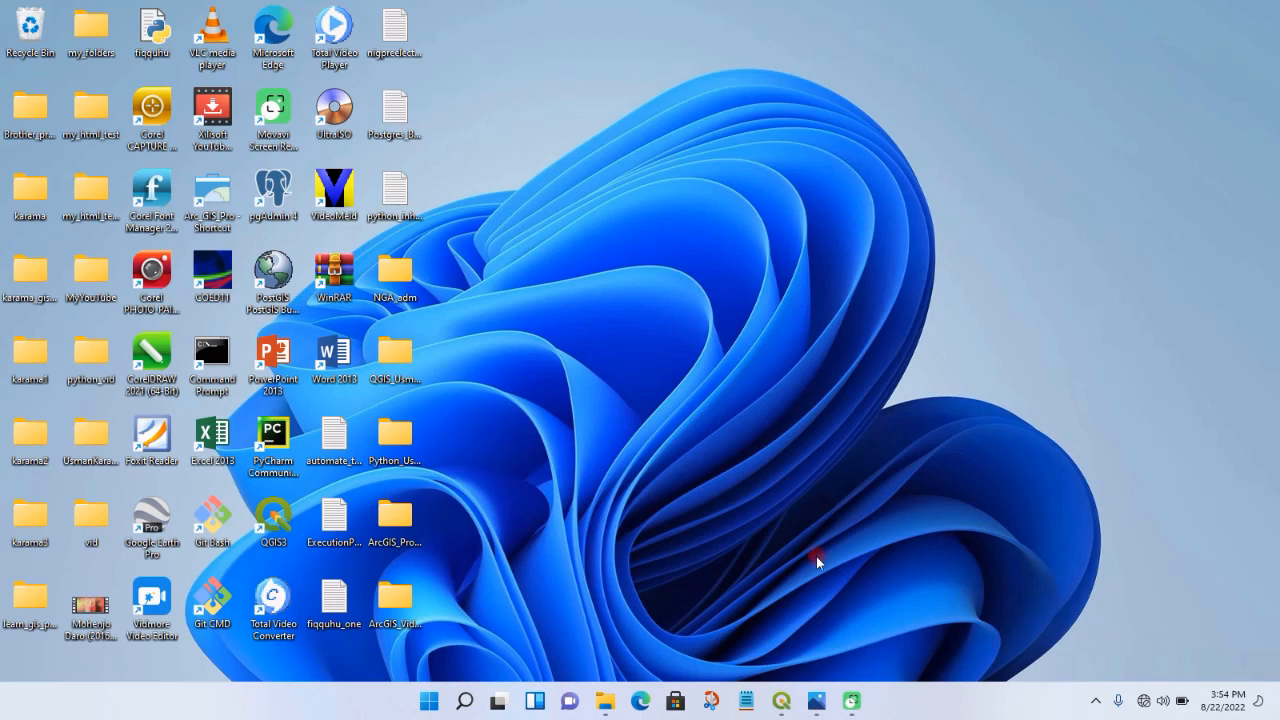
- View the QGIS_downloads.jpg image with the QGIS download page address, and close it
click(816, 703)
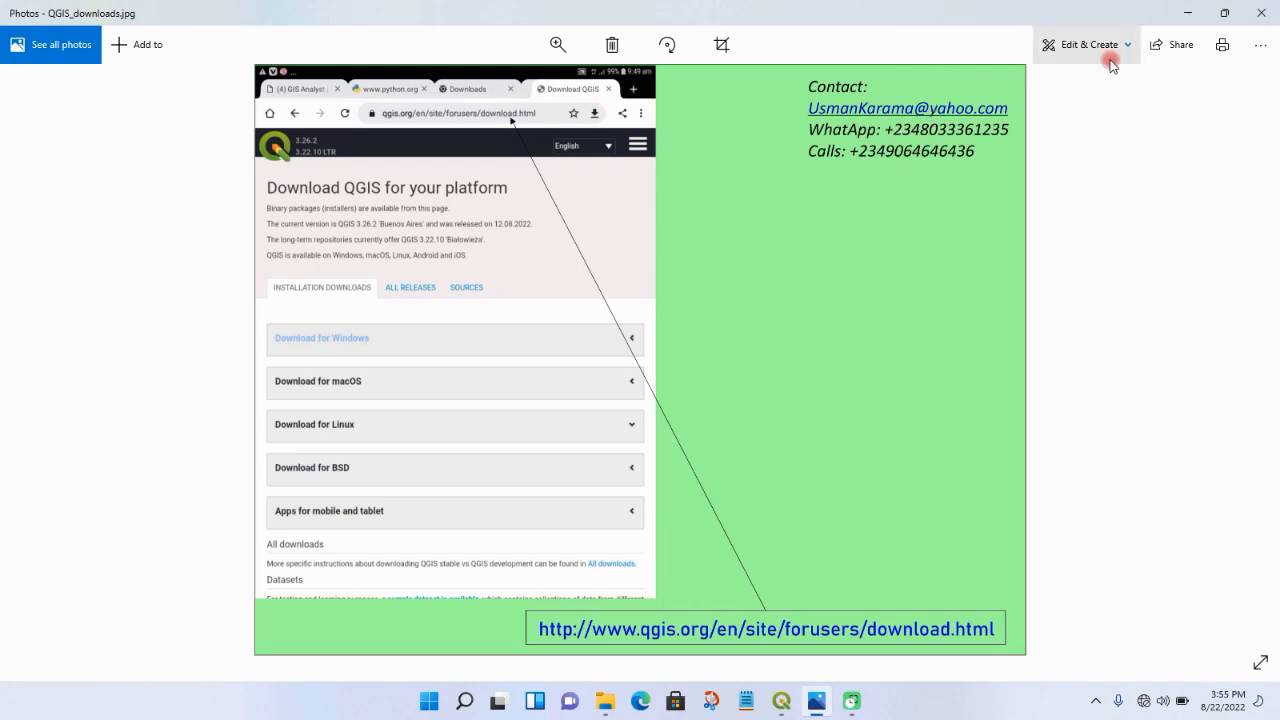
click(1263, 11)
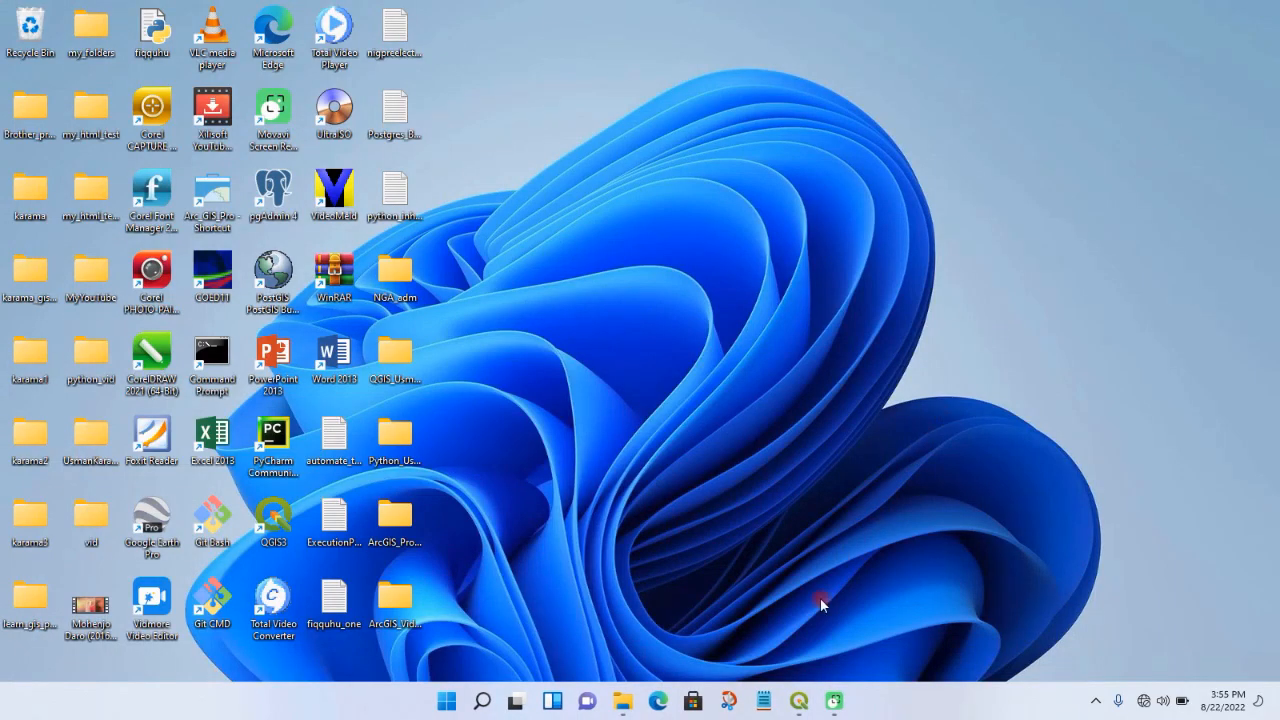
- Switch to QGIS, start a new empty project with EPSG:4326 - WGS 84, and open the Georeferencer
click(797, 702)
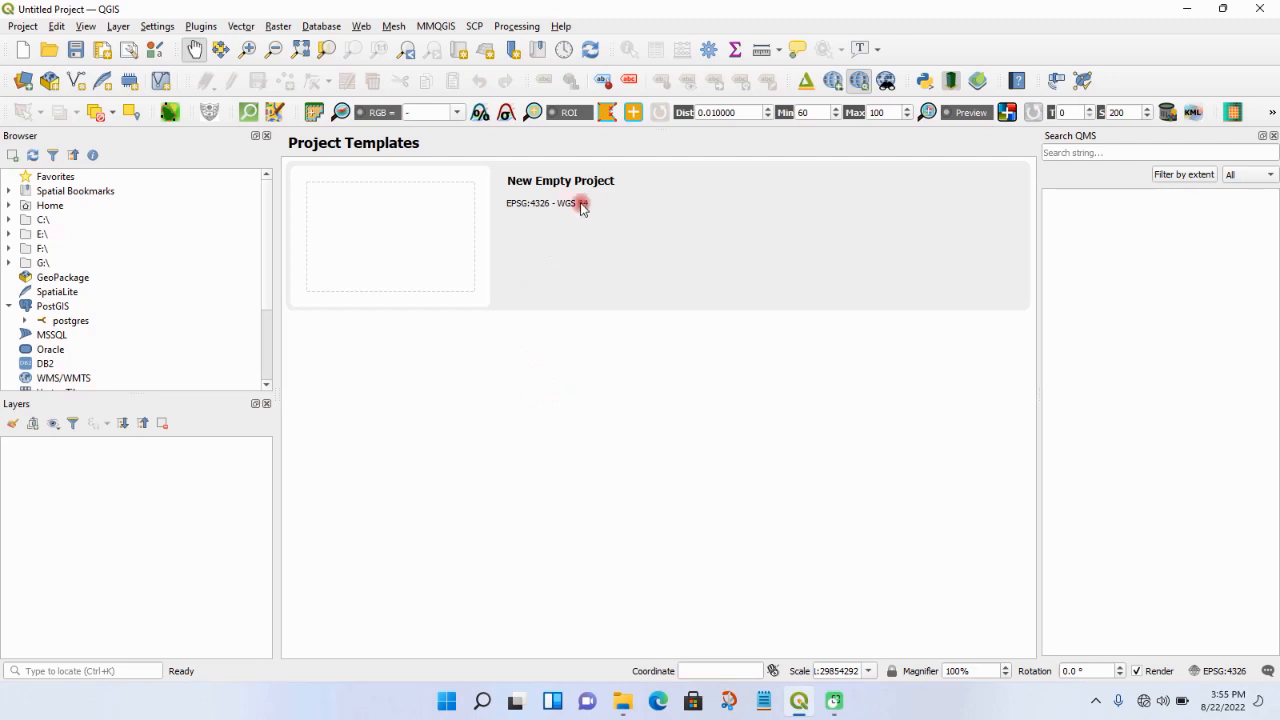
double_click(412, 228)
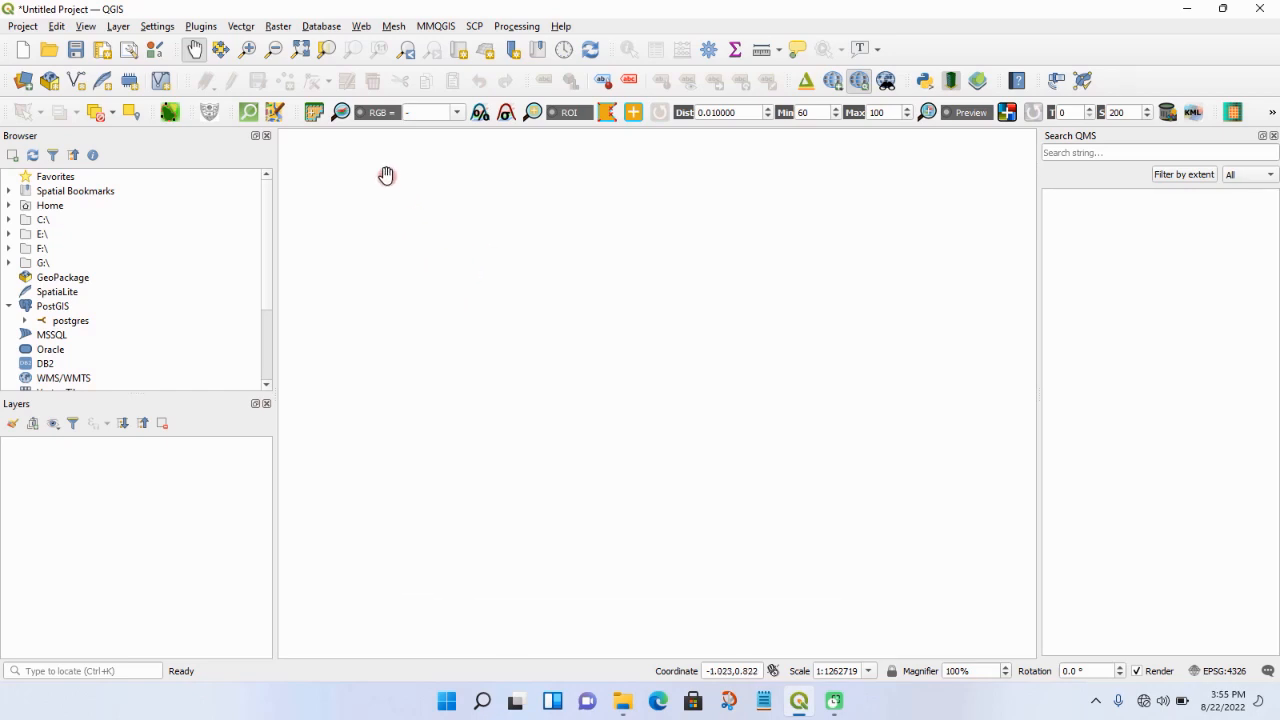
click(278, 28)
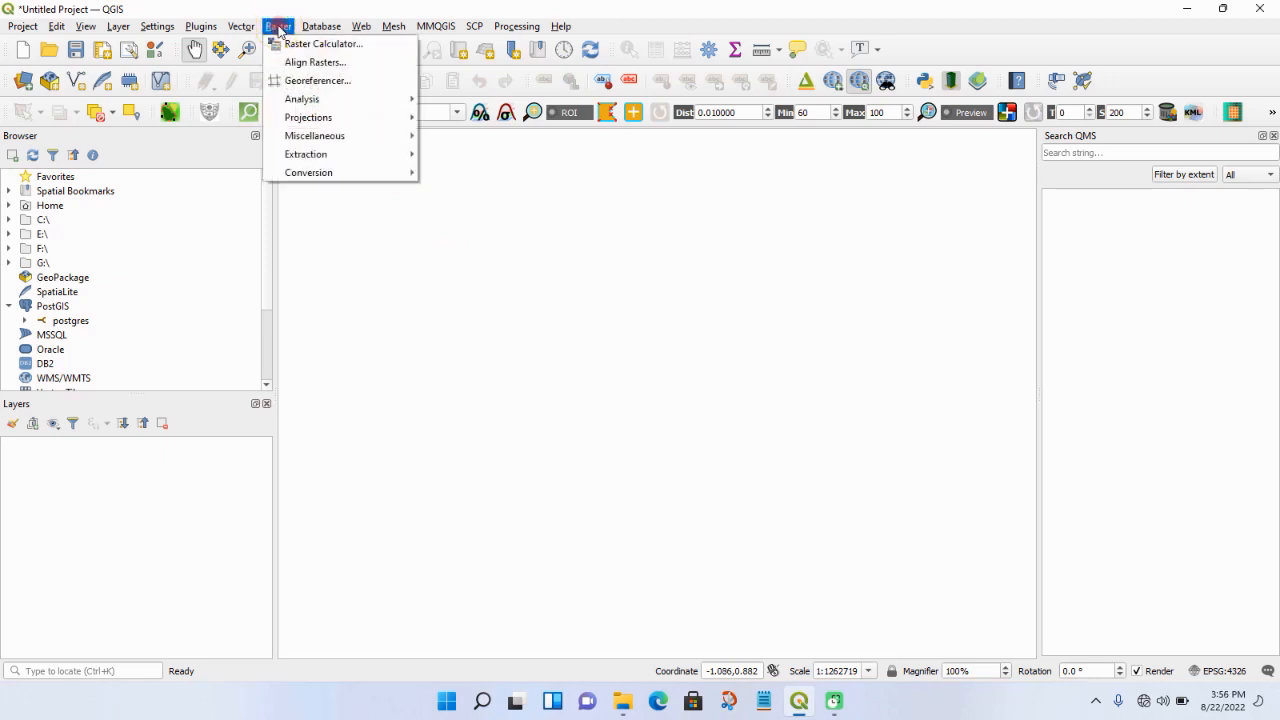
click(315, 82)
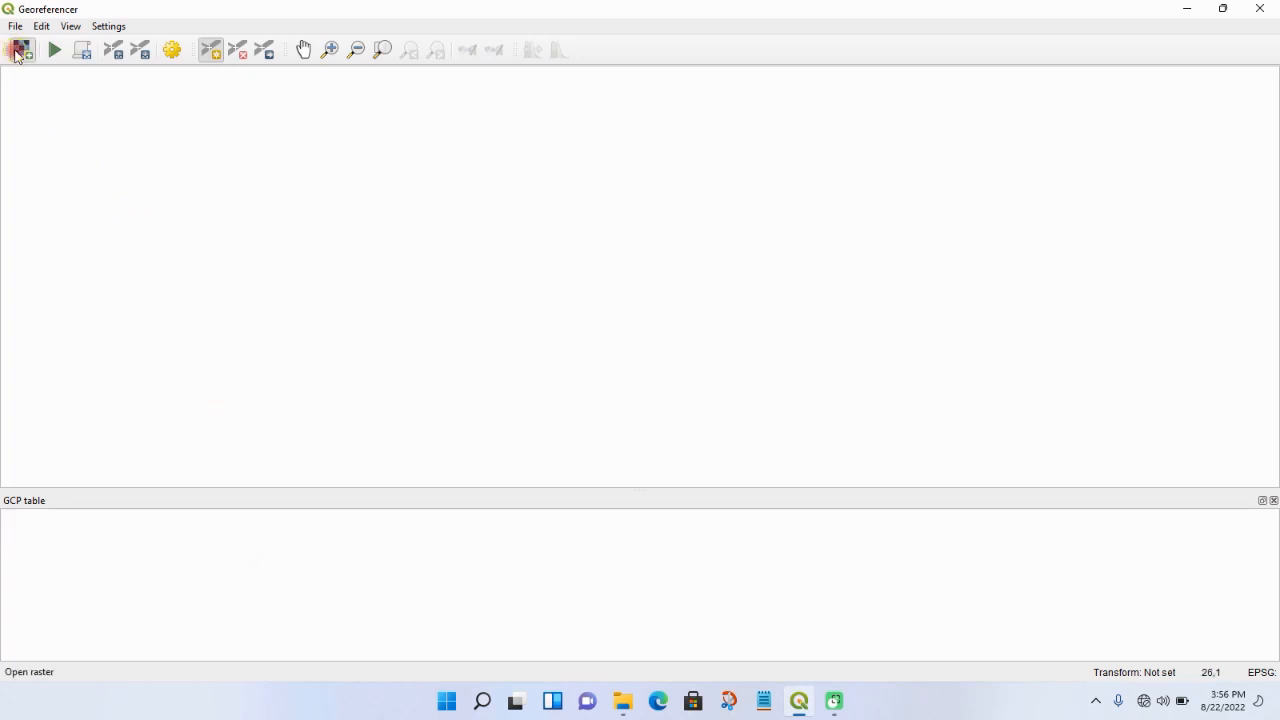
- Load the Nigeria_map raster from the Georeferencing subfolder of the desktop's QGIS materials folder into the Georeferencer
click(17, 51)
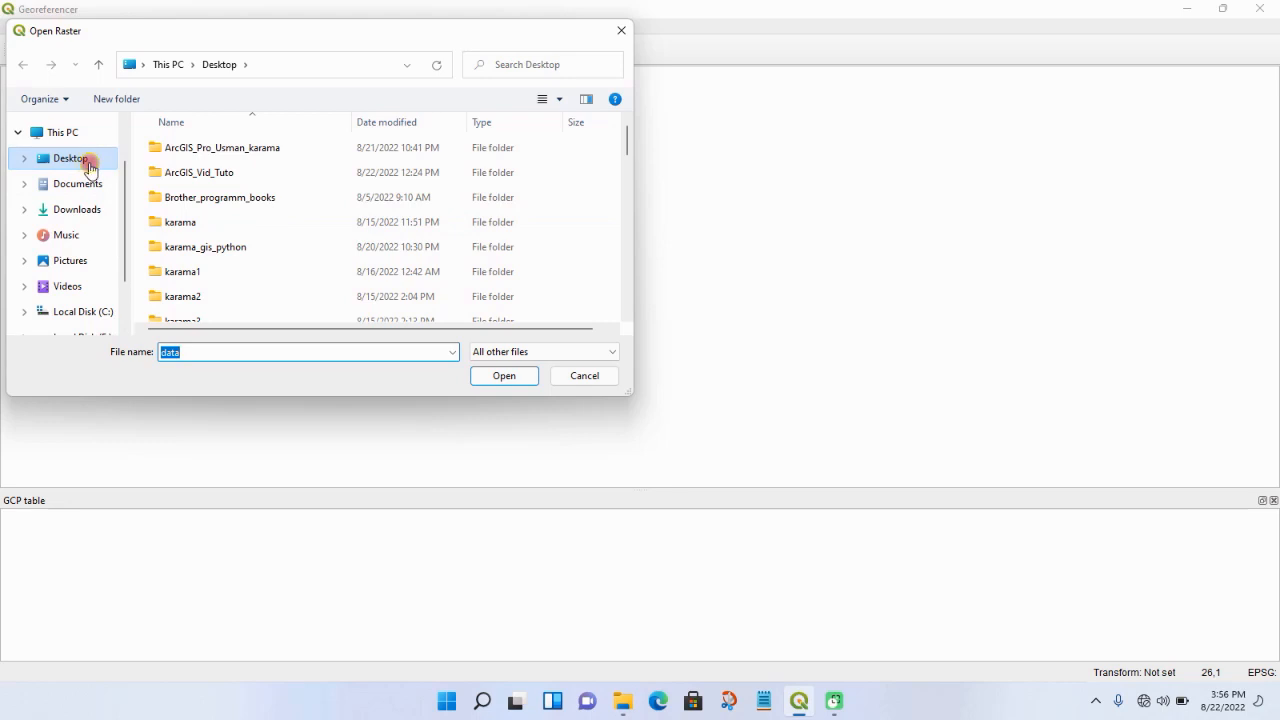
click(90, 168)
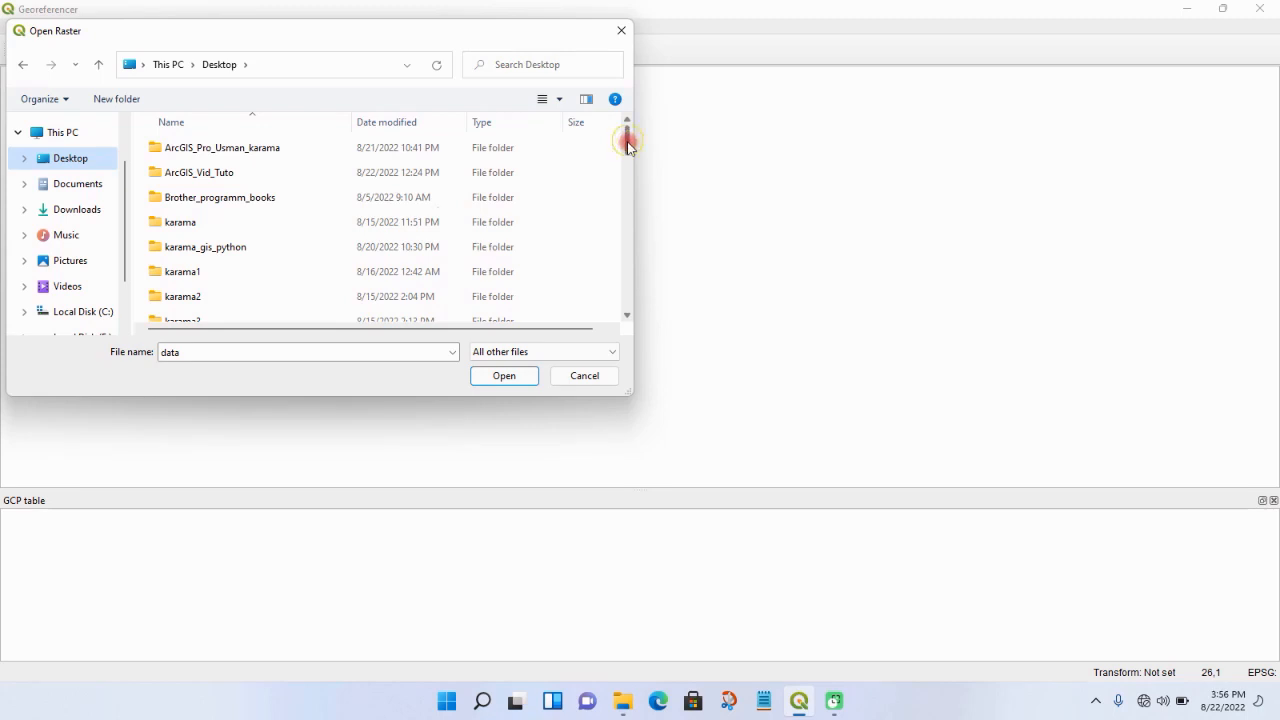
drag(627, 140, 620, 191)
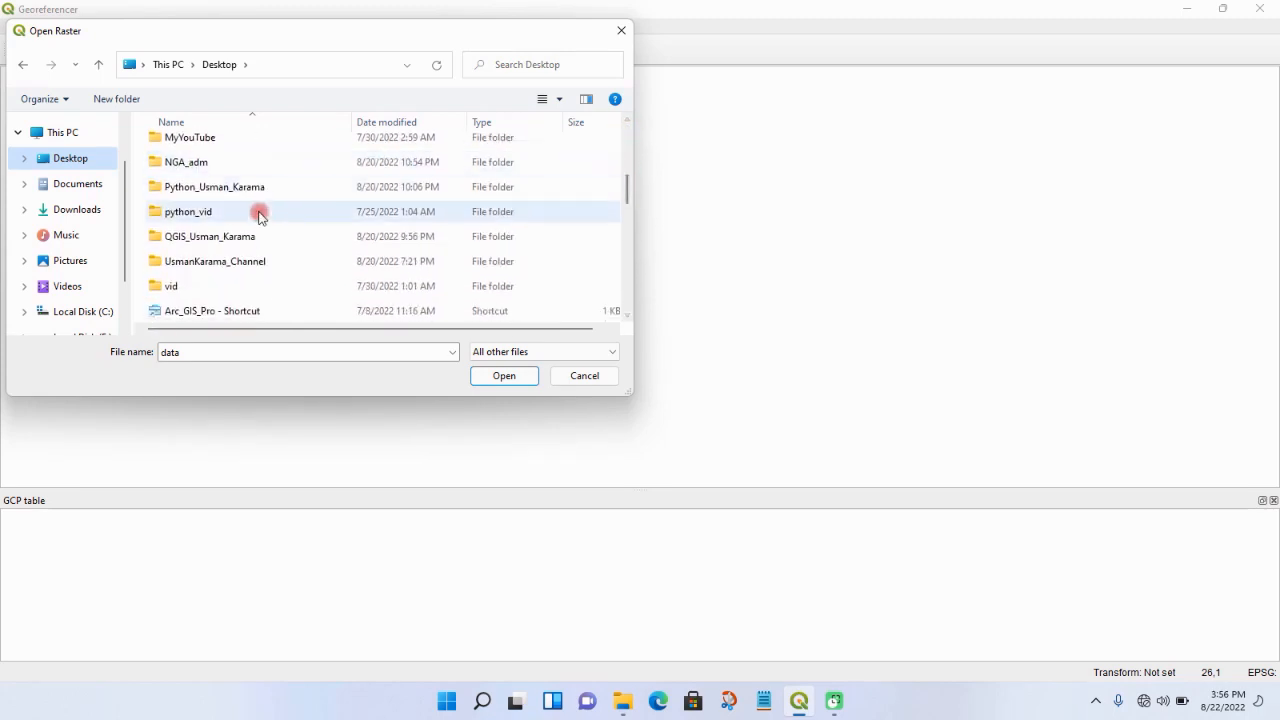
click(240, 237)
double_click(240, 237)
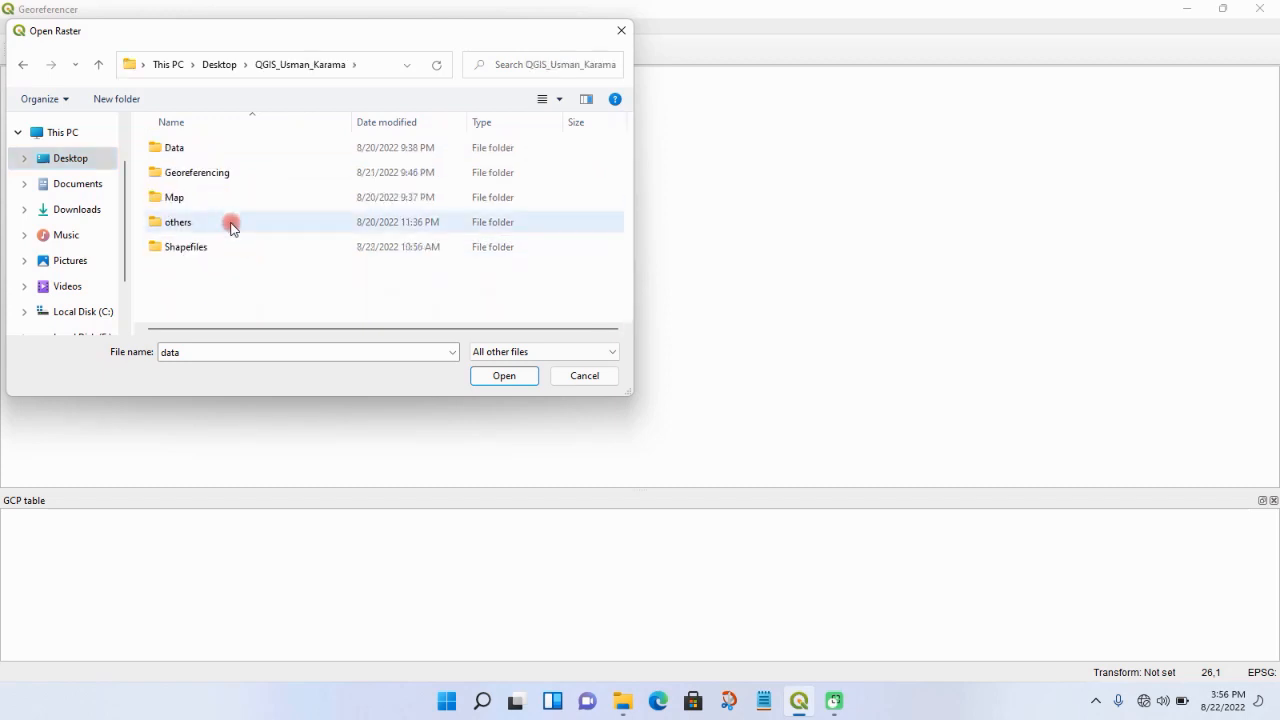
click(219, 178)
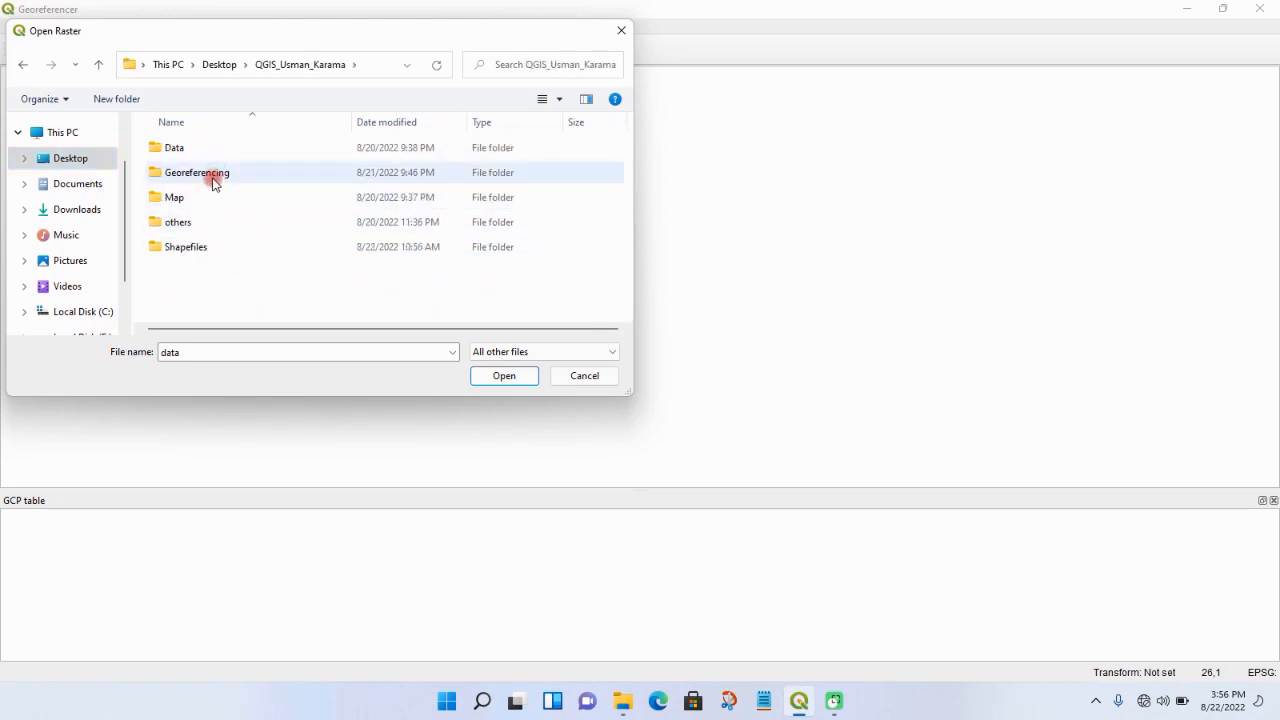
click(206, 152)
click(208, 171)
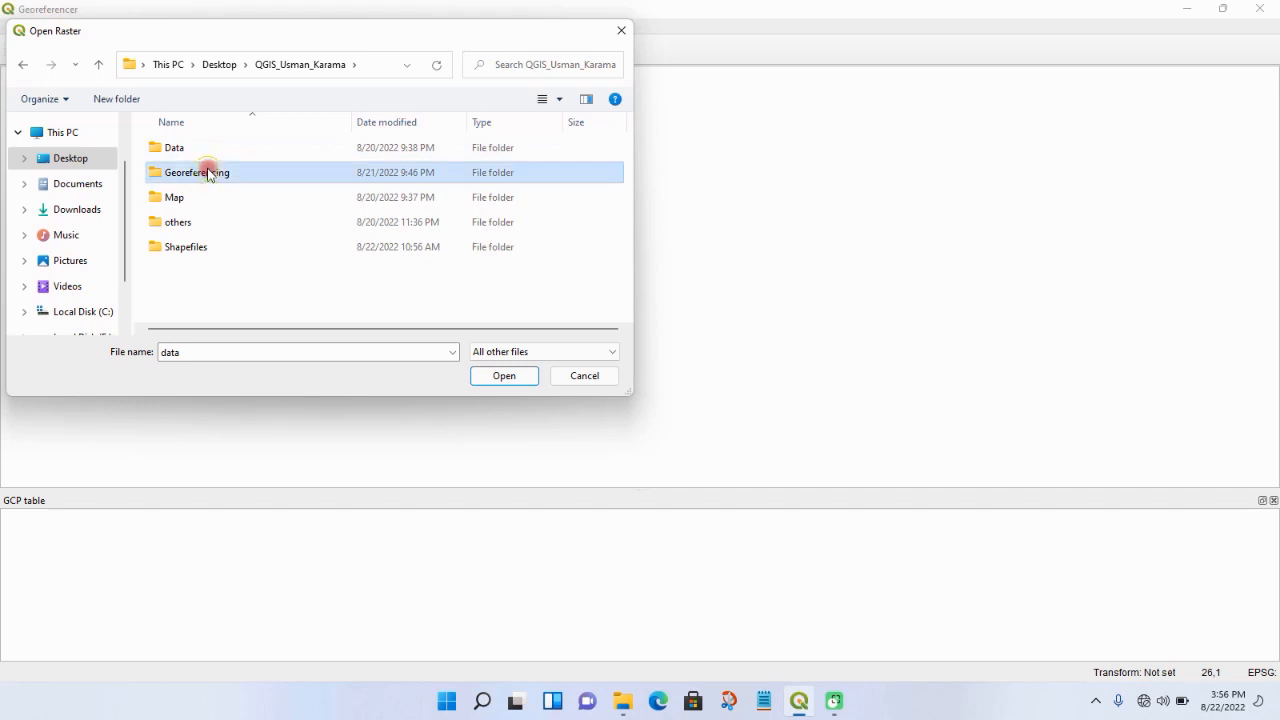
double_click(208, 172)
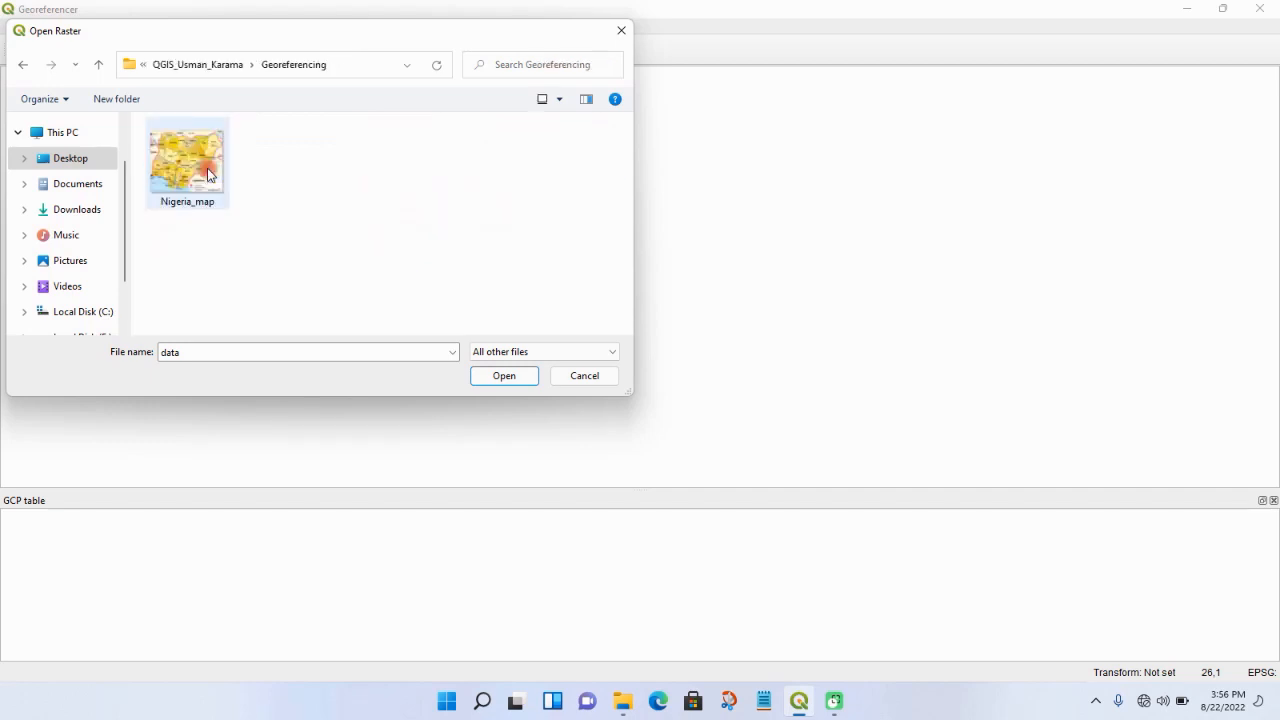
click(208, 175)
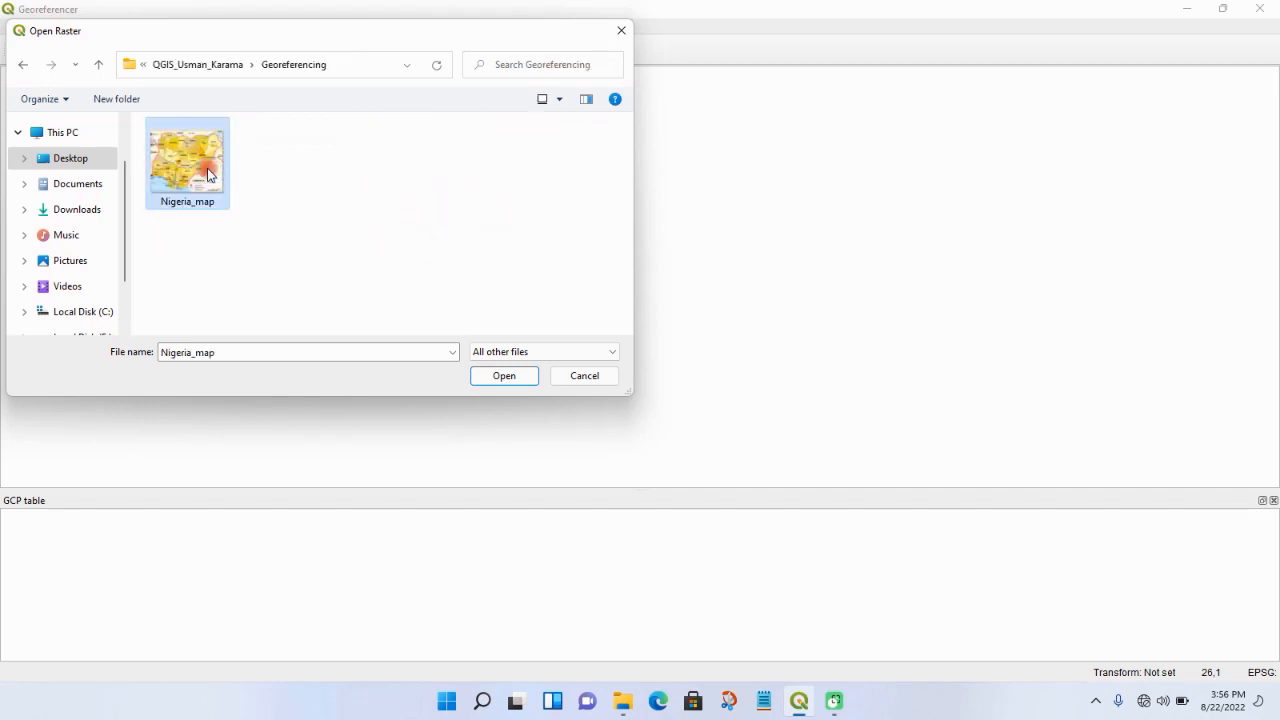
click(503, 376)
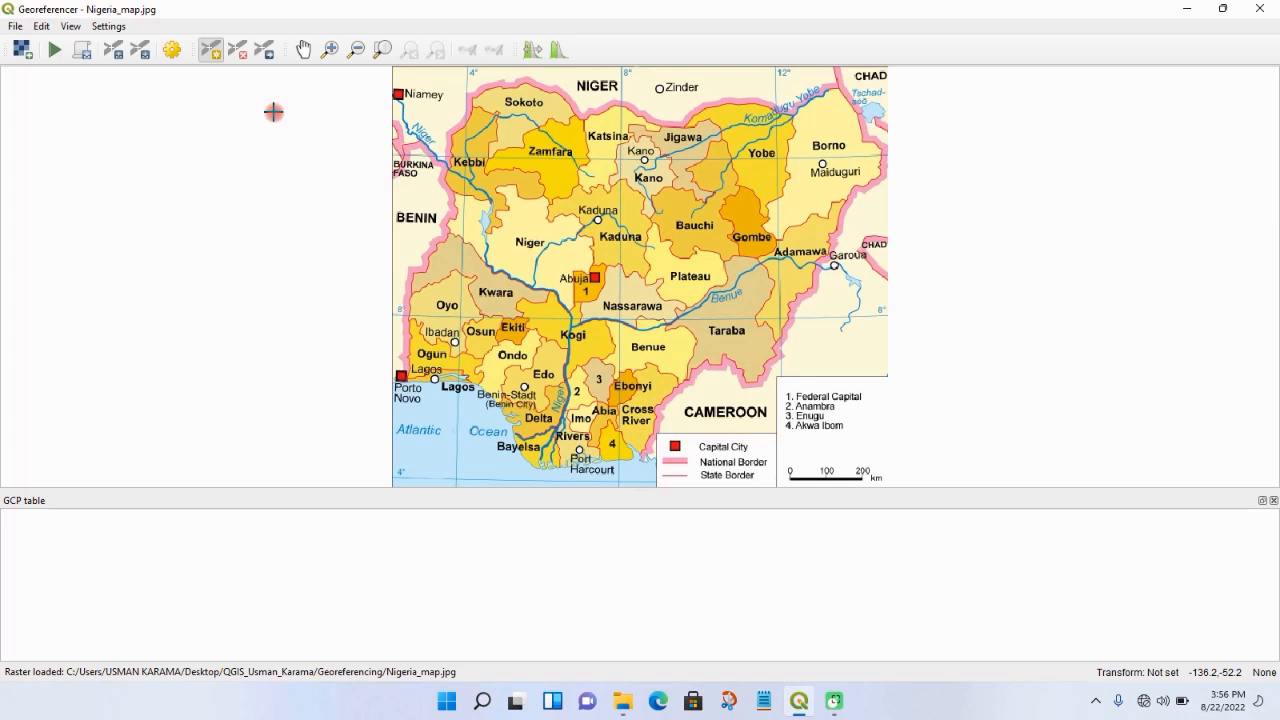
- Open the source settings in the loaded Nigeria map's raster properties
click(109, 27)
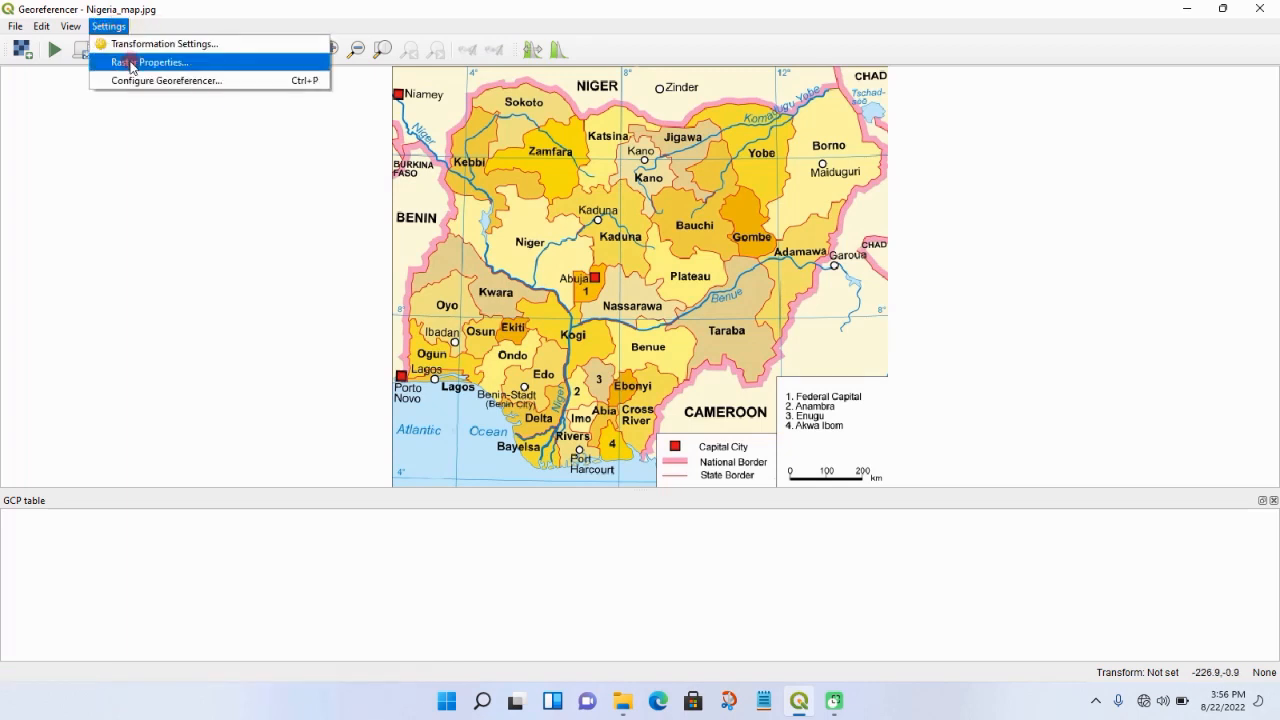
click(131, 65)
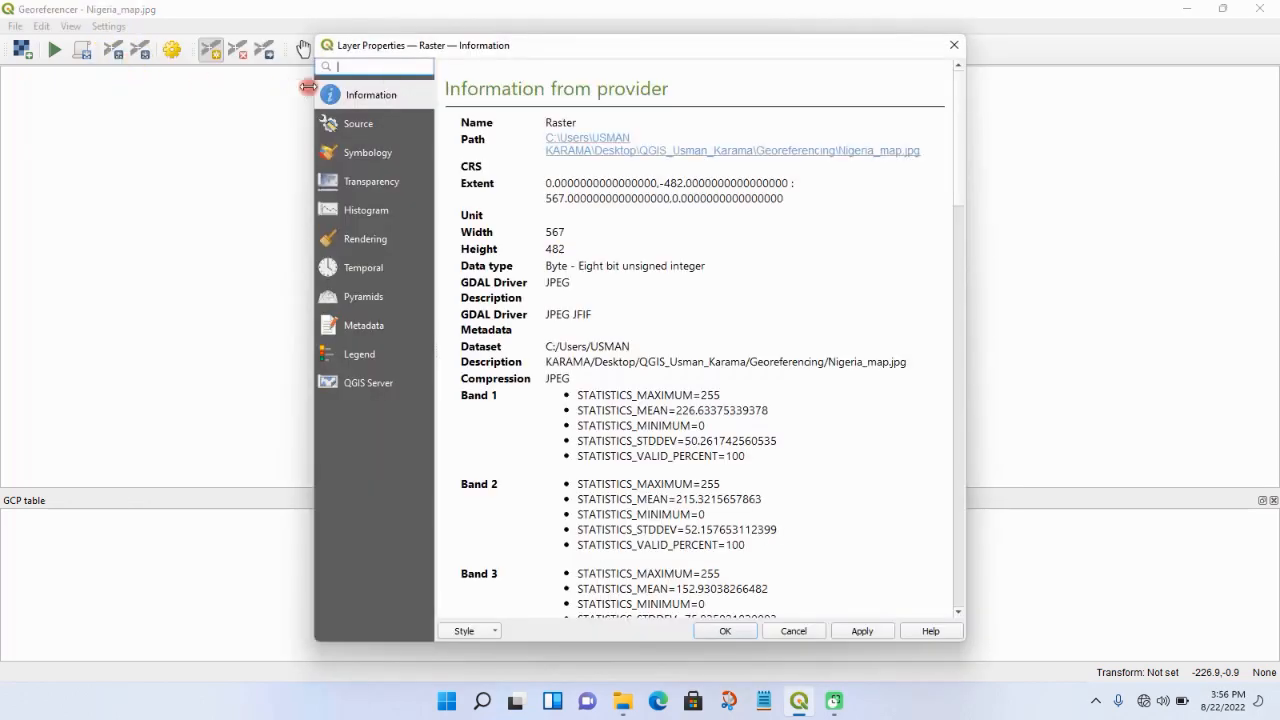
click(365, 126)
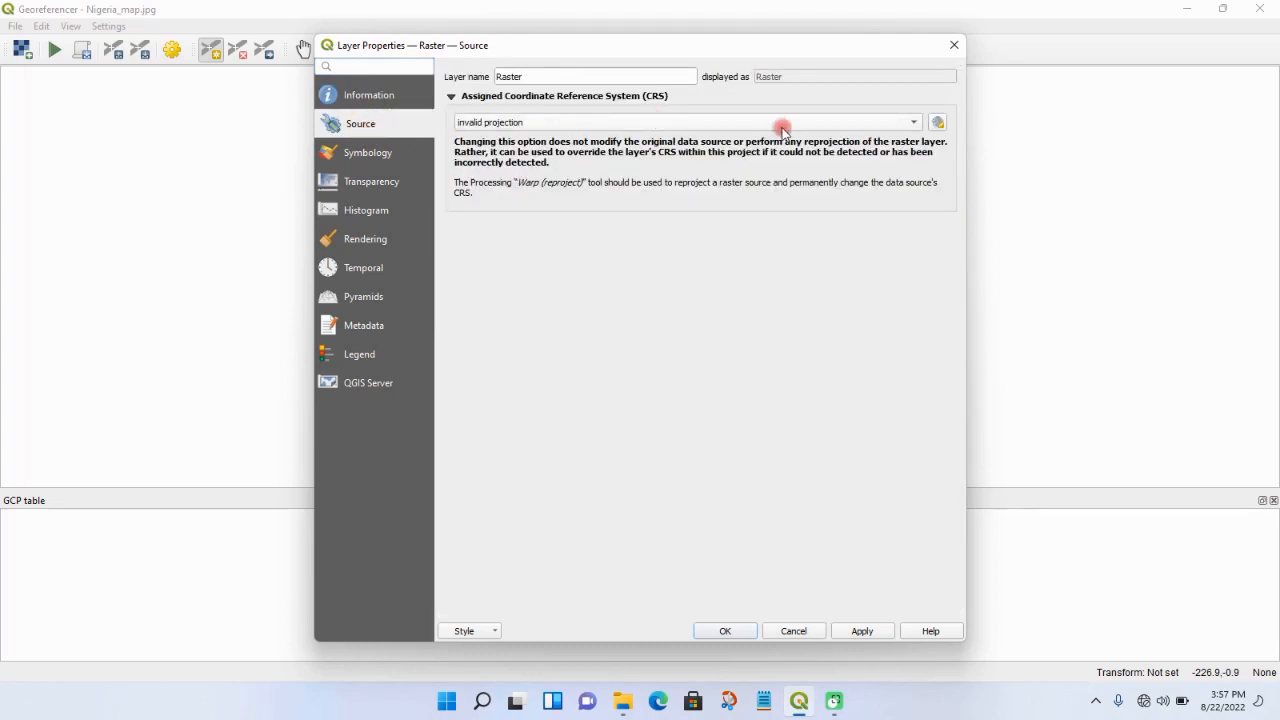
- Try to assign a coordinate reference system to the raster by filtering the available systems for "minna"
click(940, 122)
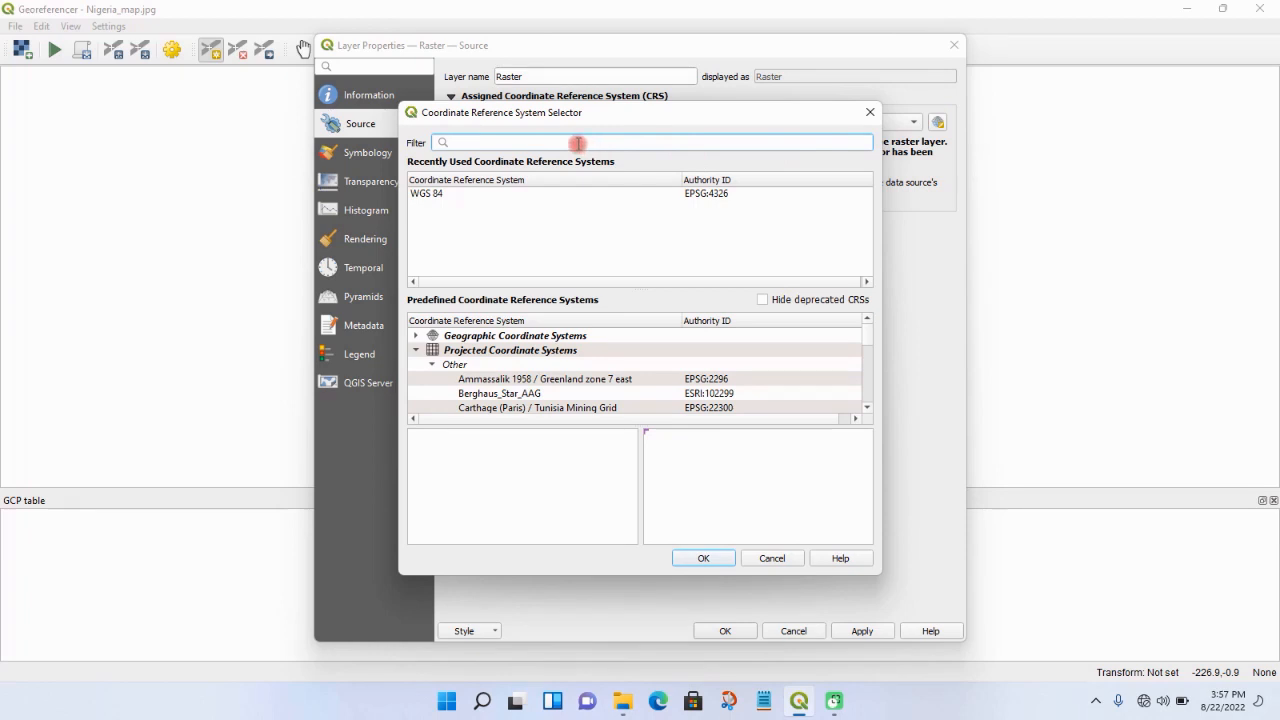
text(minna)
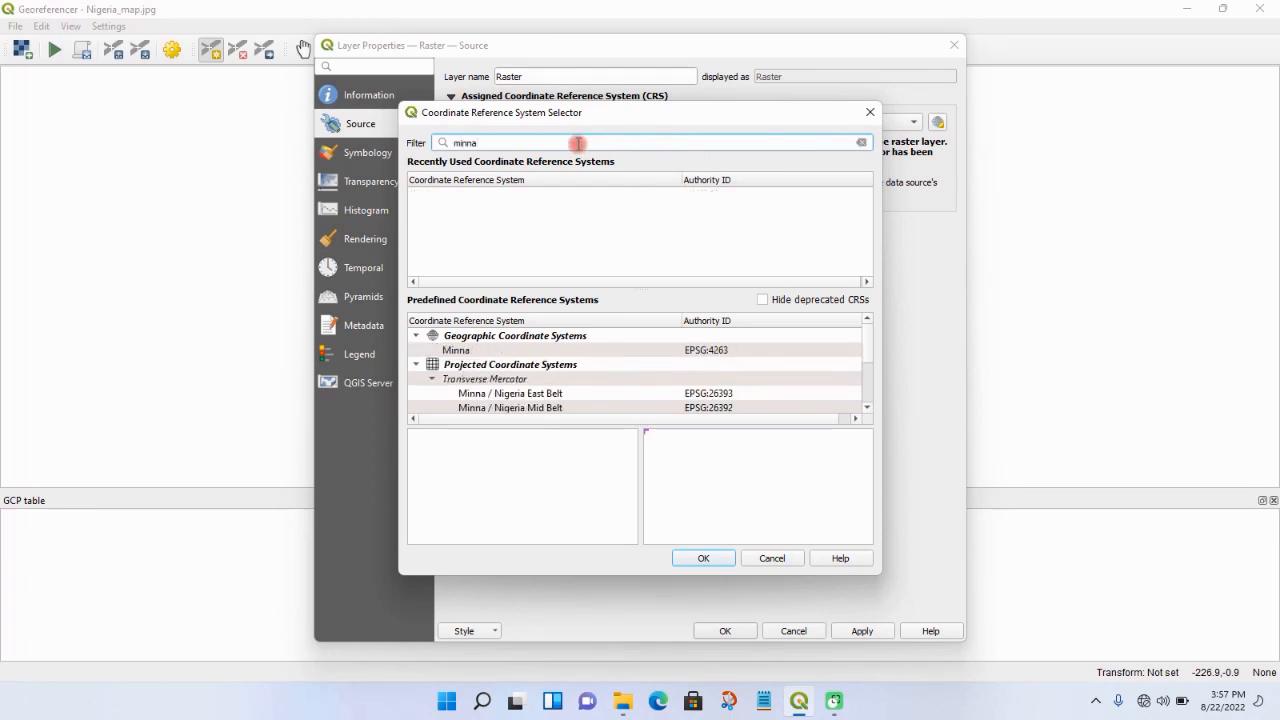
key(Return)
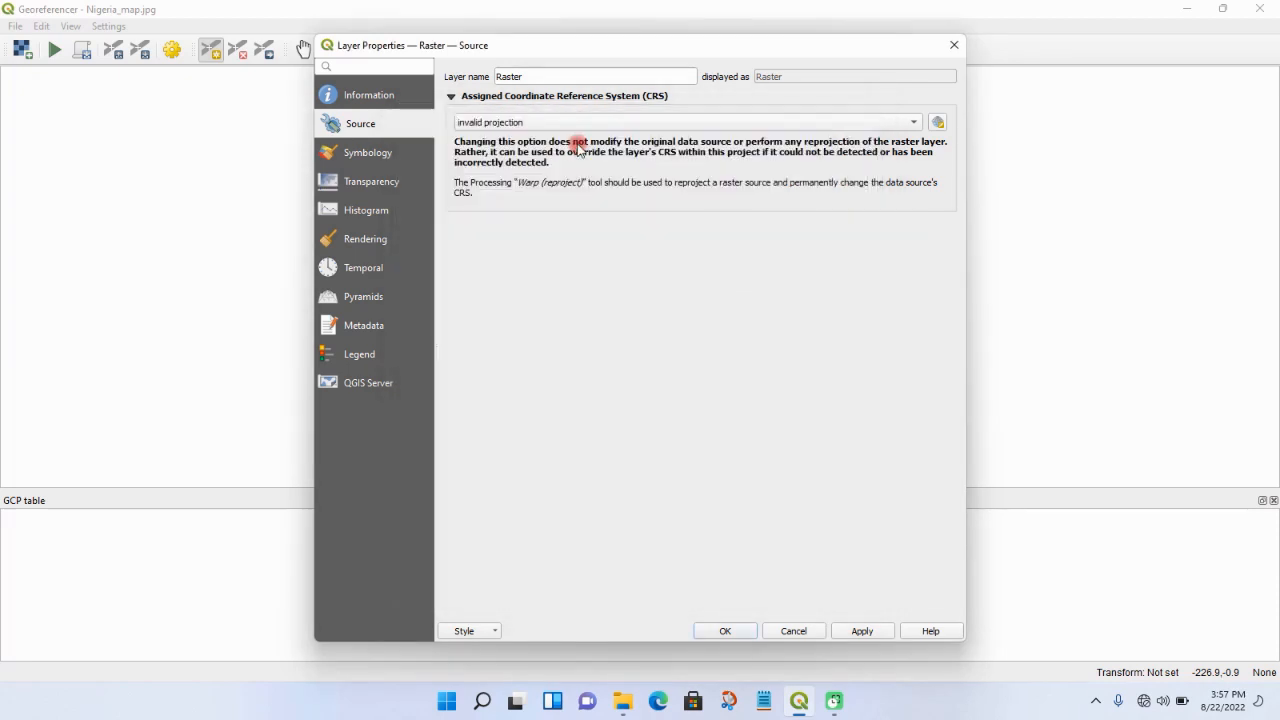
- Filter the coordinate reference systems for "minna" and assign EPSG:26392 - Minna / Nigeria Mid Belt to the raster
click(938, 123)
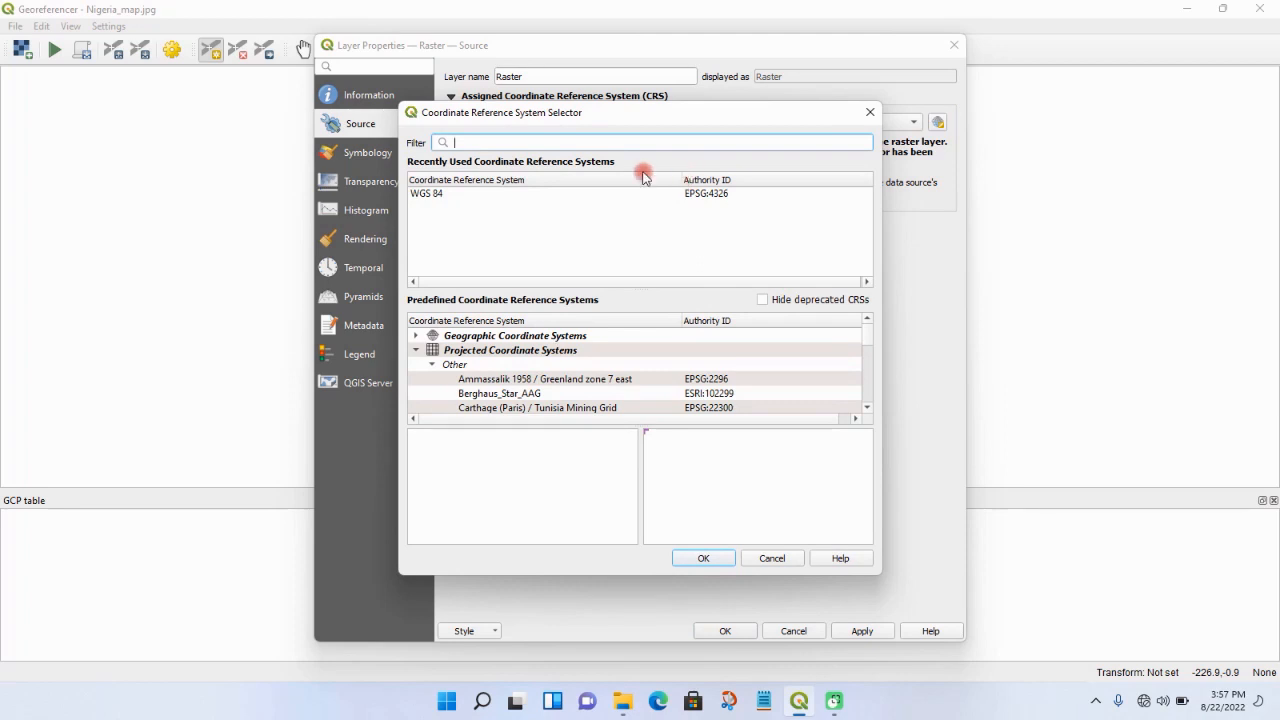
text(minn)
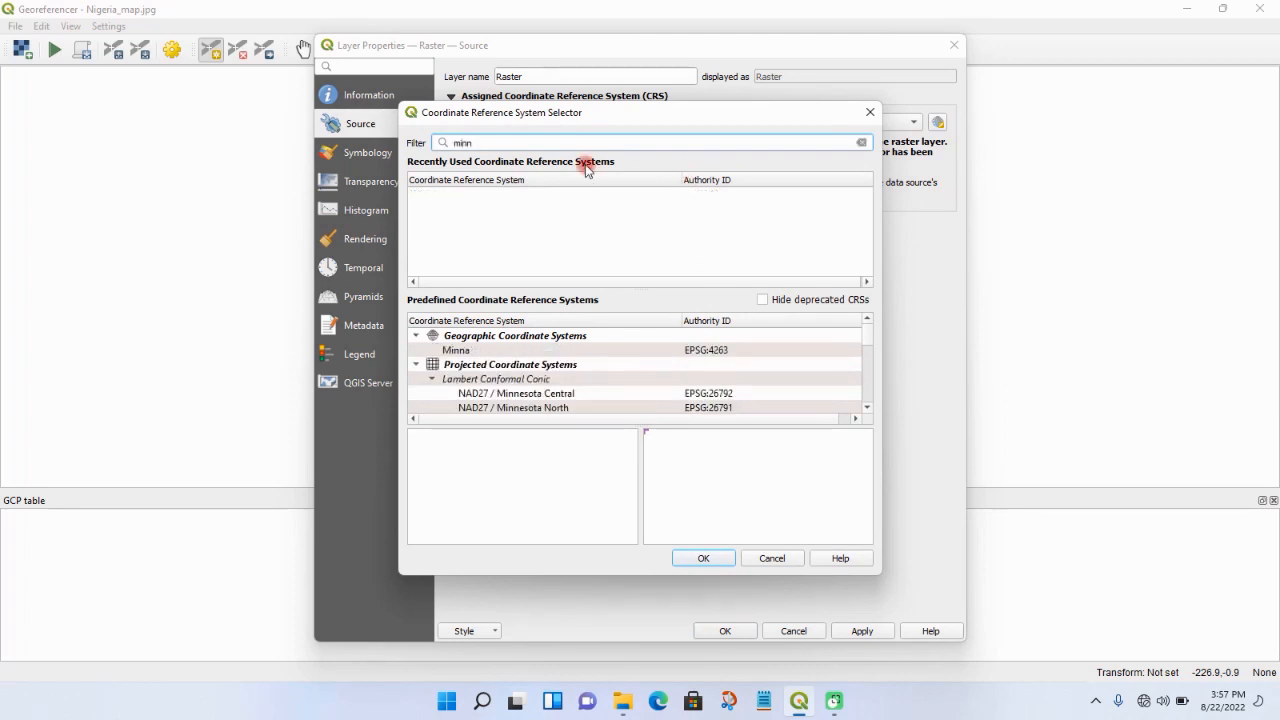
text(a)
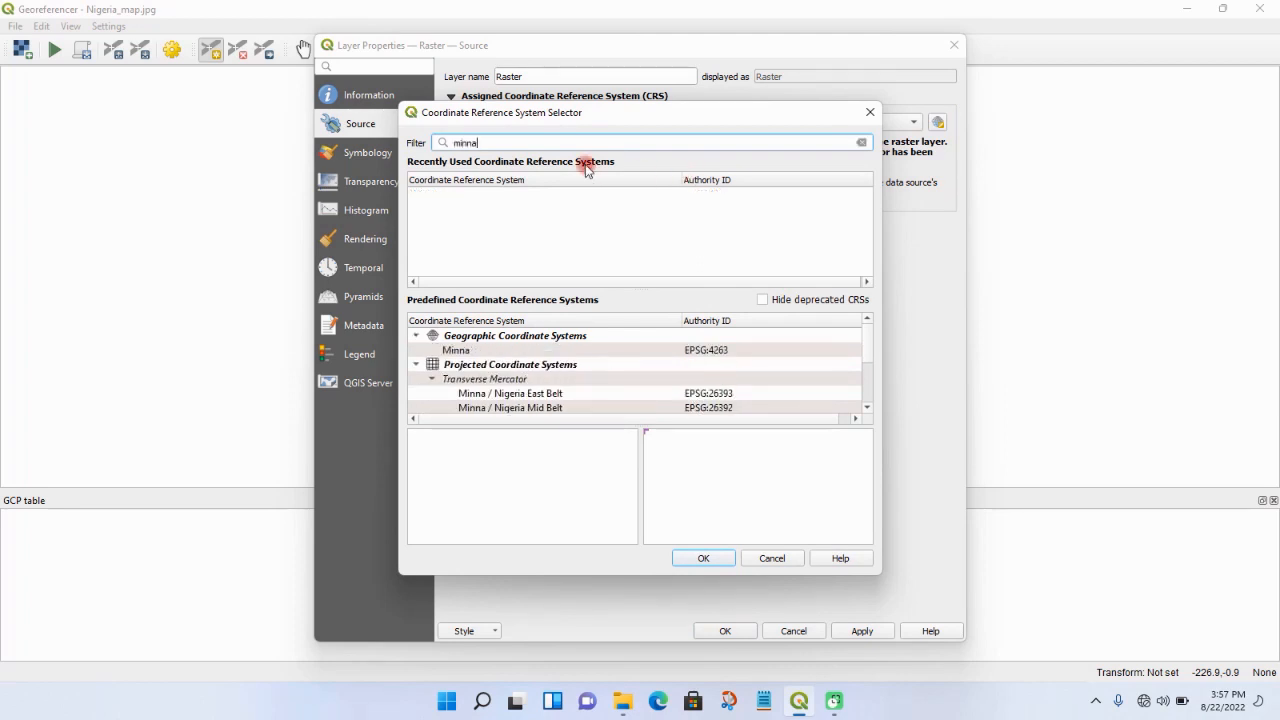
click(873, 408)
click(870, 408)
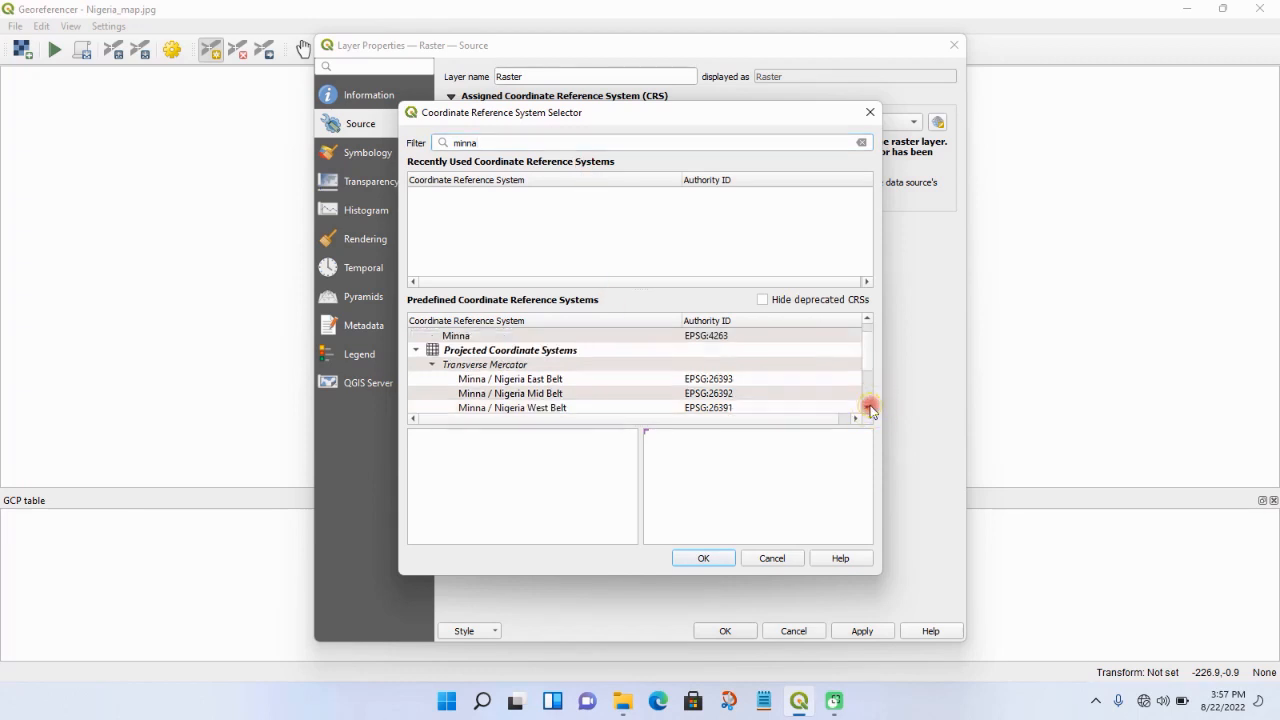
click(870, 408)
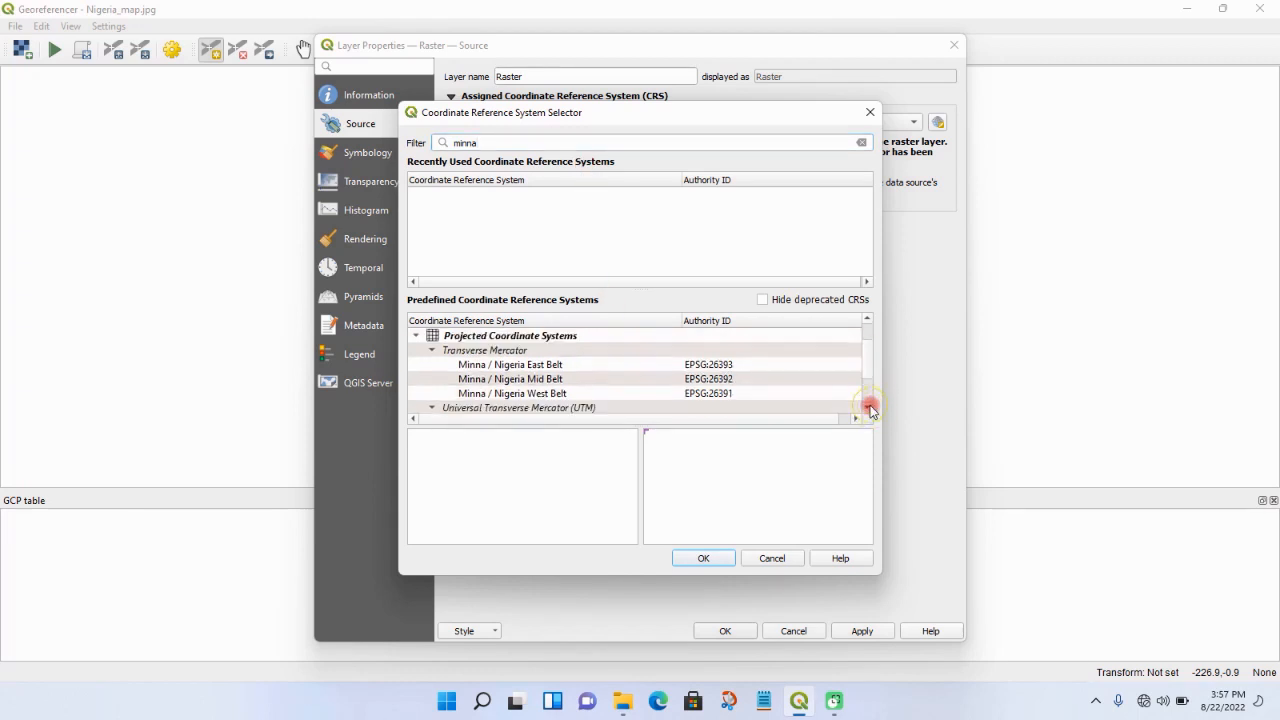
click(578, 383)
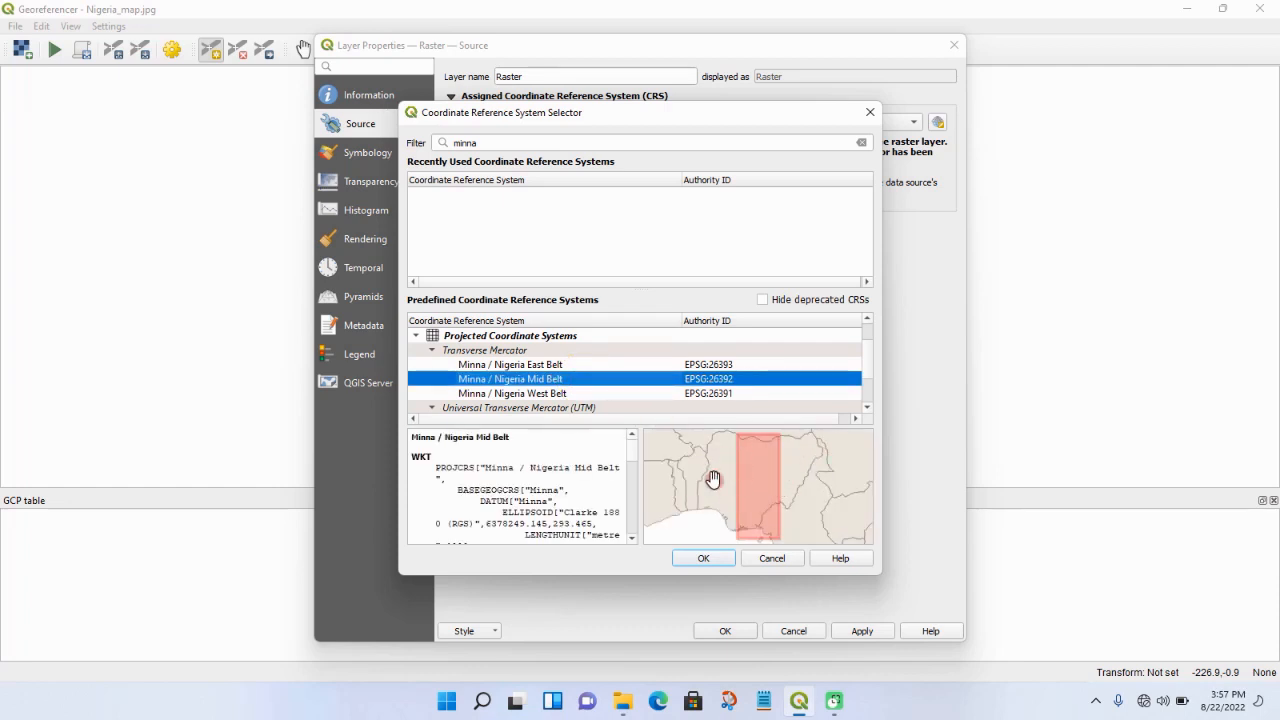
click(715, 559)
click(712, 598)
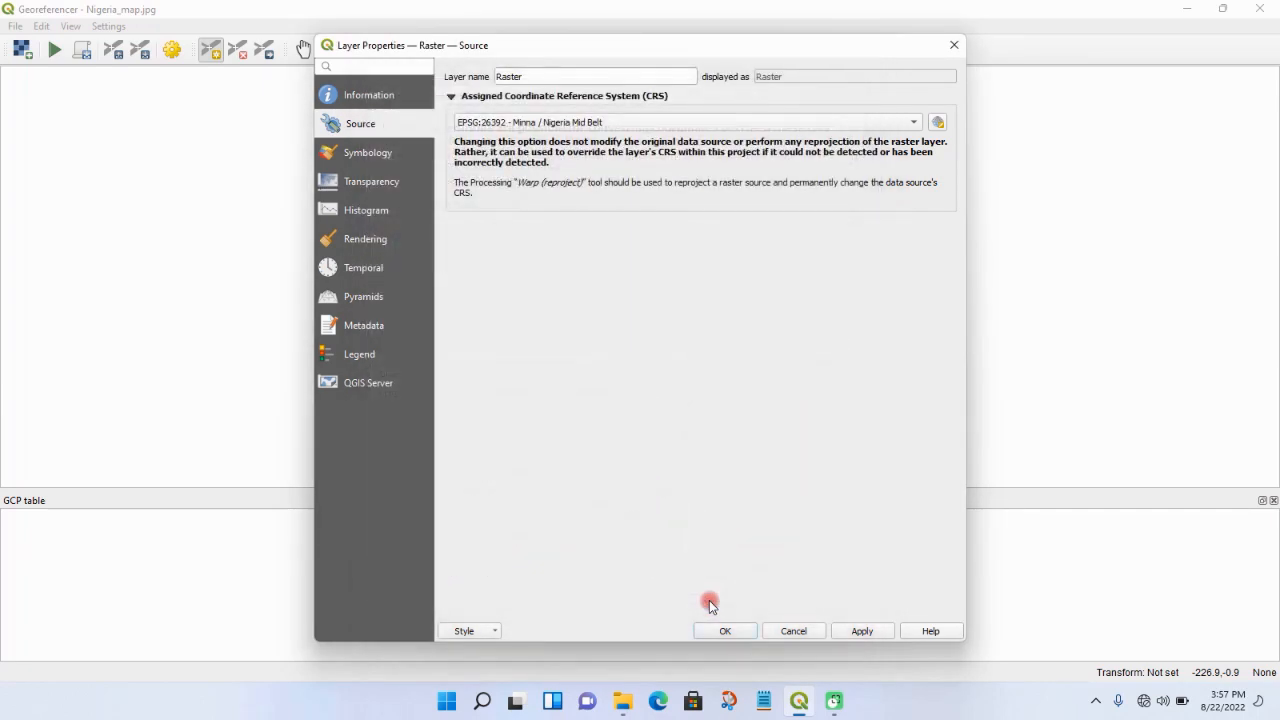
click(731, 631)
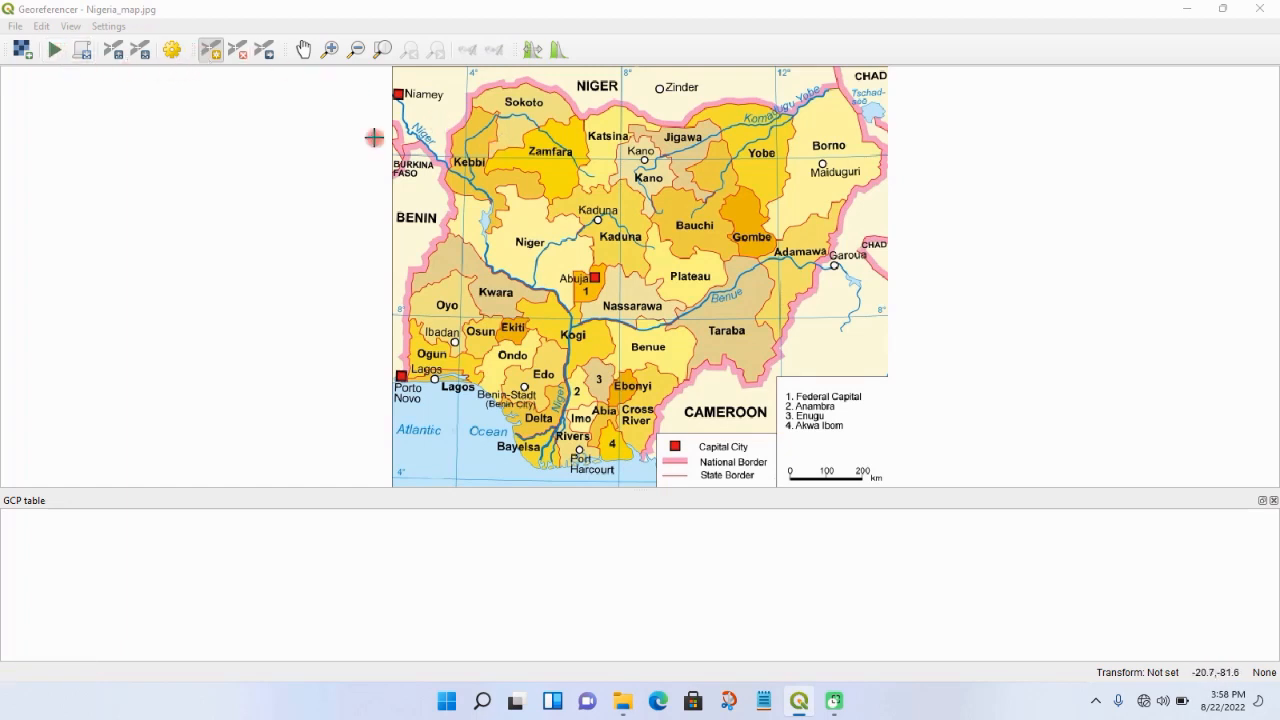
- Add a ground control point at the grid-line intersection in Kebbi with map coordinates East 4 and North 12
click(332, 50)
click(432, 76)
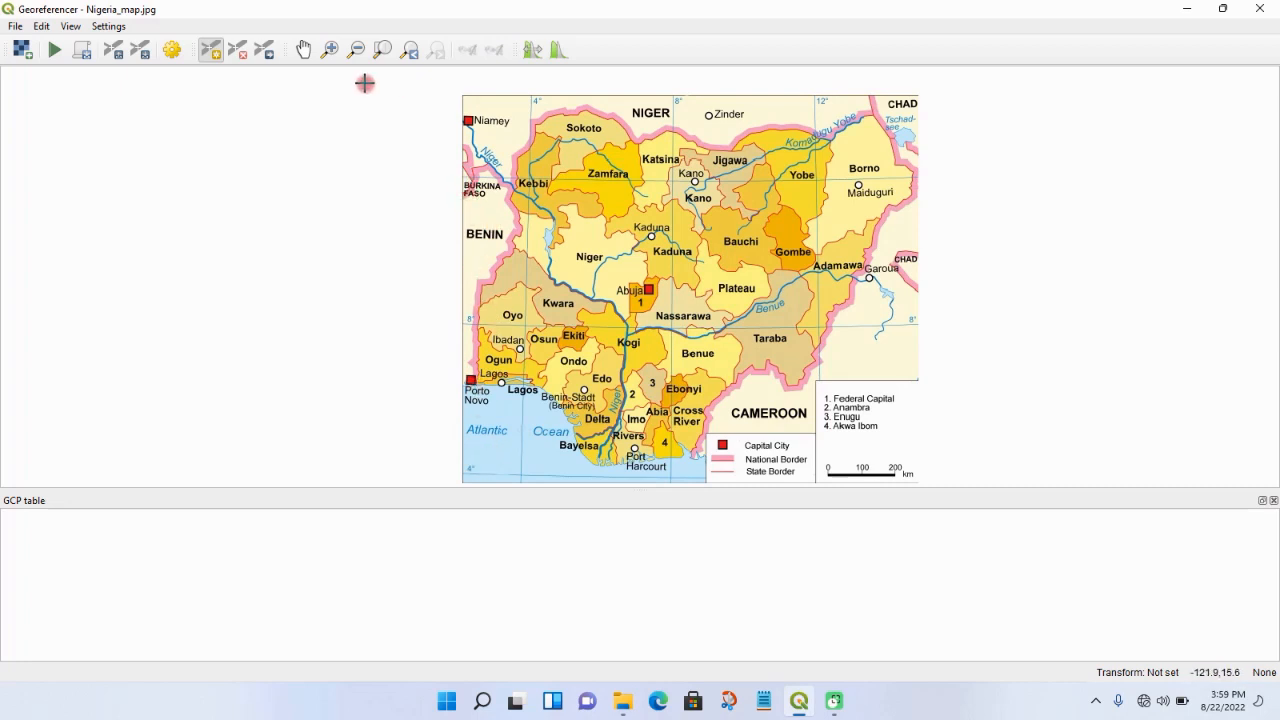
click(332, 50)
drag(445, 80, 572, 222)
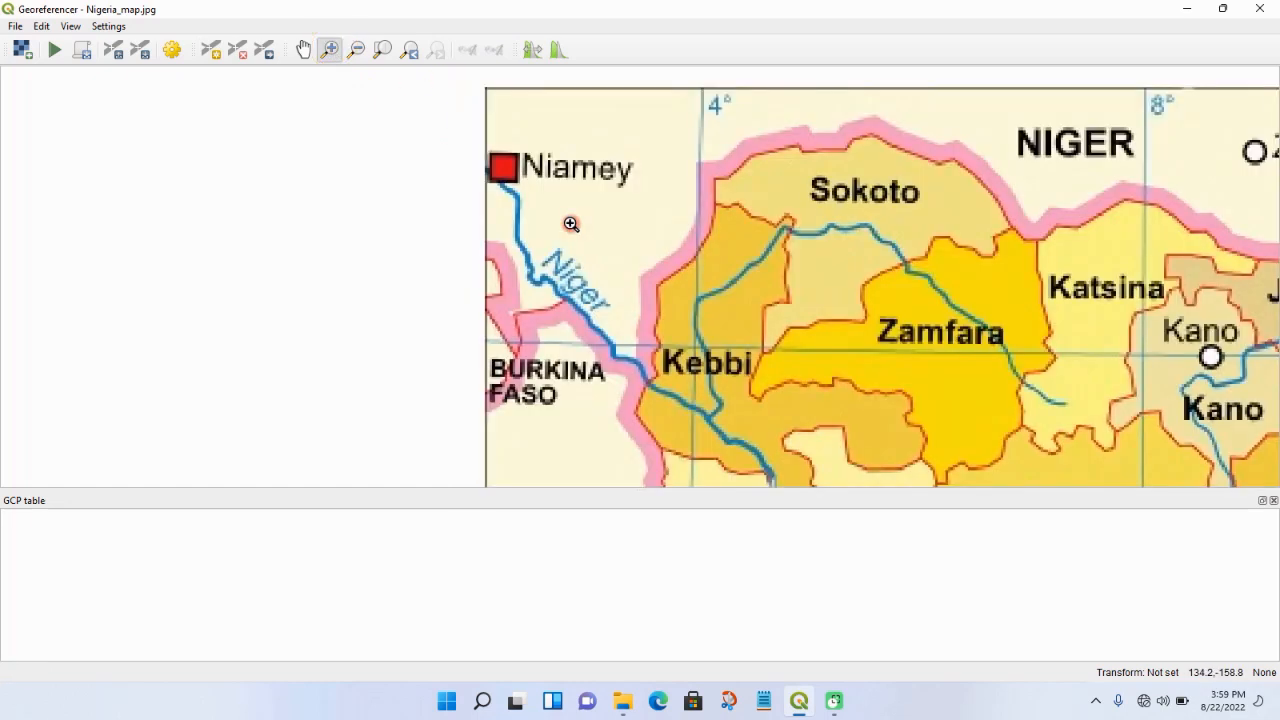
click(211, 50)
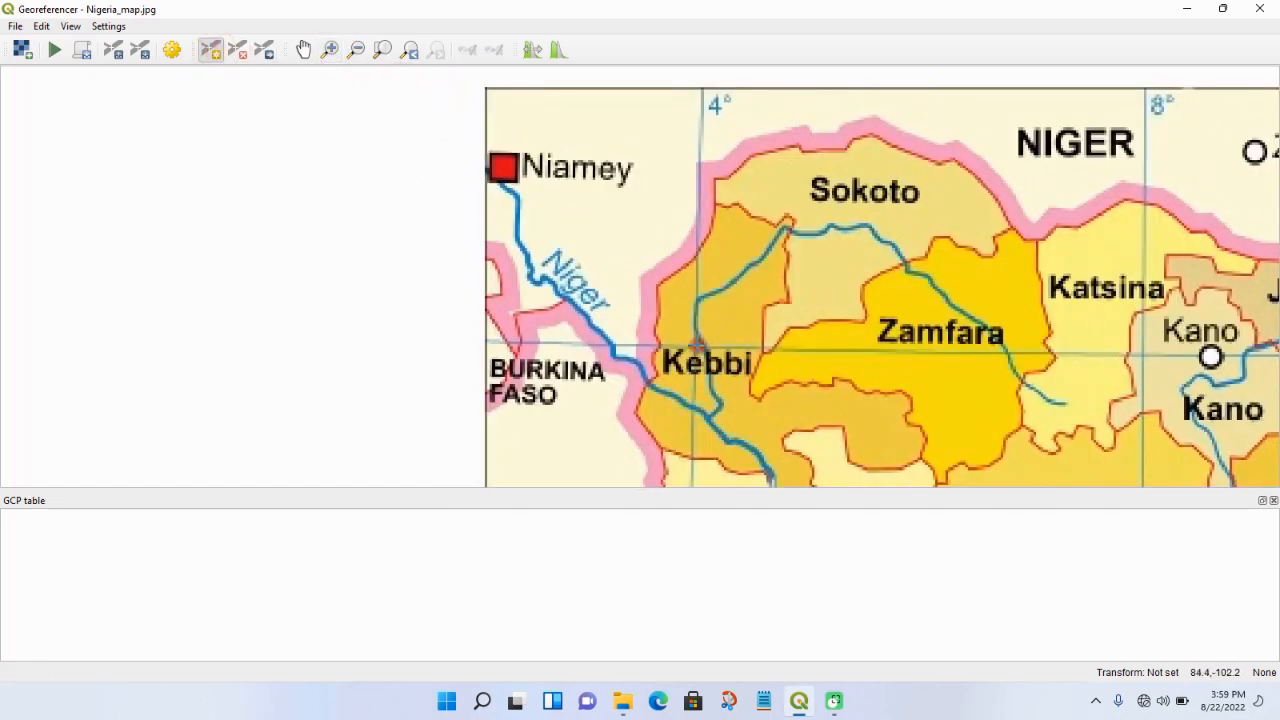
click(695, 347)
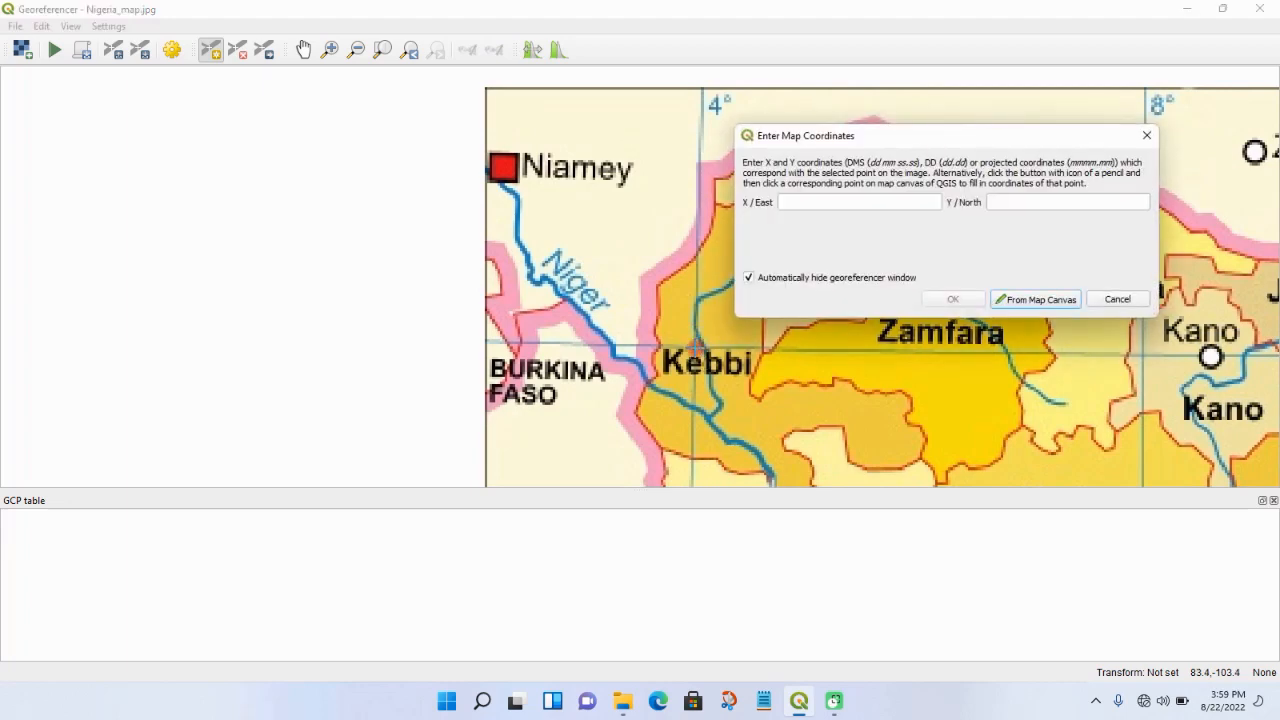
click(845, 204)
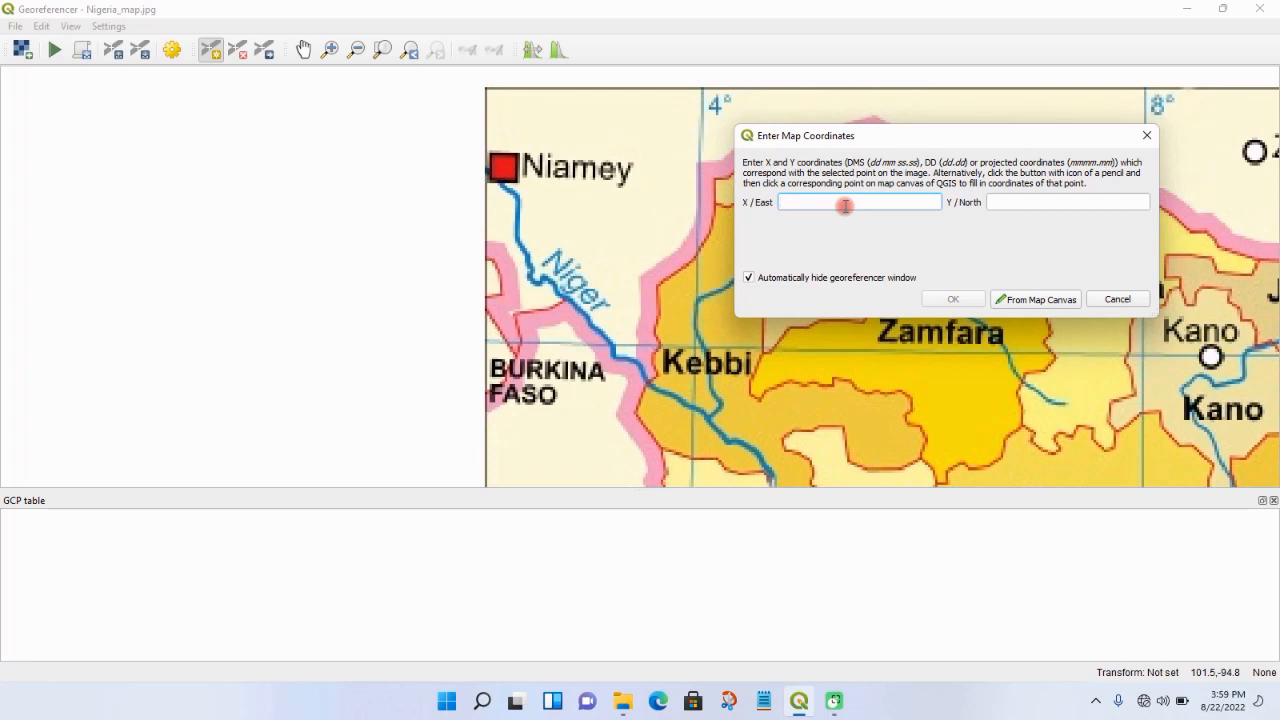
text(4)
click(1012, 201)
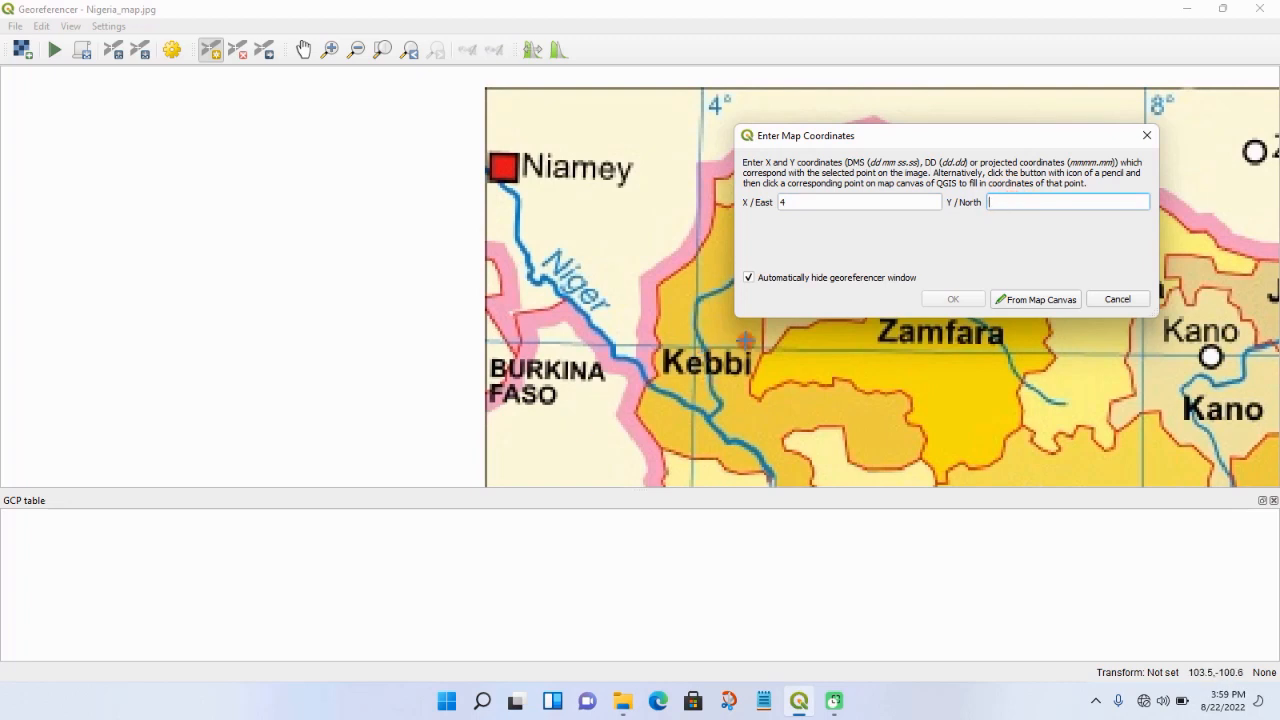
text(12)
click(955, 299)
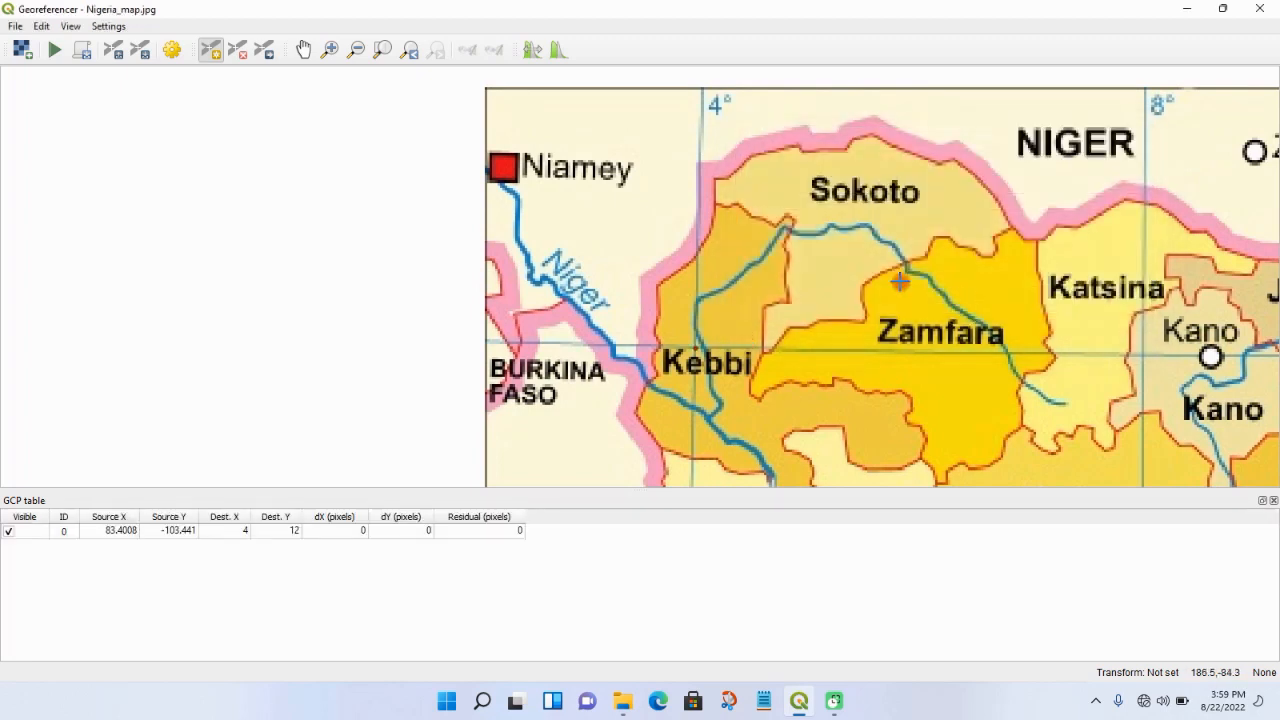
- Add a ground control point at the grid-line intersection beside Yobe with map coordinates East 12 and North 12
click(303, 49)
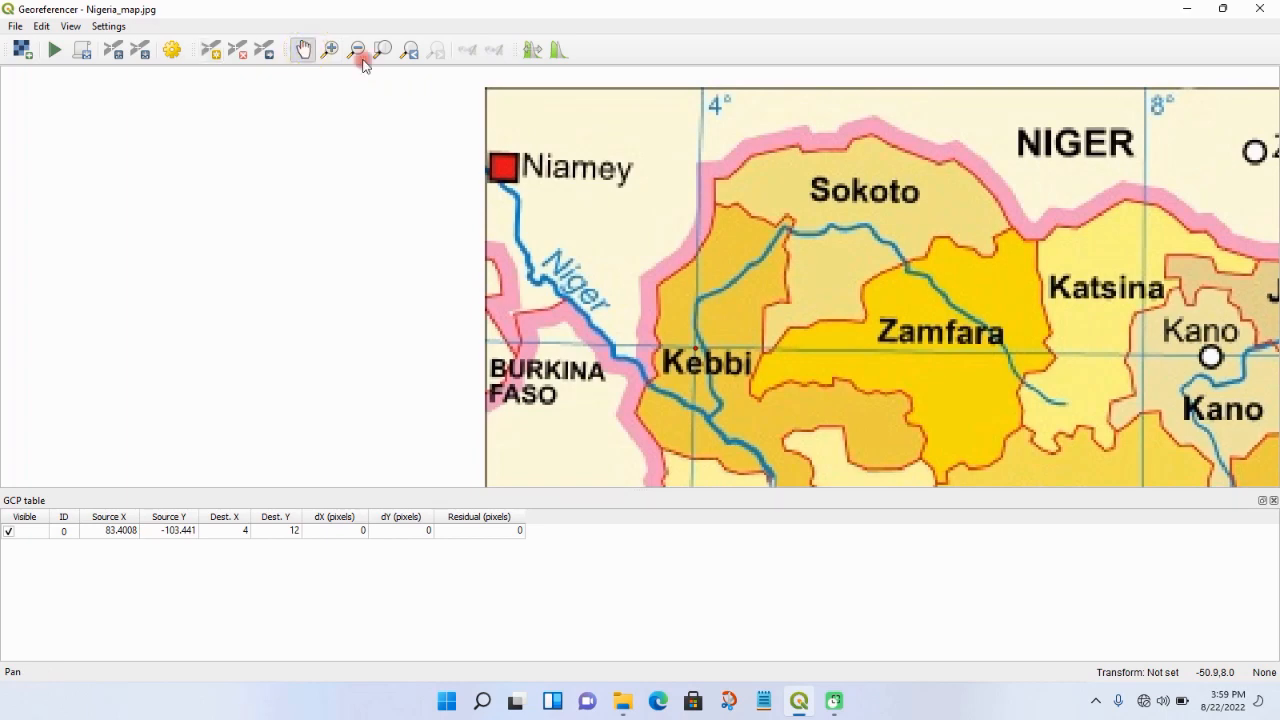
drag(773, 247, 470, 303)
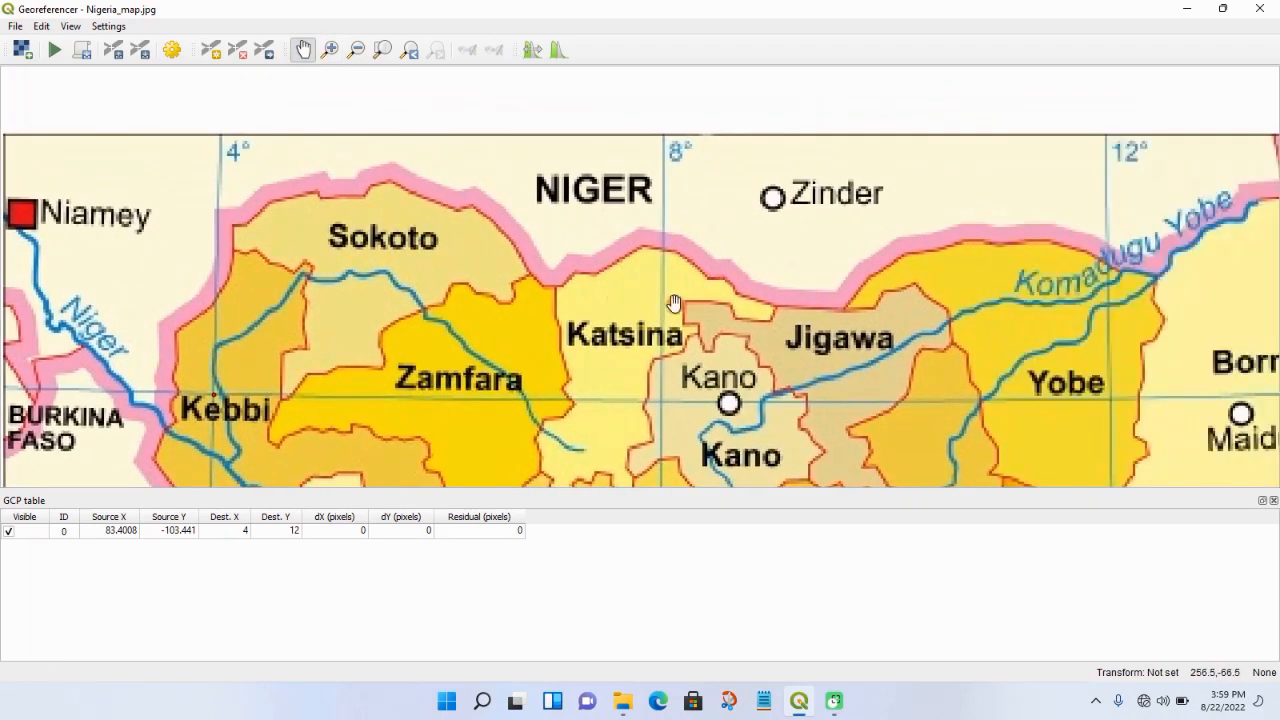
drag(675, 303, 451, 277)
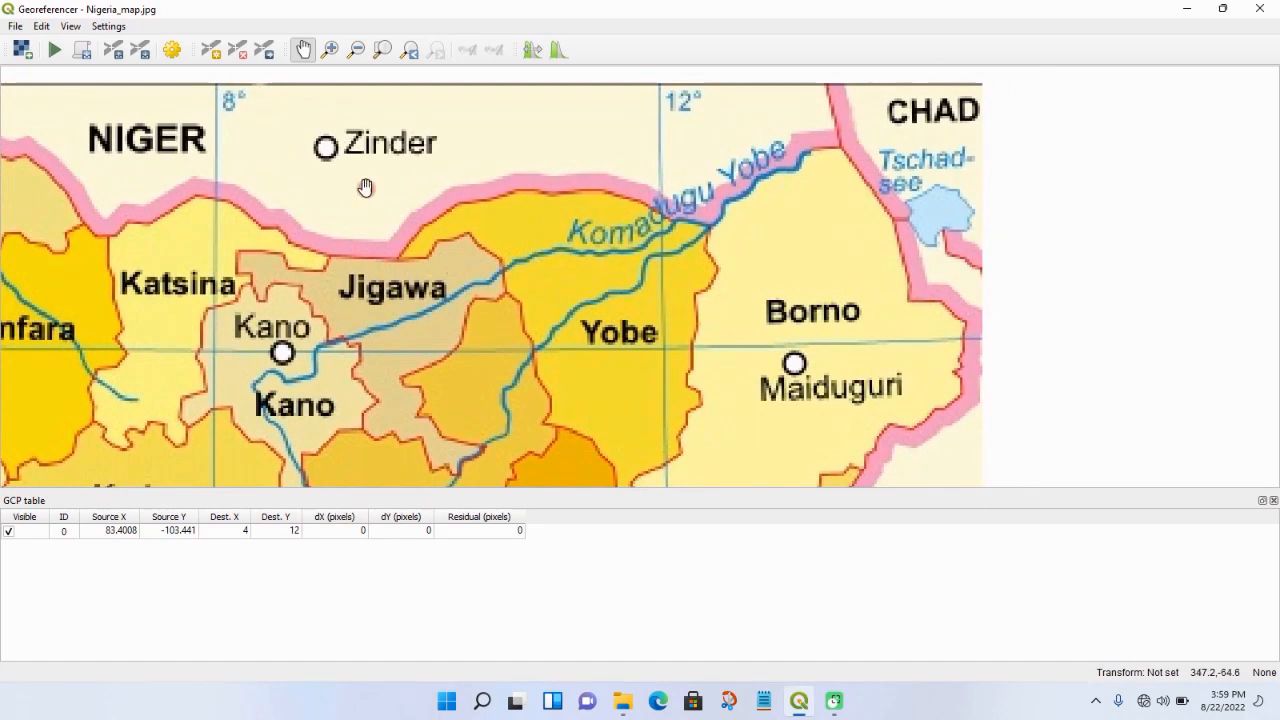
click(213, 55)
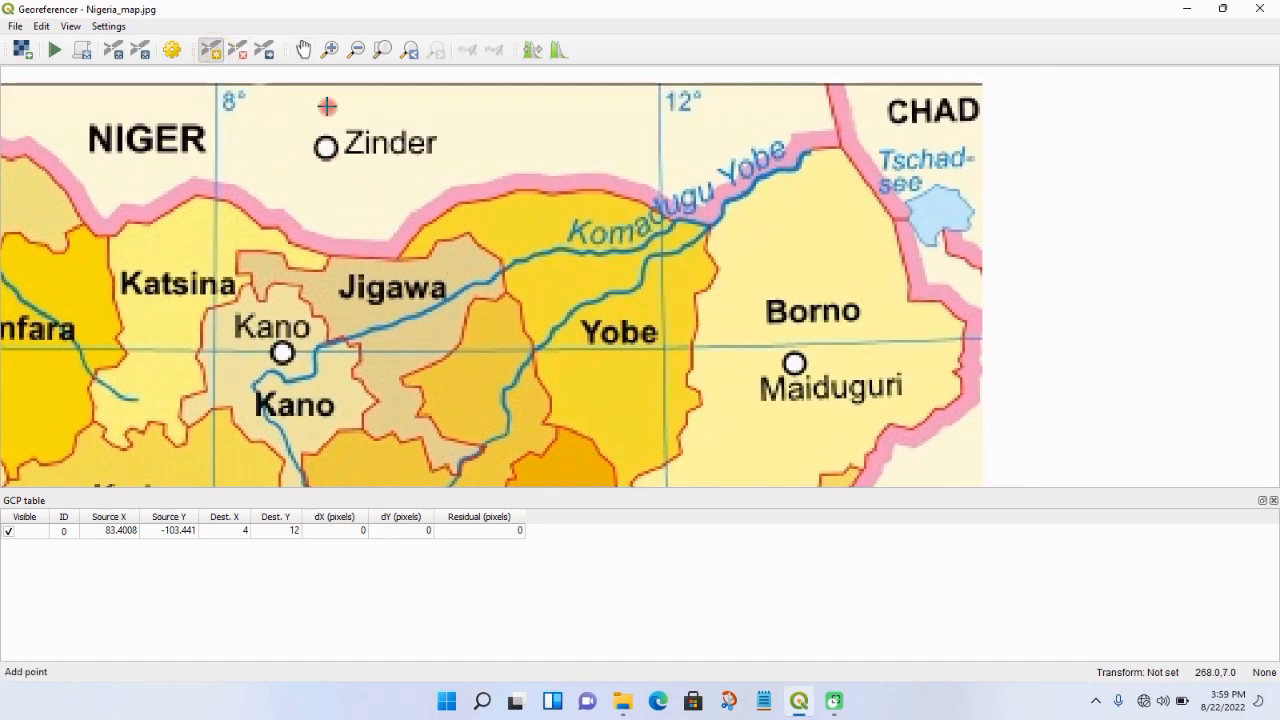
click(663, 347)
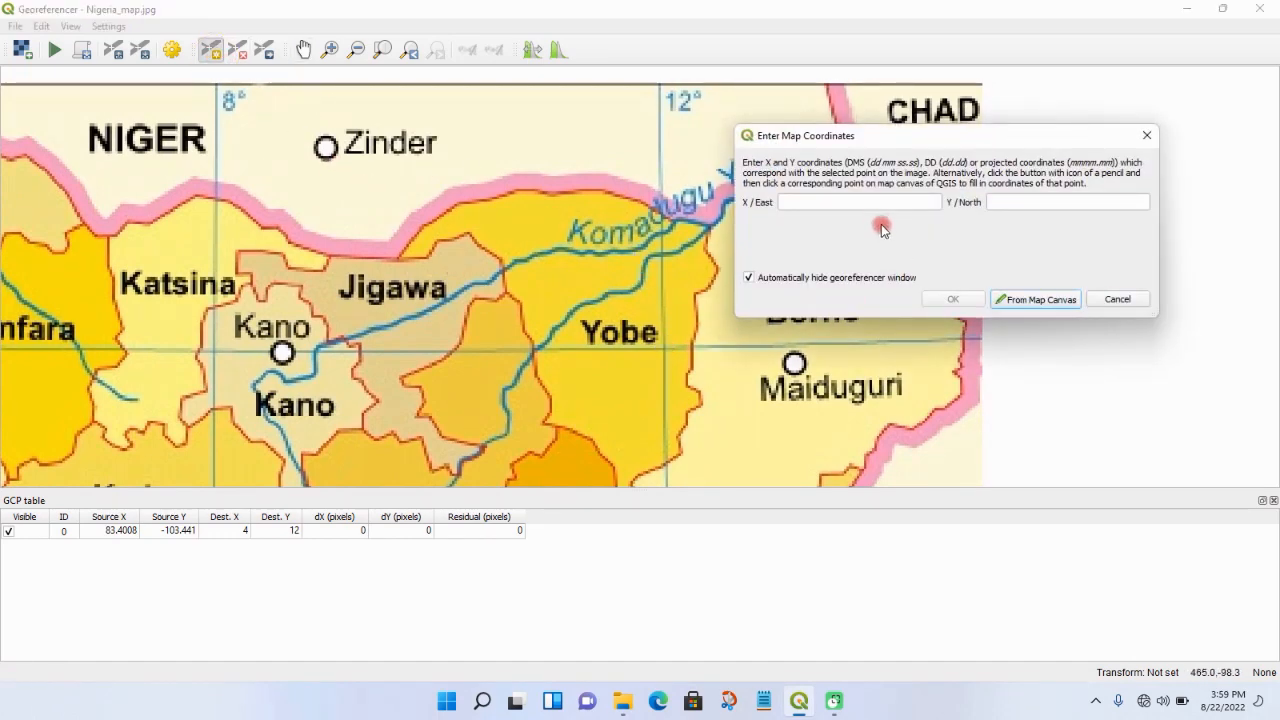
click(879, 207)
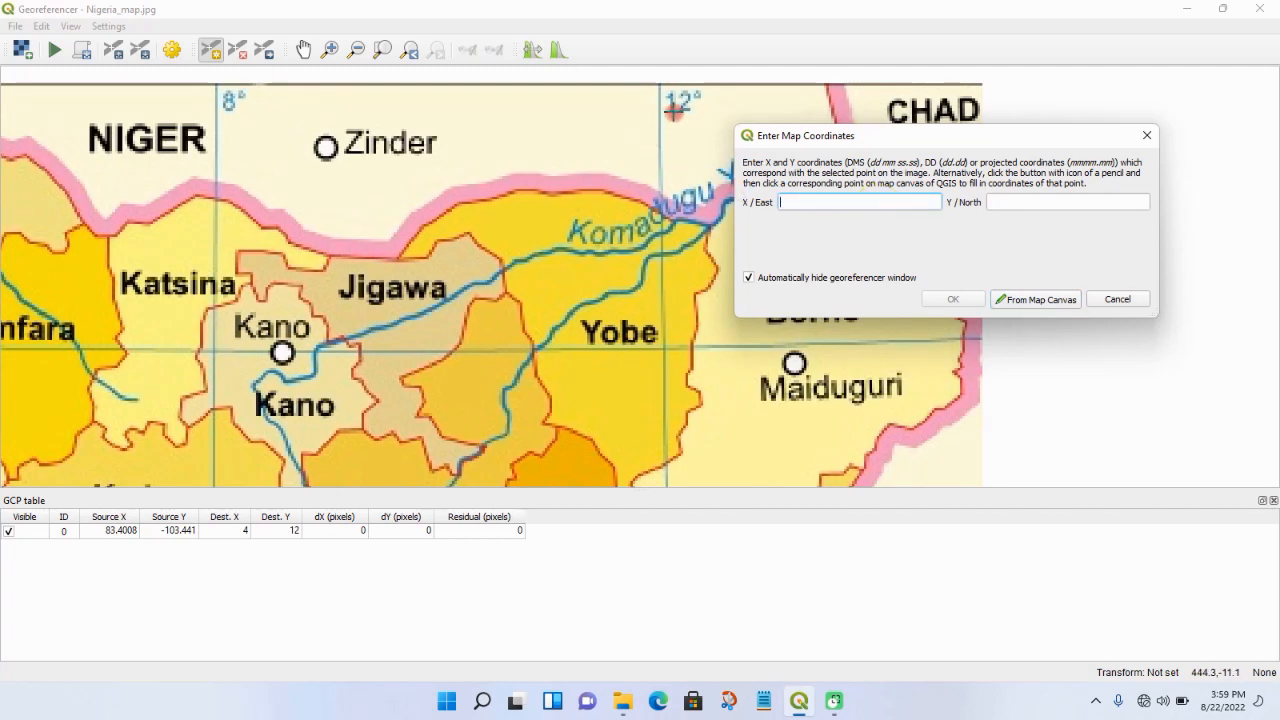
text(12)
click(1043, 199)
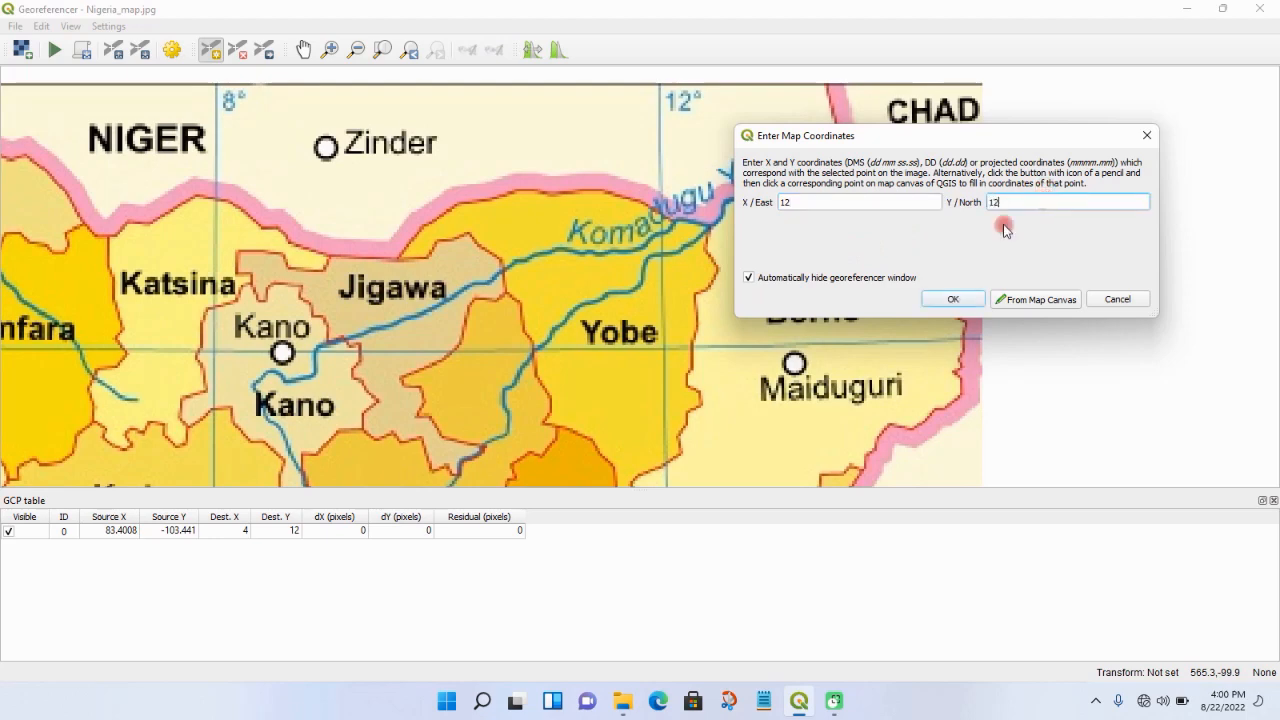
click(952, 299)
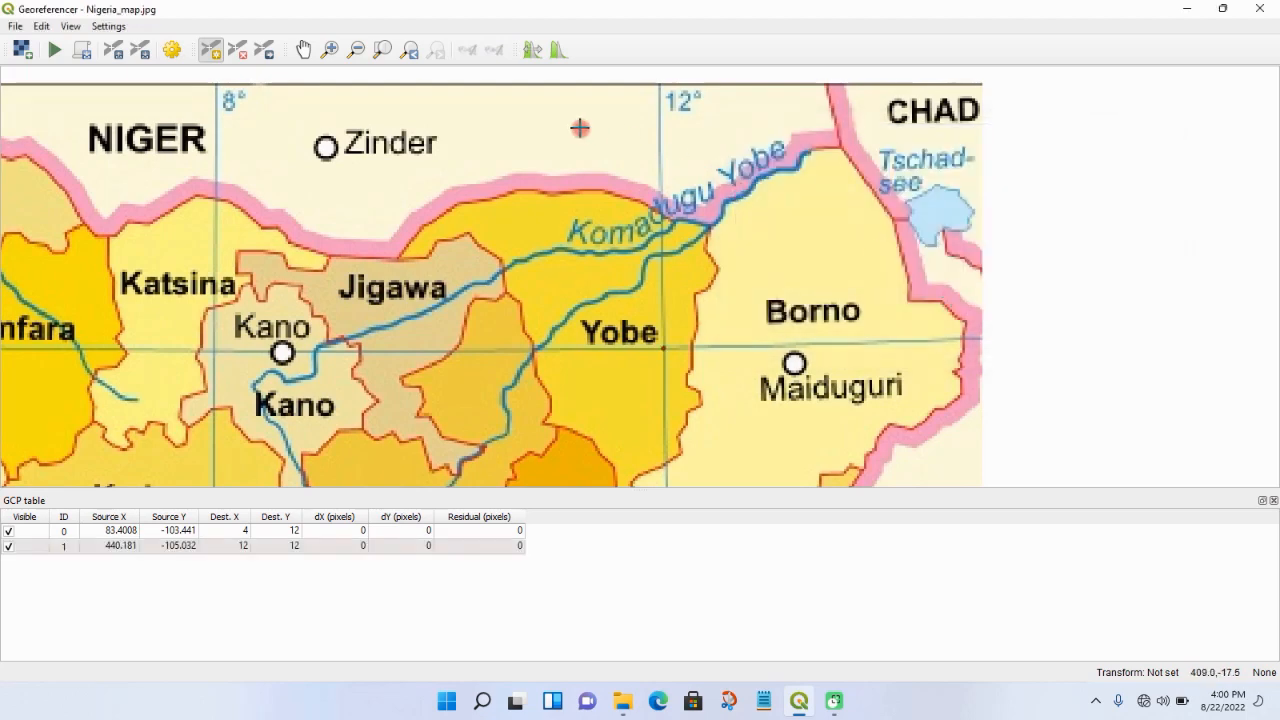
- Place a third ground control point where the 4° grid lines cross in the Atlantic Ocean south of Lagos
click(360, 57)
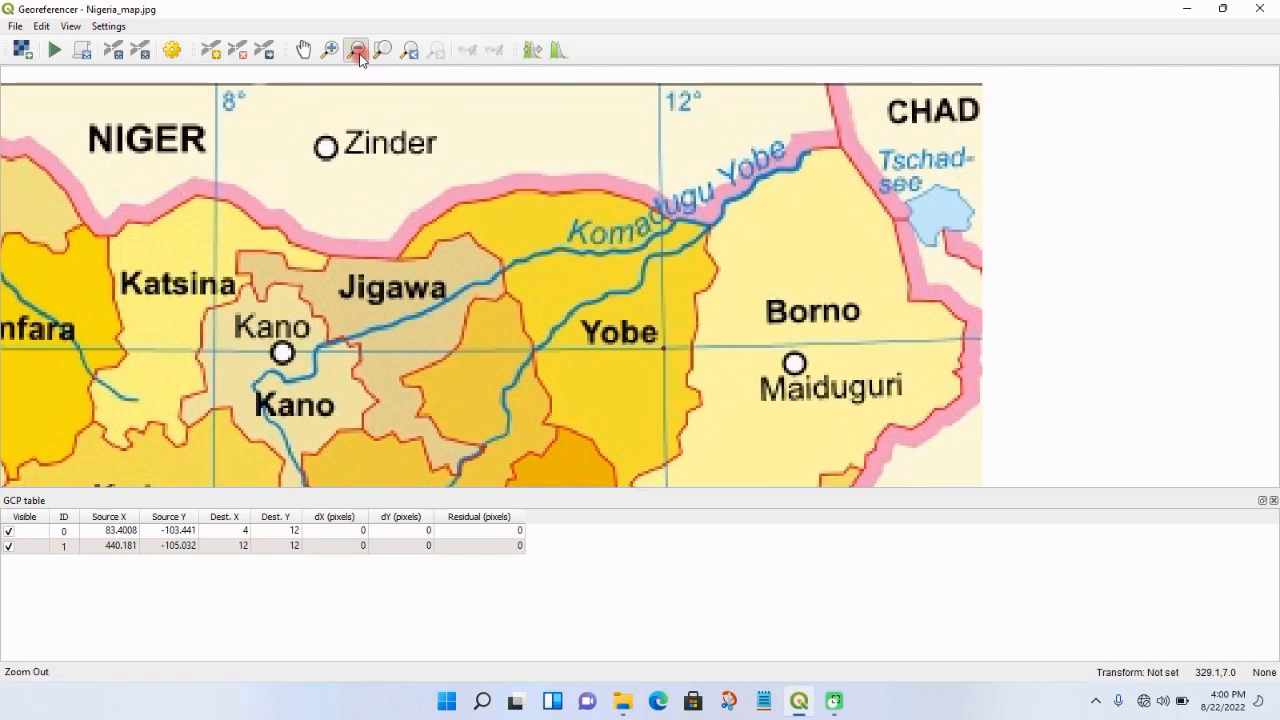
click(468, 242)
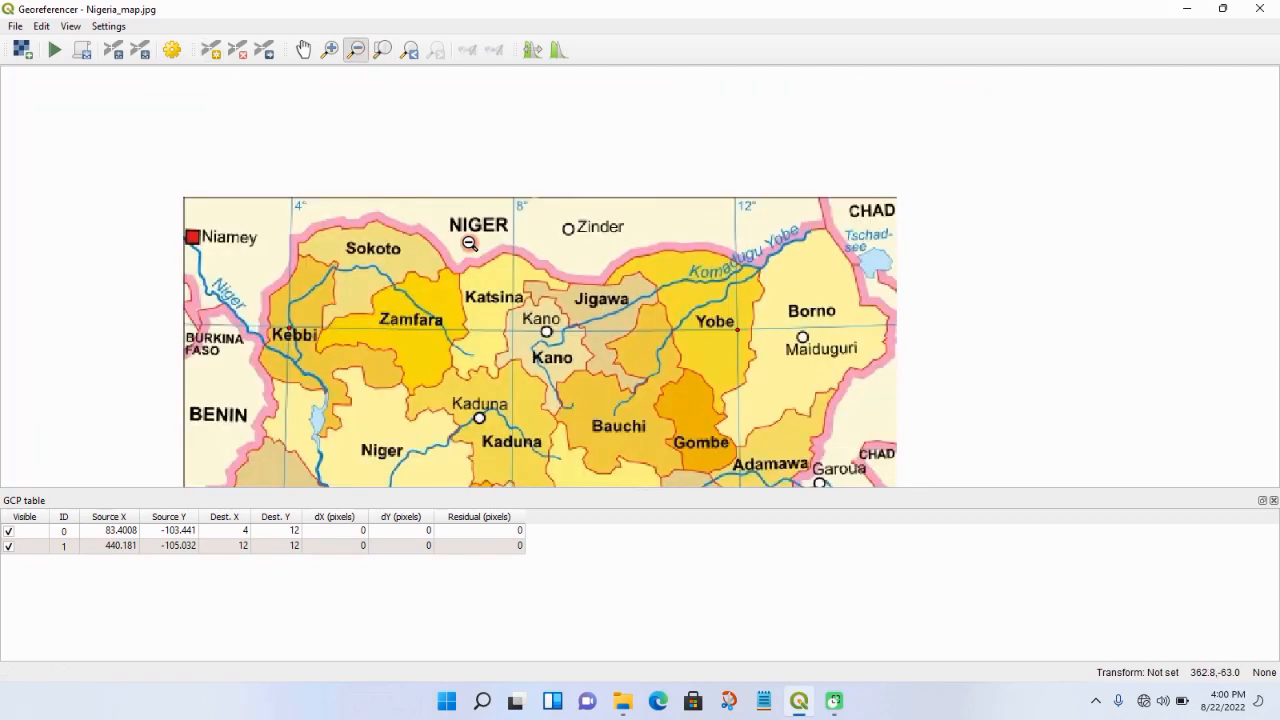
click(303, 49)
drag(428, 398, 495, 164)
click(77, 545)
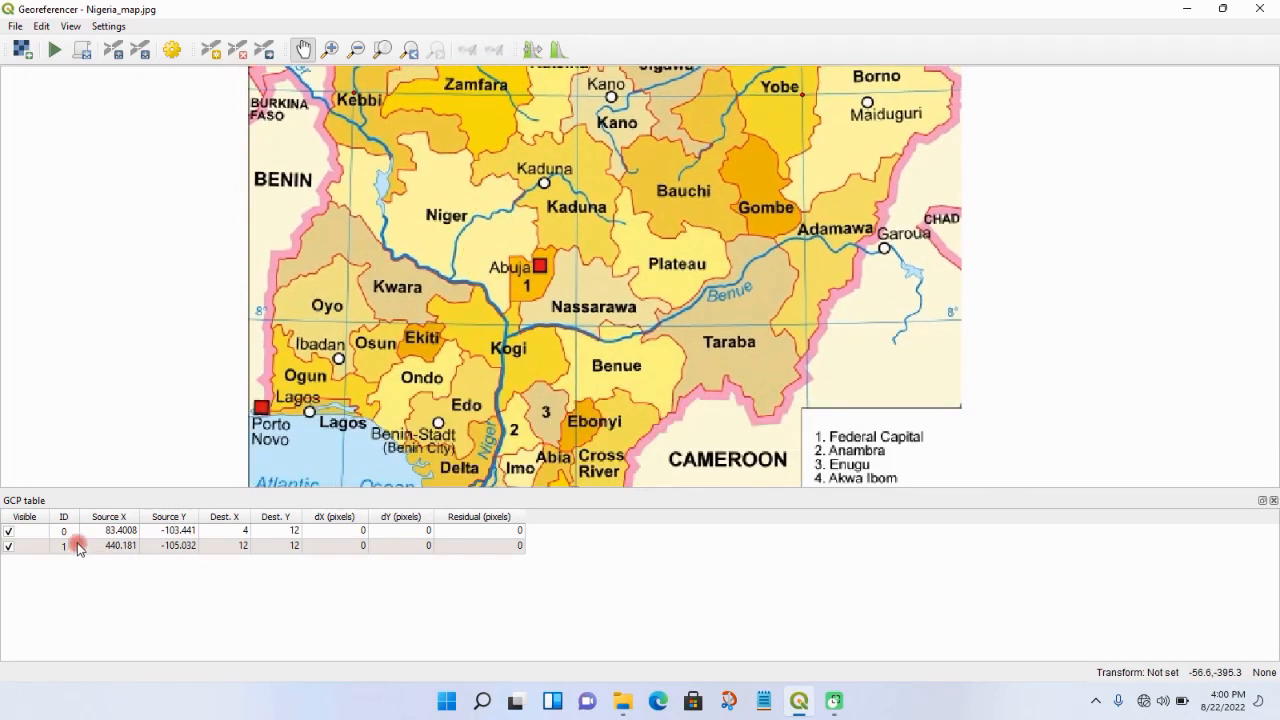
drag(320, 438, 370, 281)
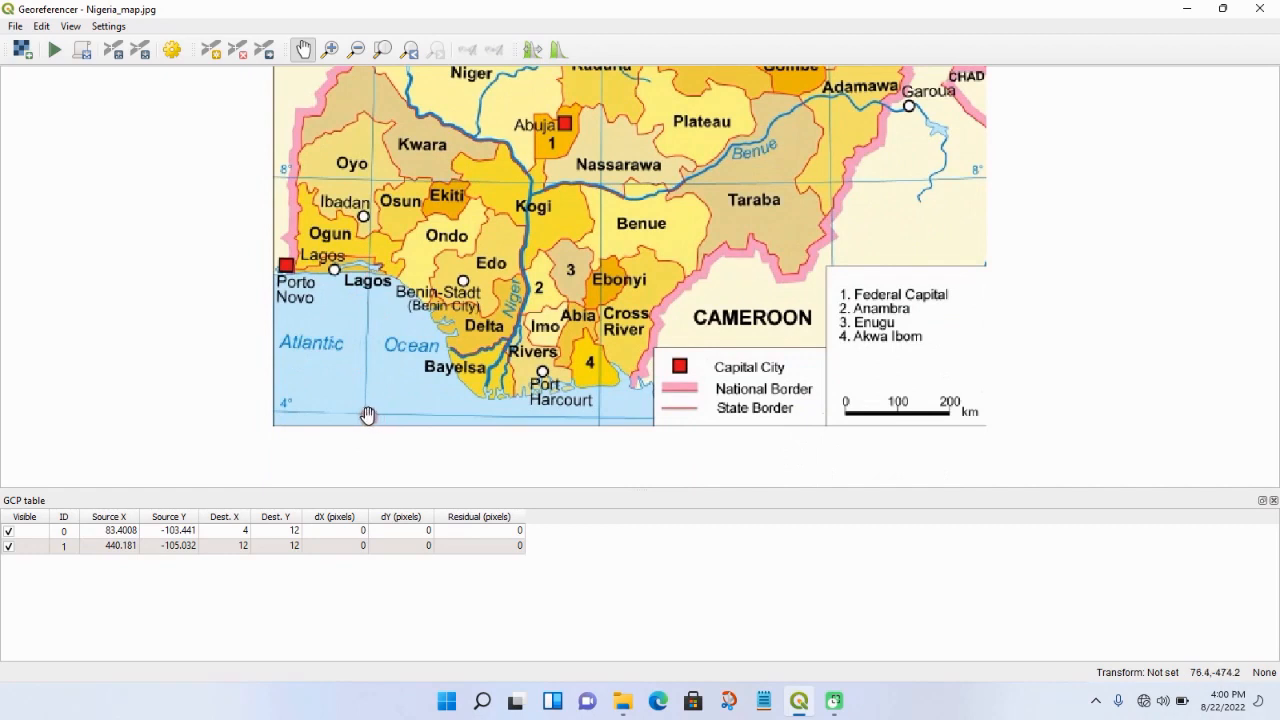
click(211, 49)
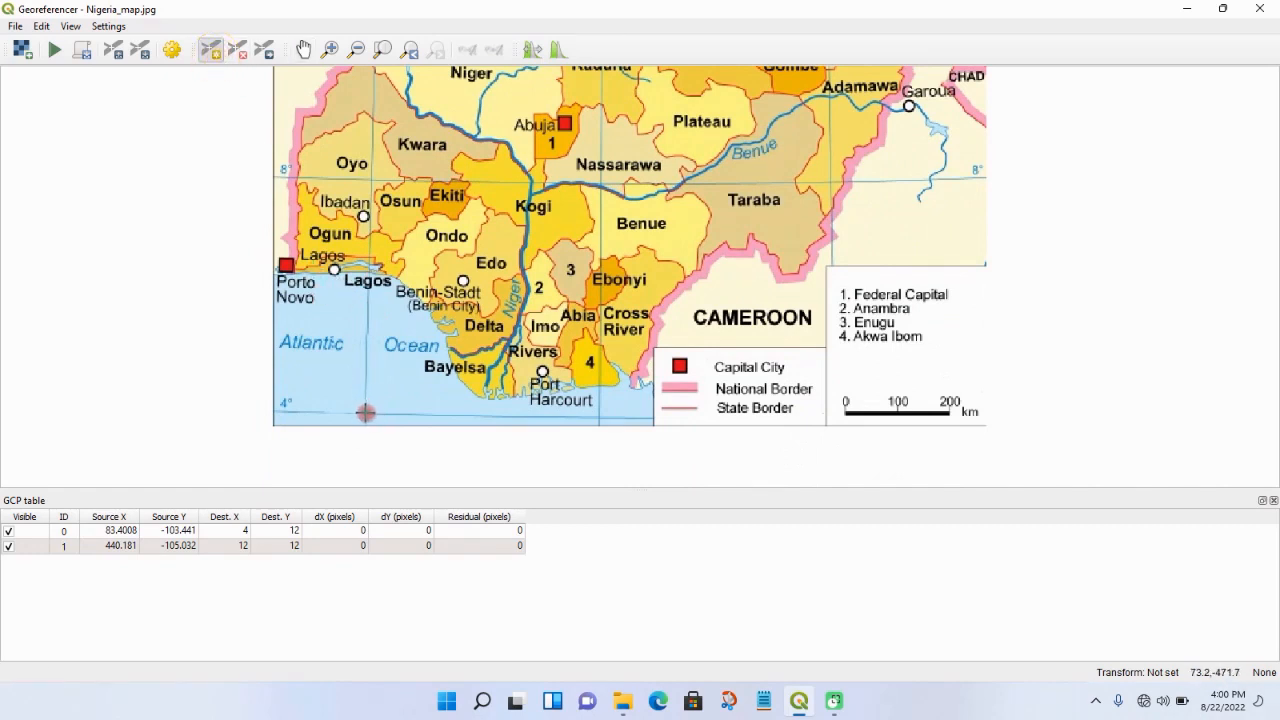
click(365, 413)
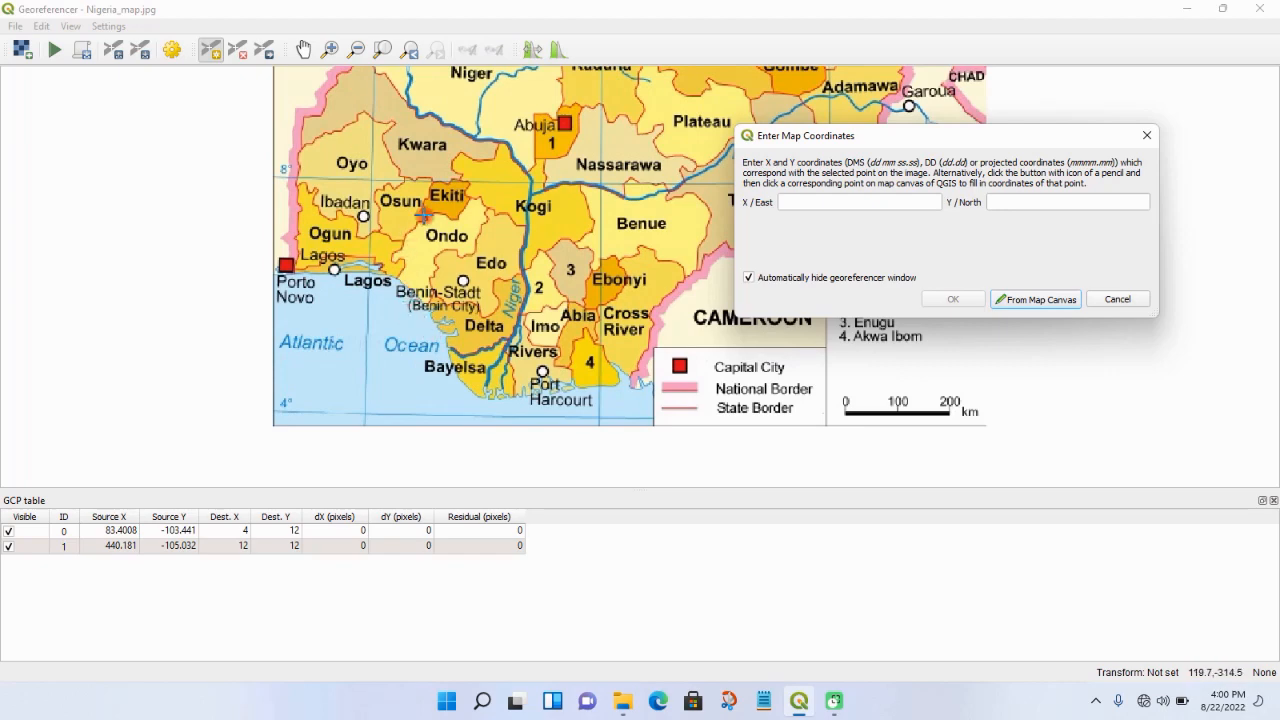
- Assign map coordinates East 4 and North 4 to the ground control point in the Atlantic Ocean
click(303, 49)
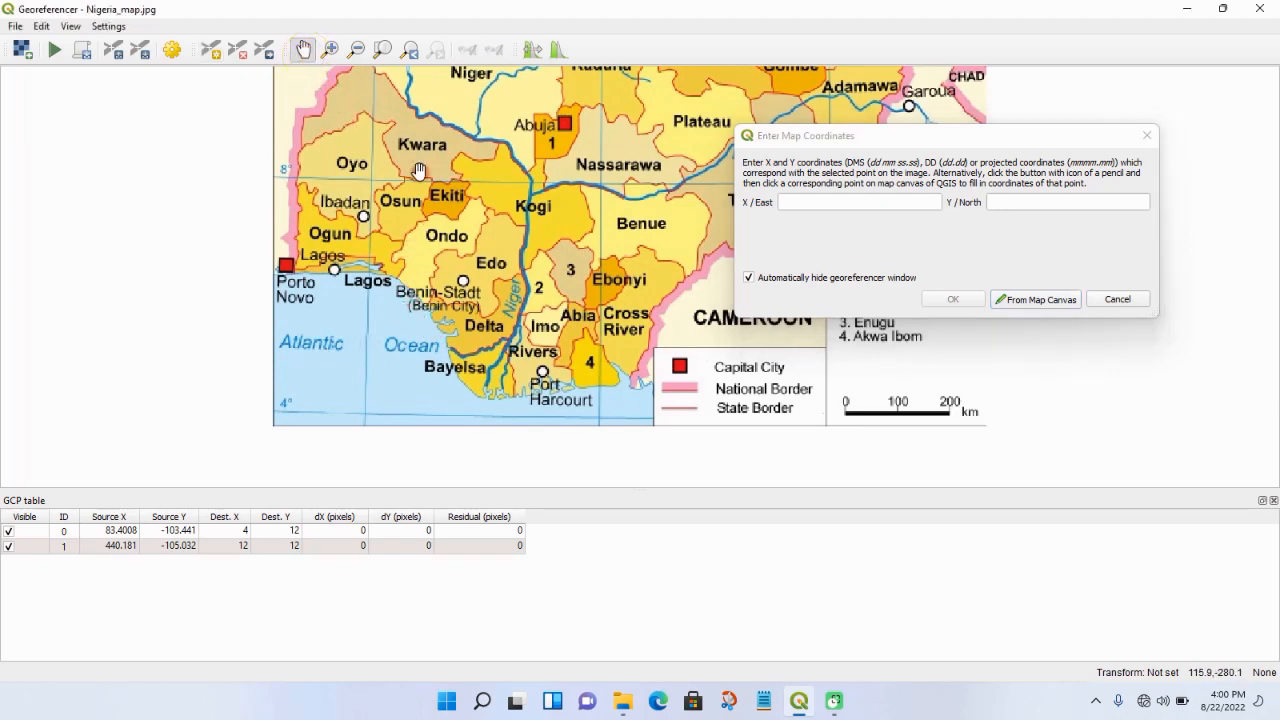
drag(420, 172, 404, 310)
drag(427, 231, 420, 378)
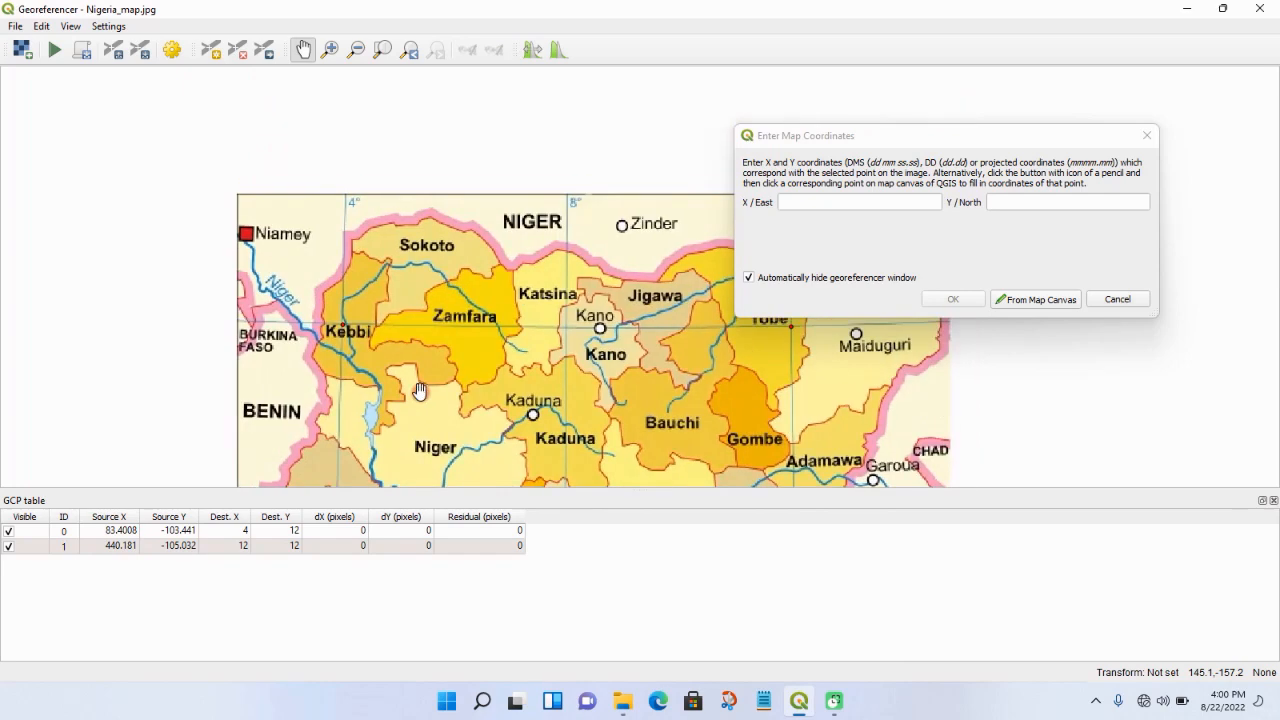
drag(350, 265, 357, 202)
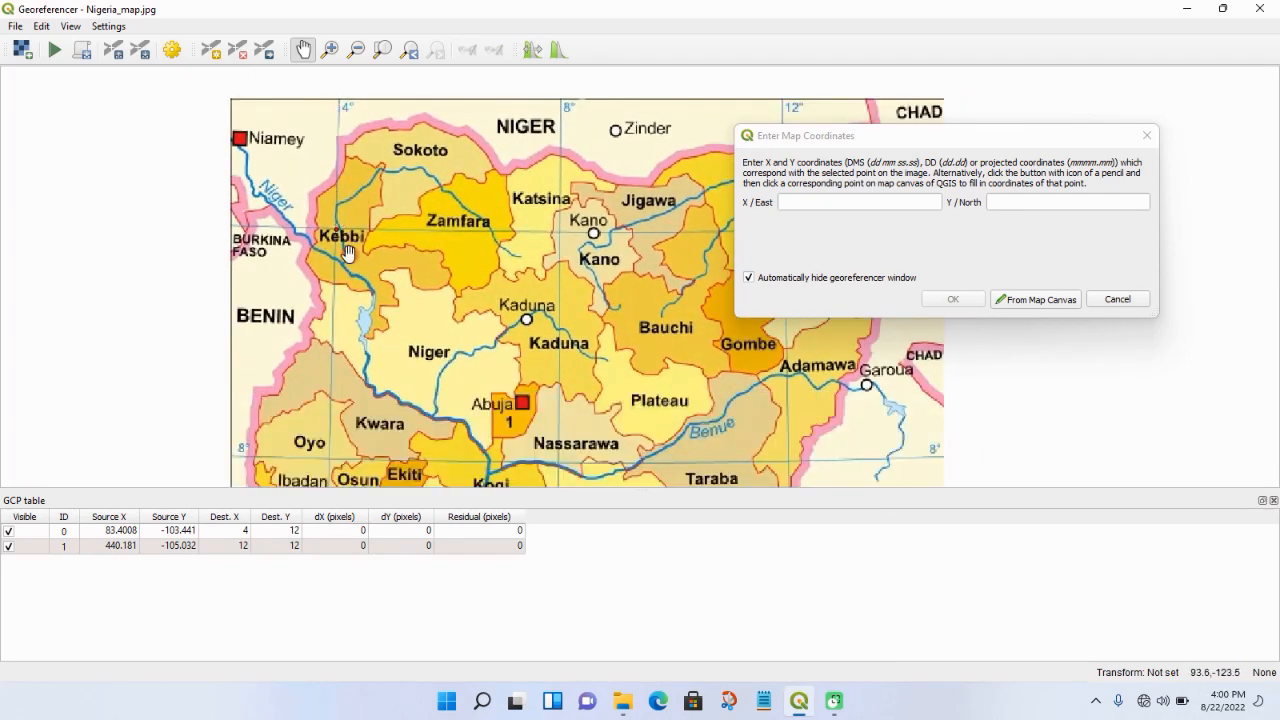
drag(335, 383, 337, 217)
drag(372, 374, 385, 208)
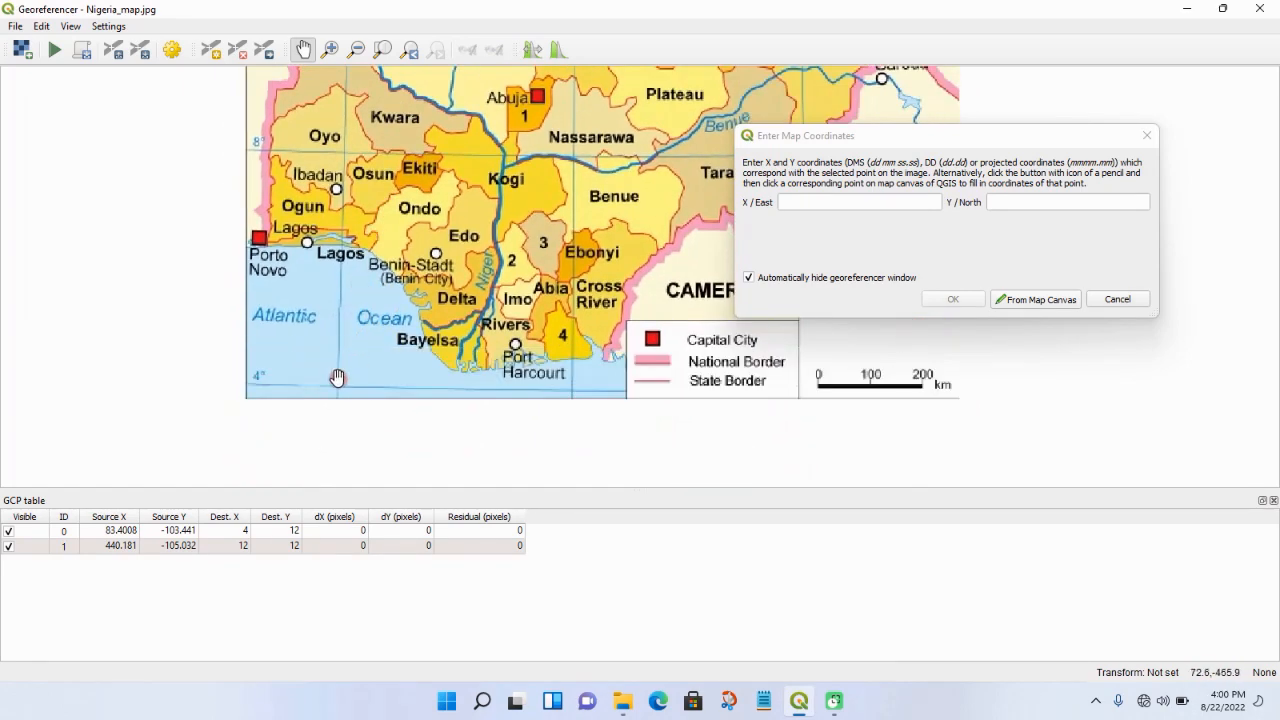
click(778, 200)
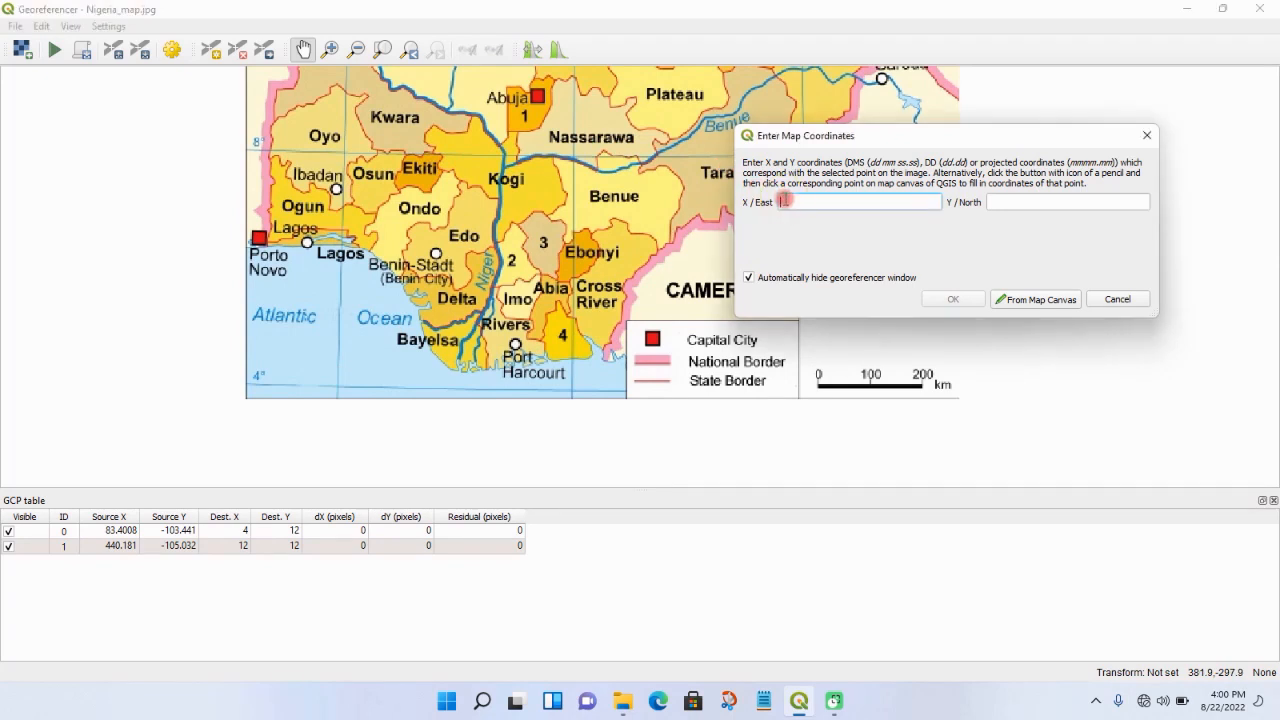
click(1019, 207)
text(4)
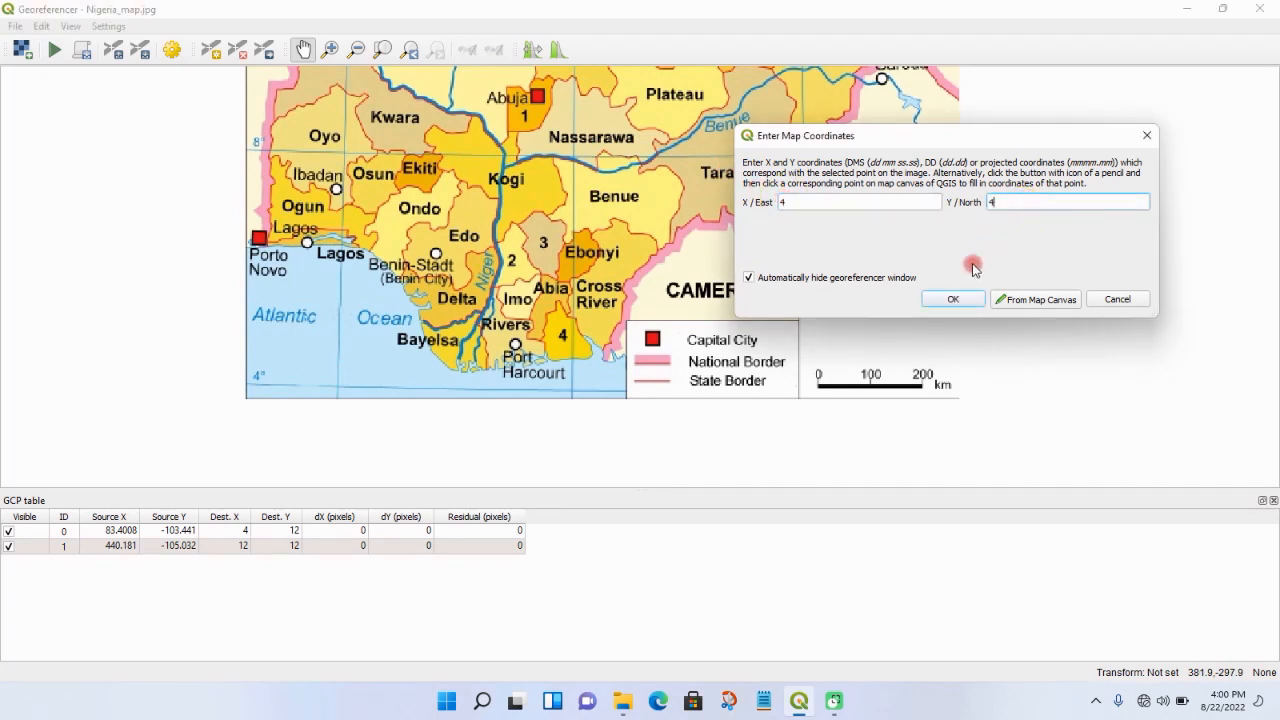
click(946, 297)
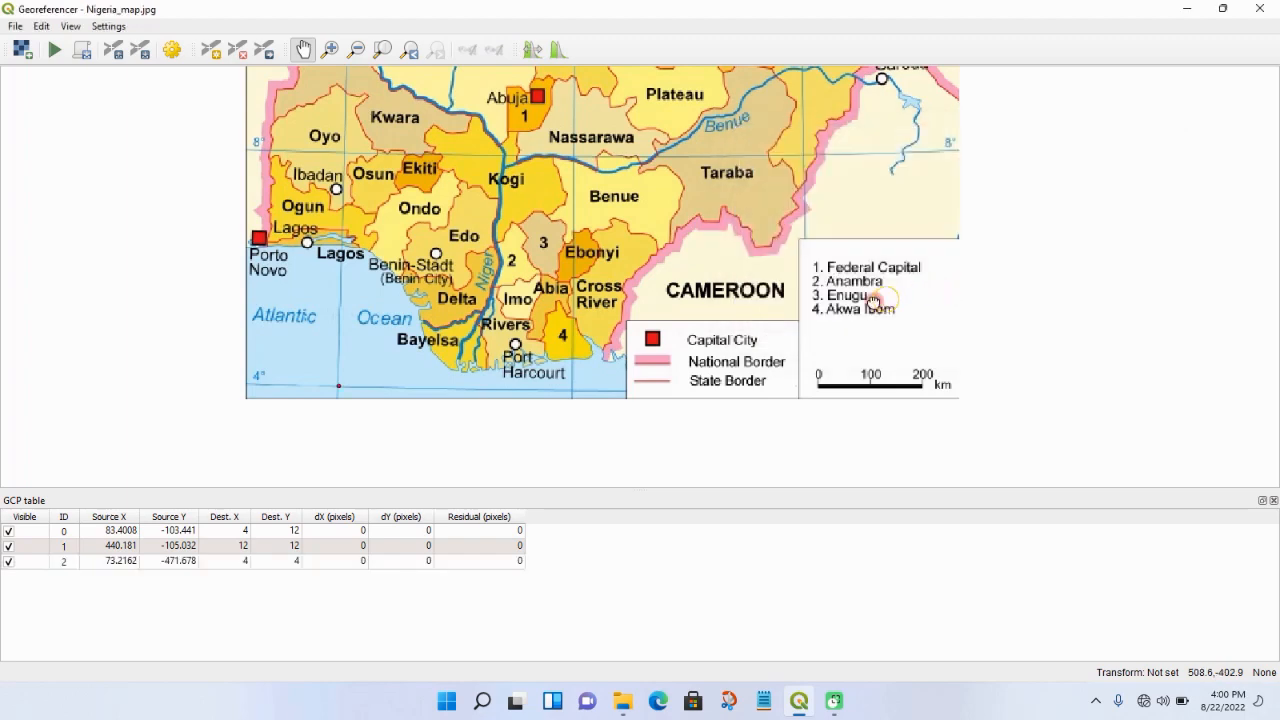
- Add a ground control point at the grid-line intersection on Taraba's eastern side with map coordinates East 12 and North 8
drag(880, 300, 722, 423)
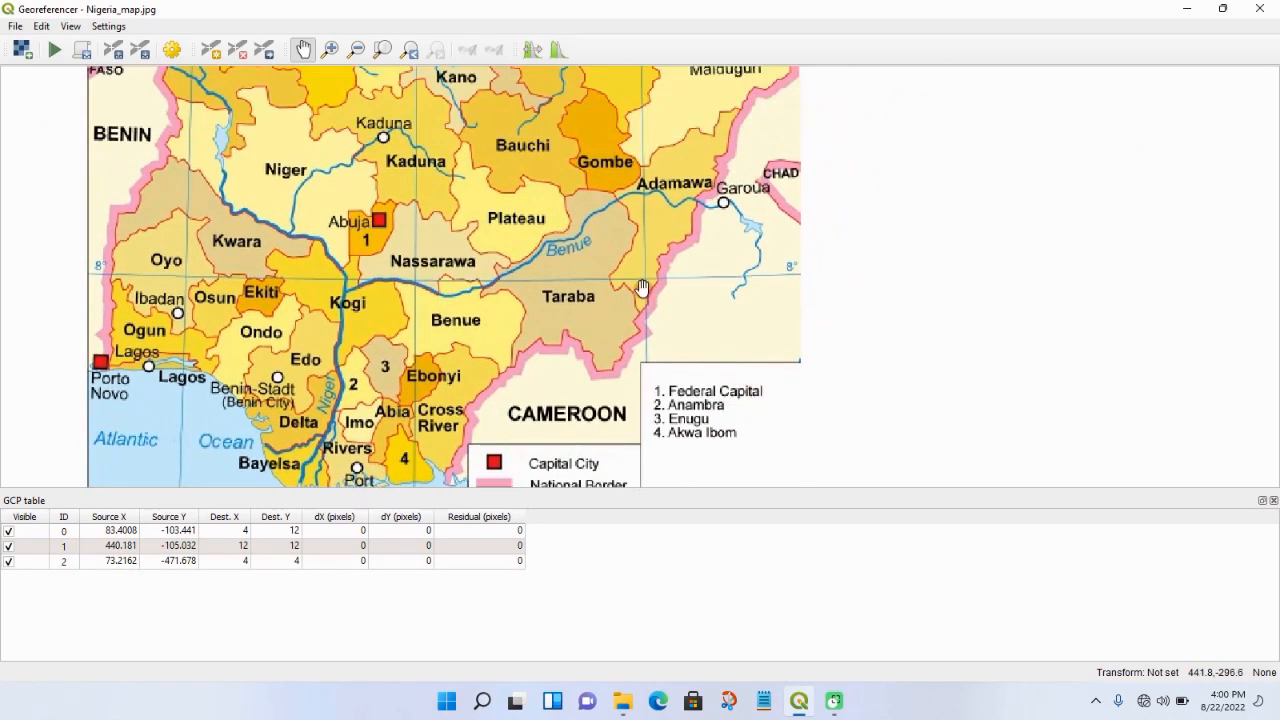
drag(642, 286, 628, 309)
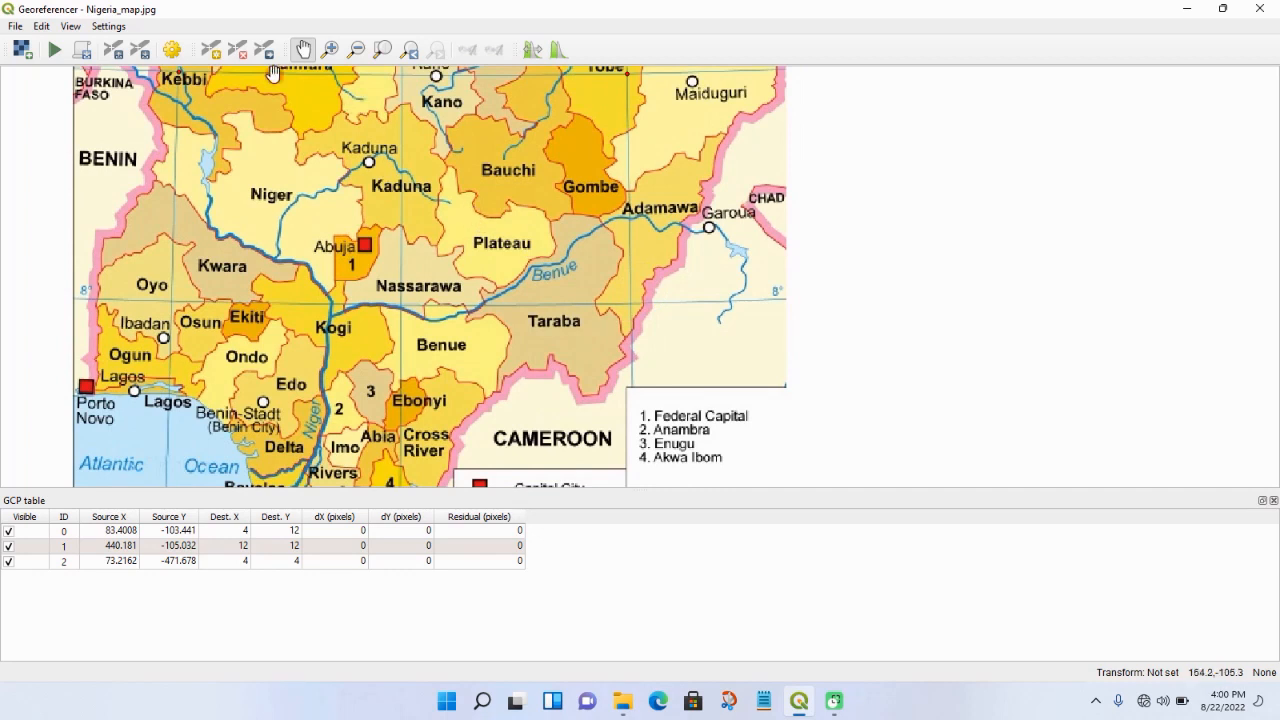
click(211, 50)
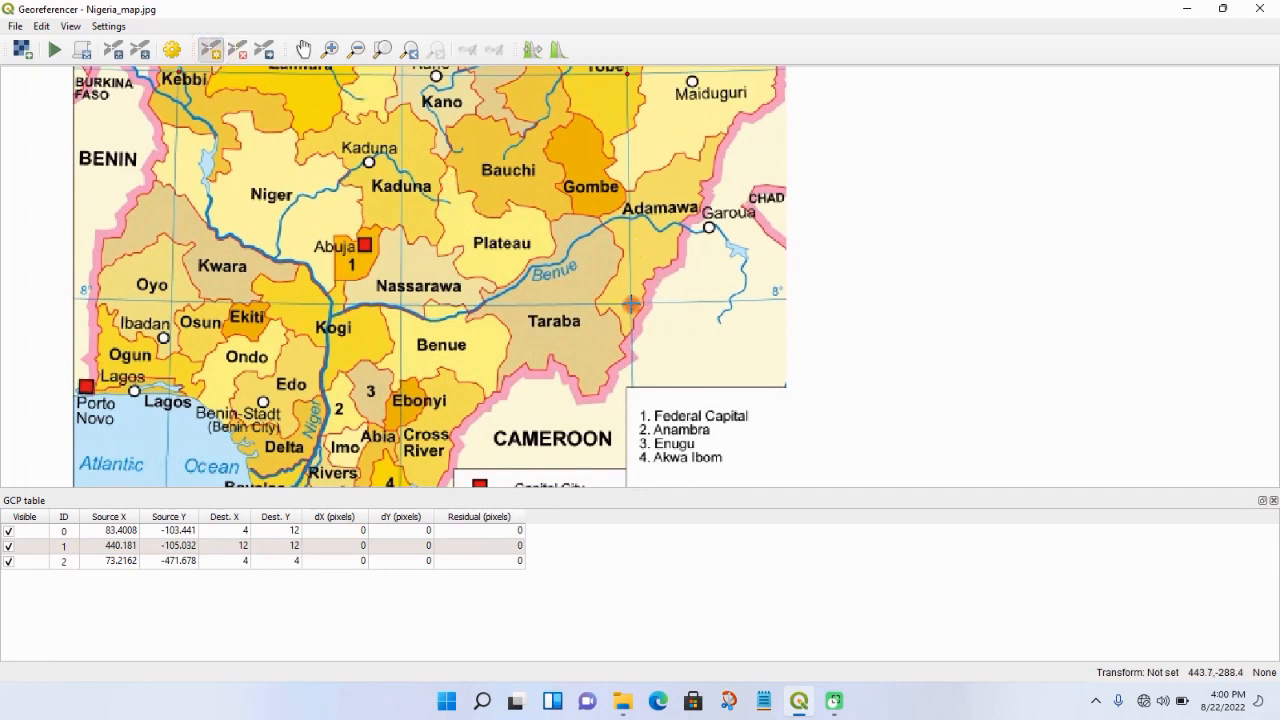
click(631, 304)
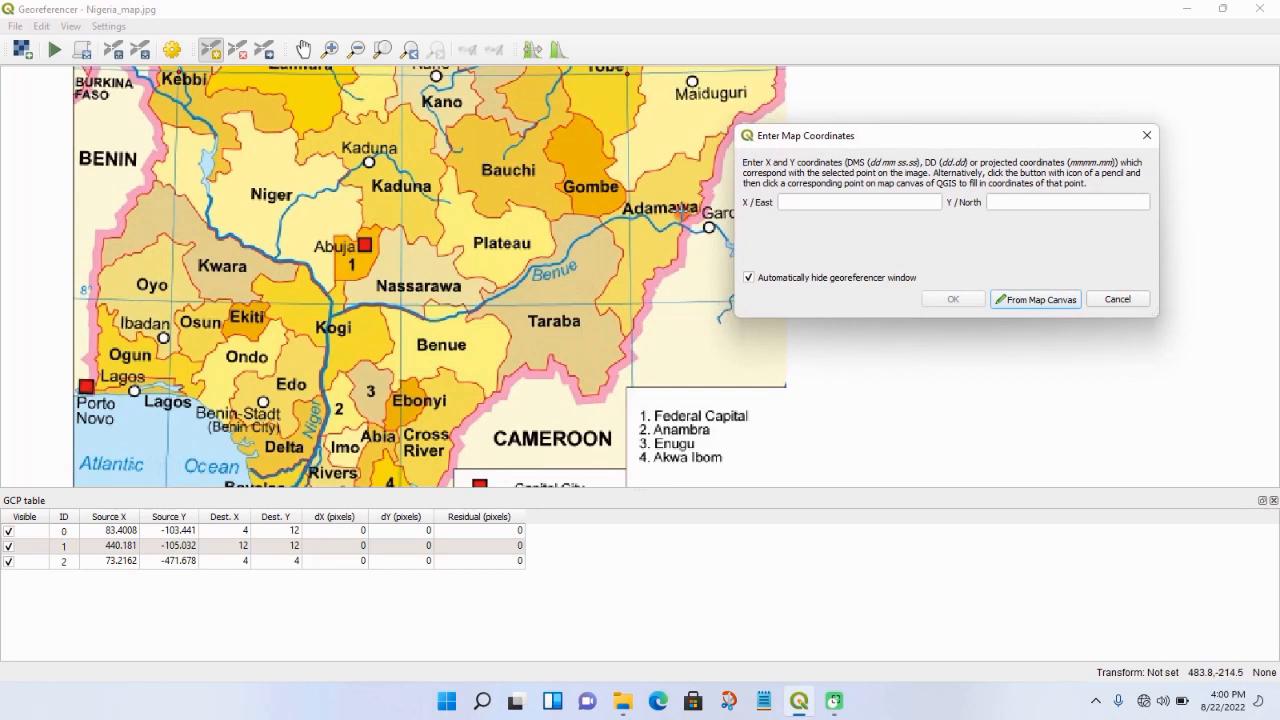
click(848, 203)
text(12)
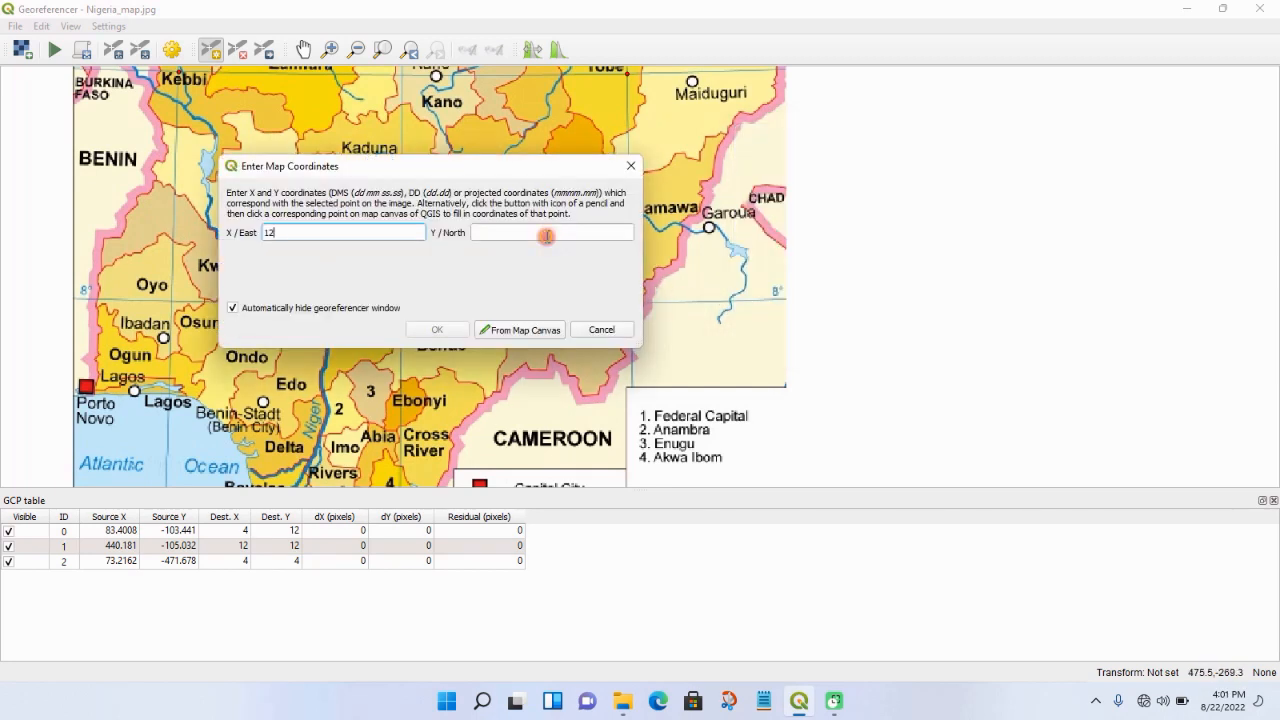
click(547, 236)
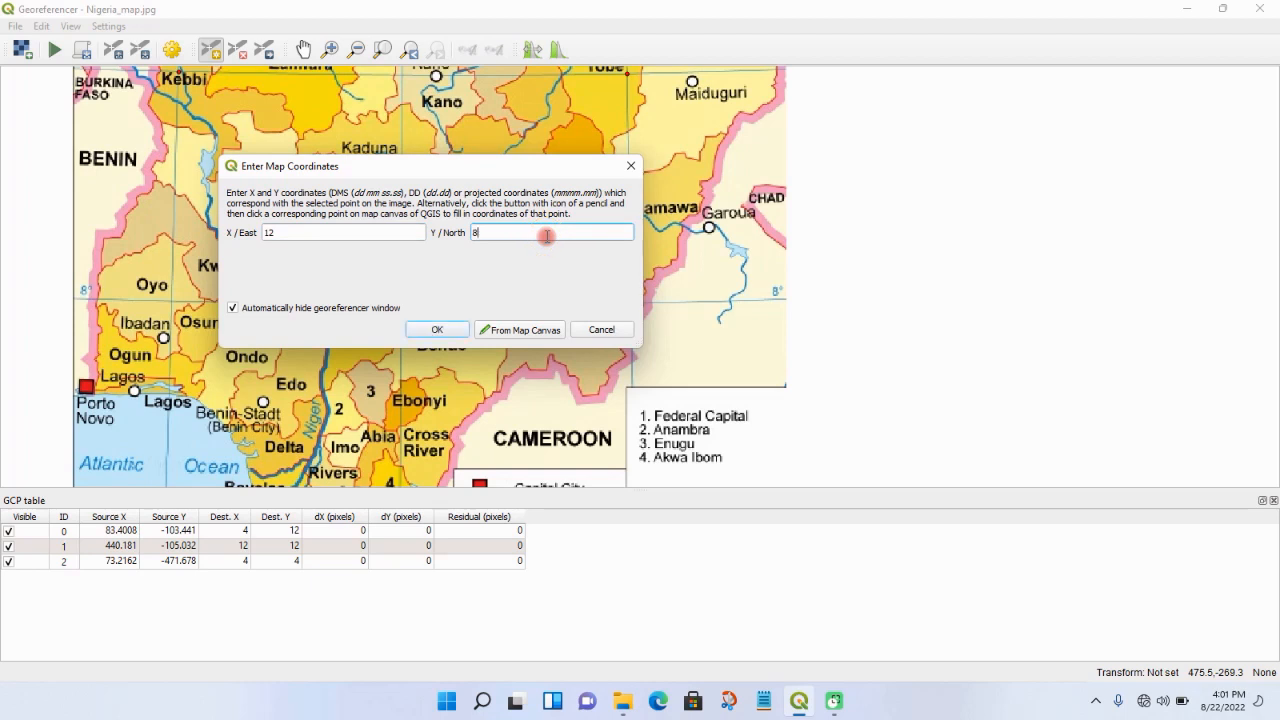
click(463, 330)
click(452, 331)
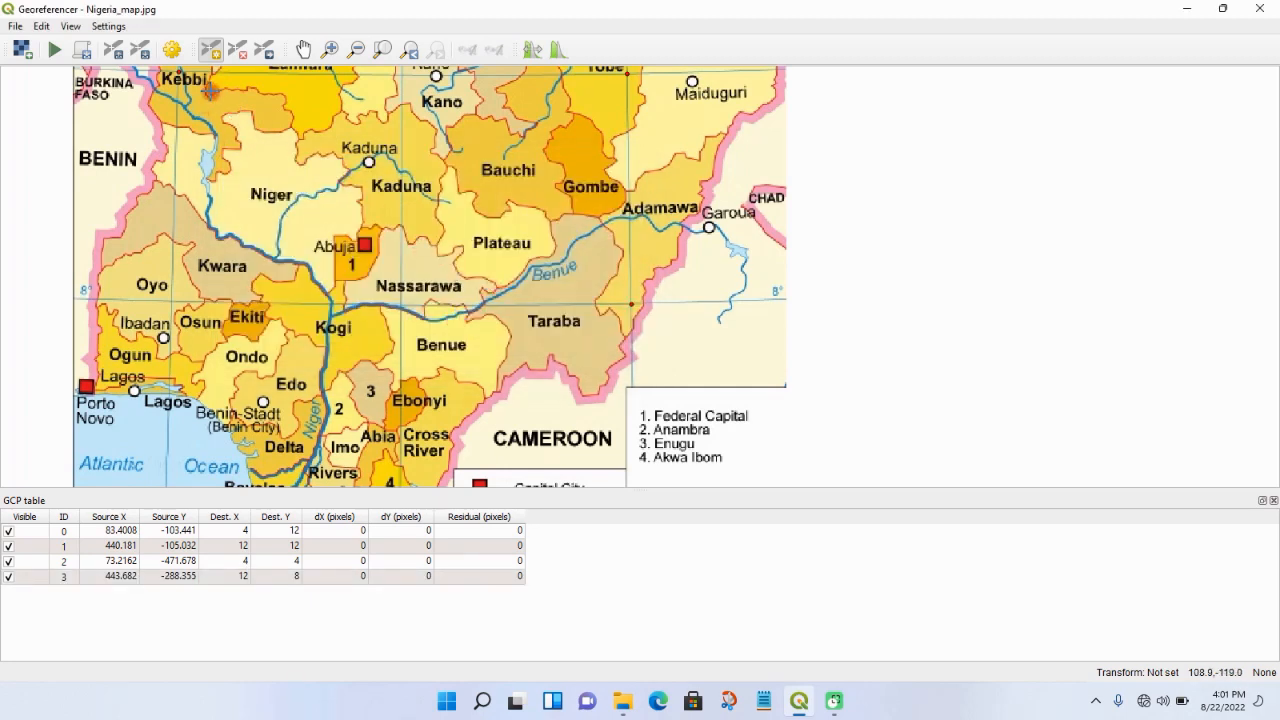
- In the transformation settings, set the target SRS to Project CRS: EPSG:4326 - WGS 84
click(115, 27)
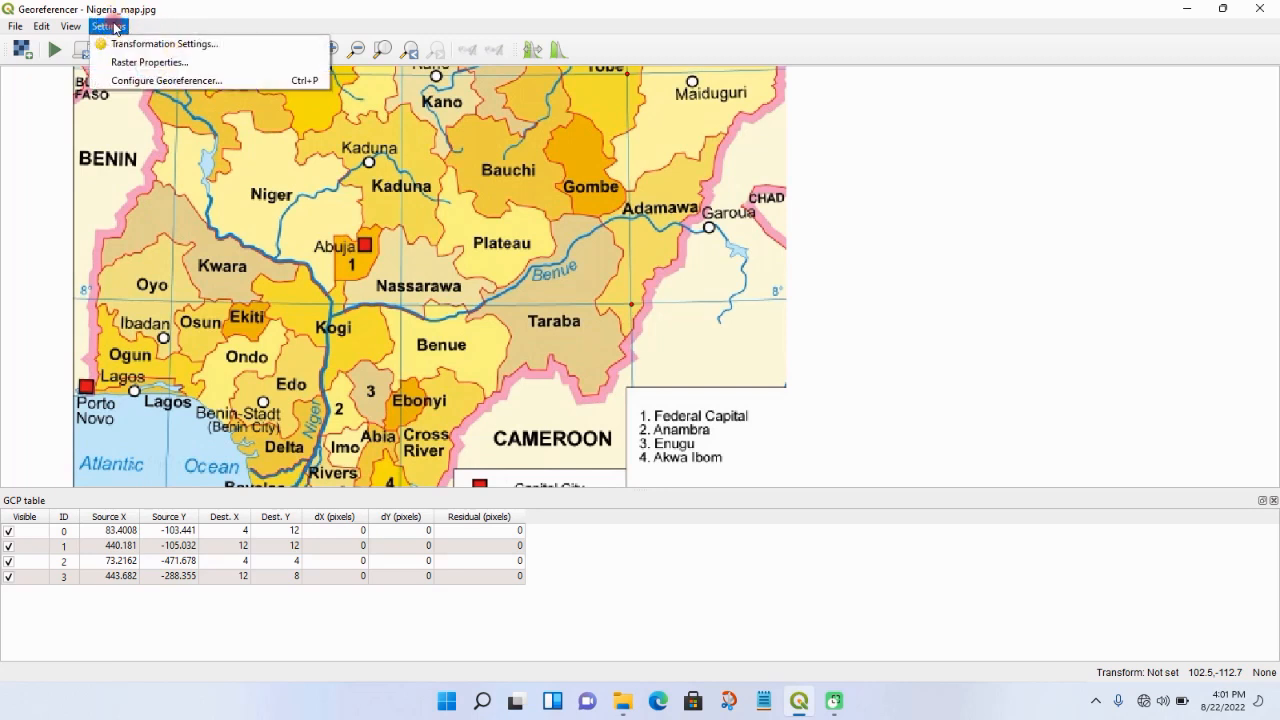
click(122, 43)
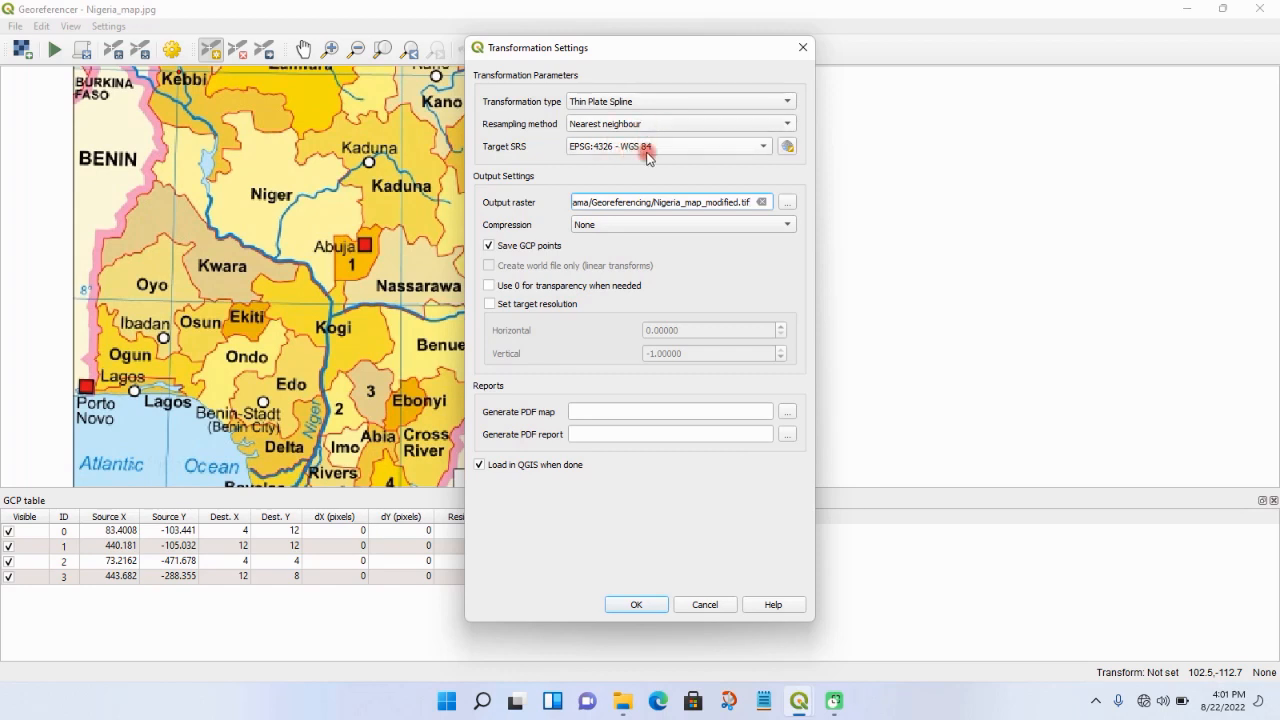
click(766, 149)
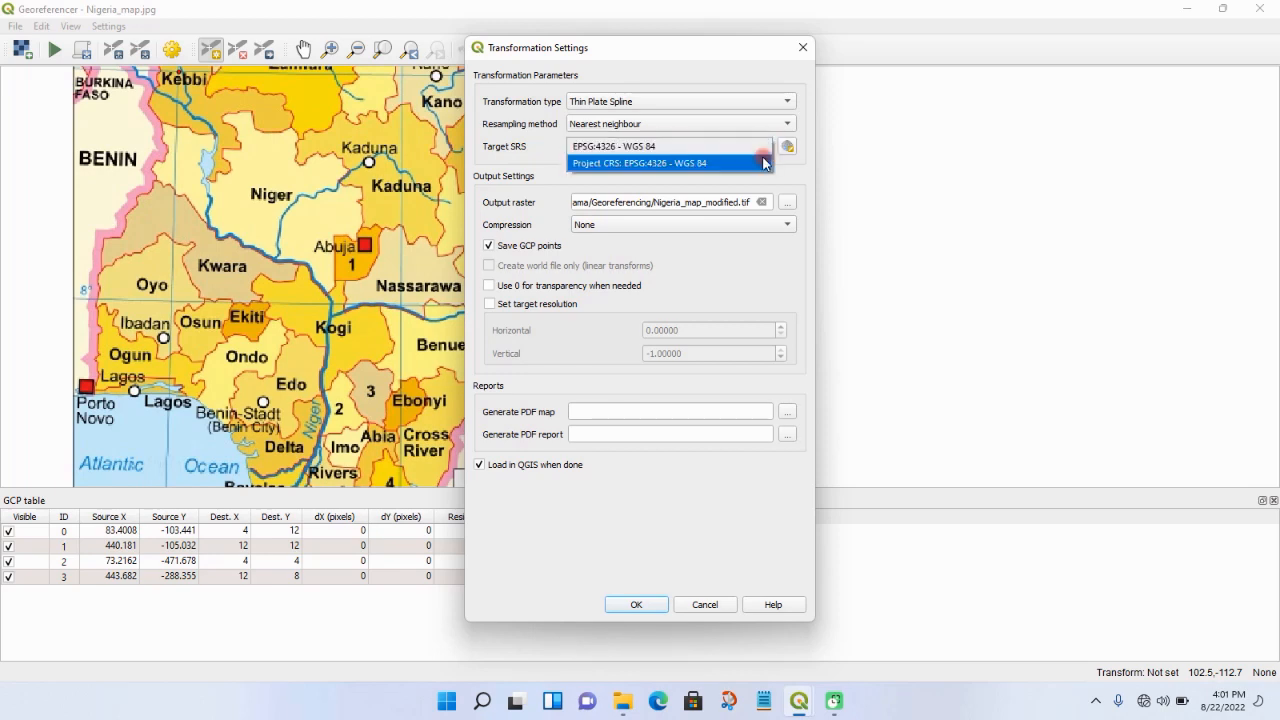
click(766, 162)
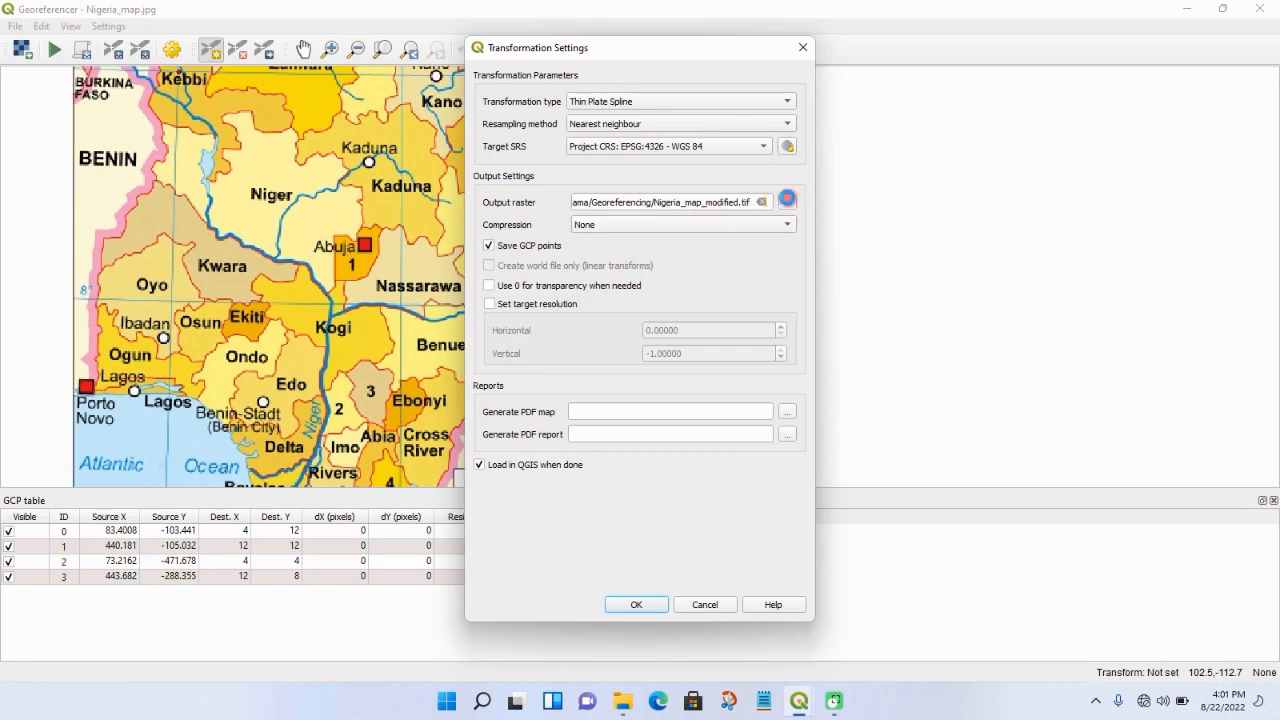
- Set the output raster to a TIF file named Nigeria_map_modified_2 in the Georeferencing folder within the Desktop's QGIS project folder
click(787, 199)
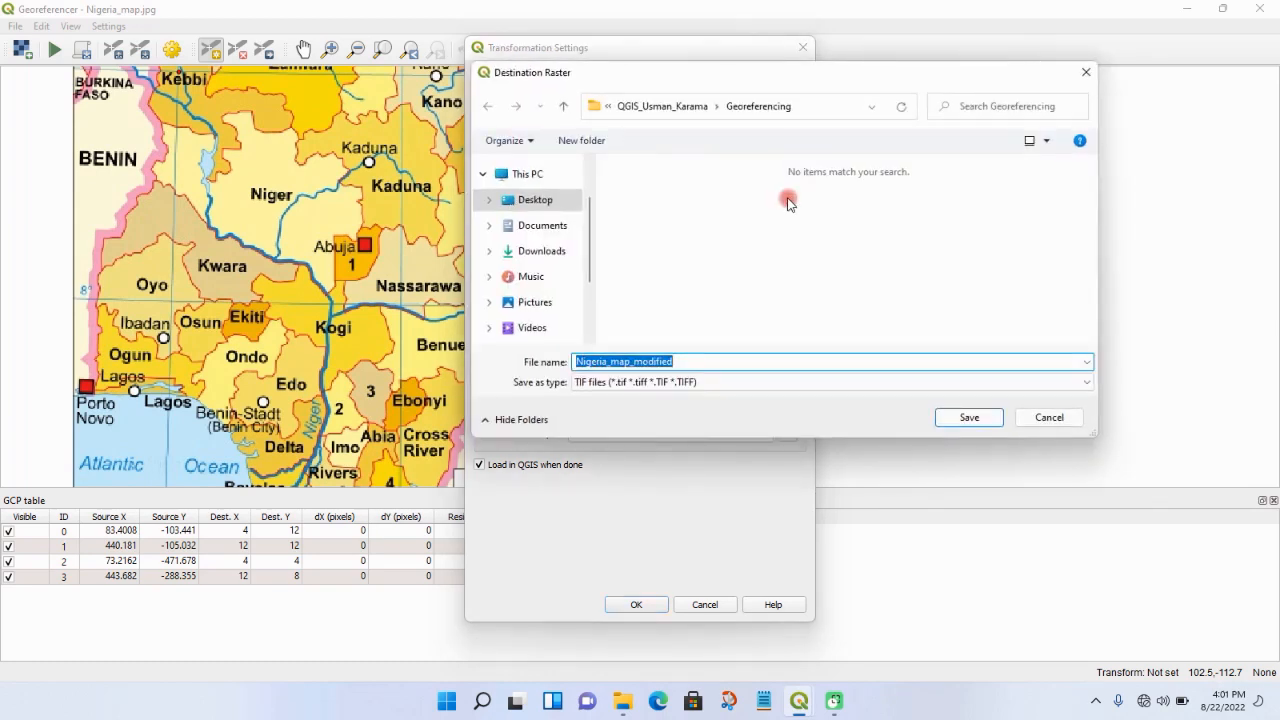
click(537, 200)
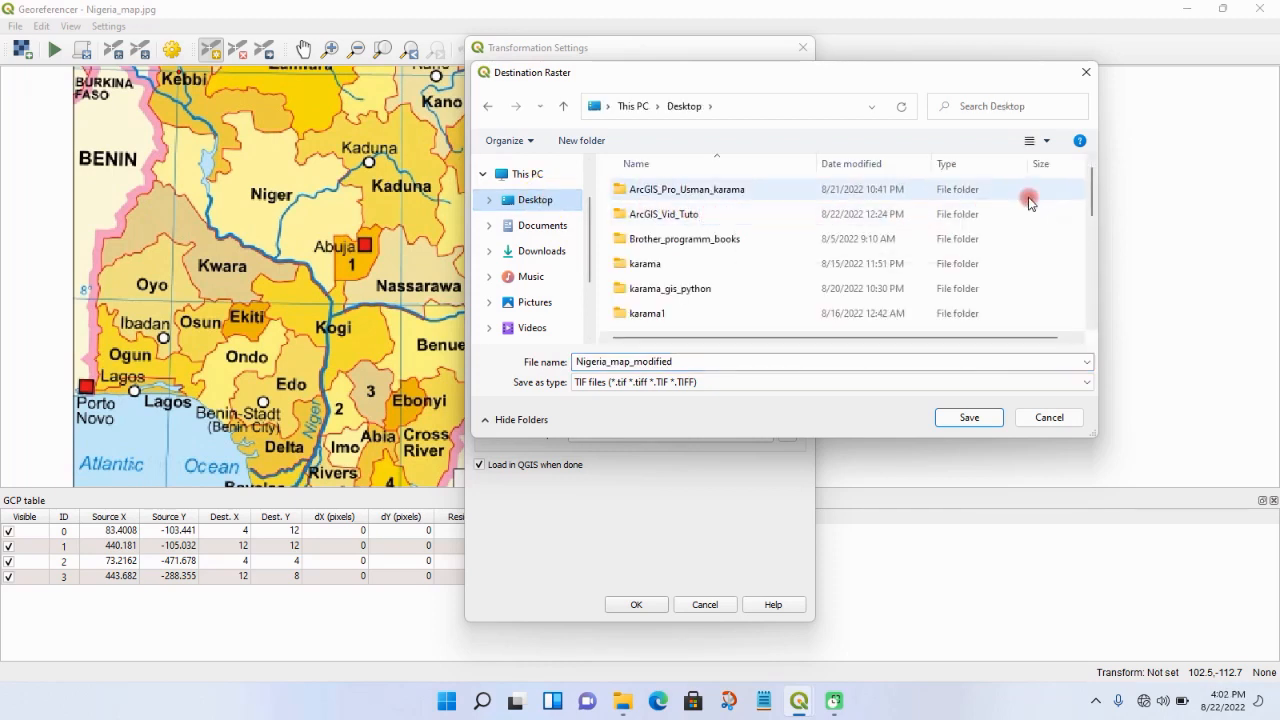
drag(1088, 184, 1089, 280)
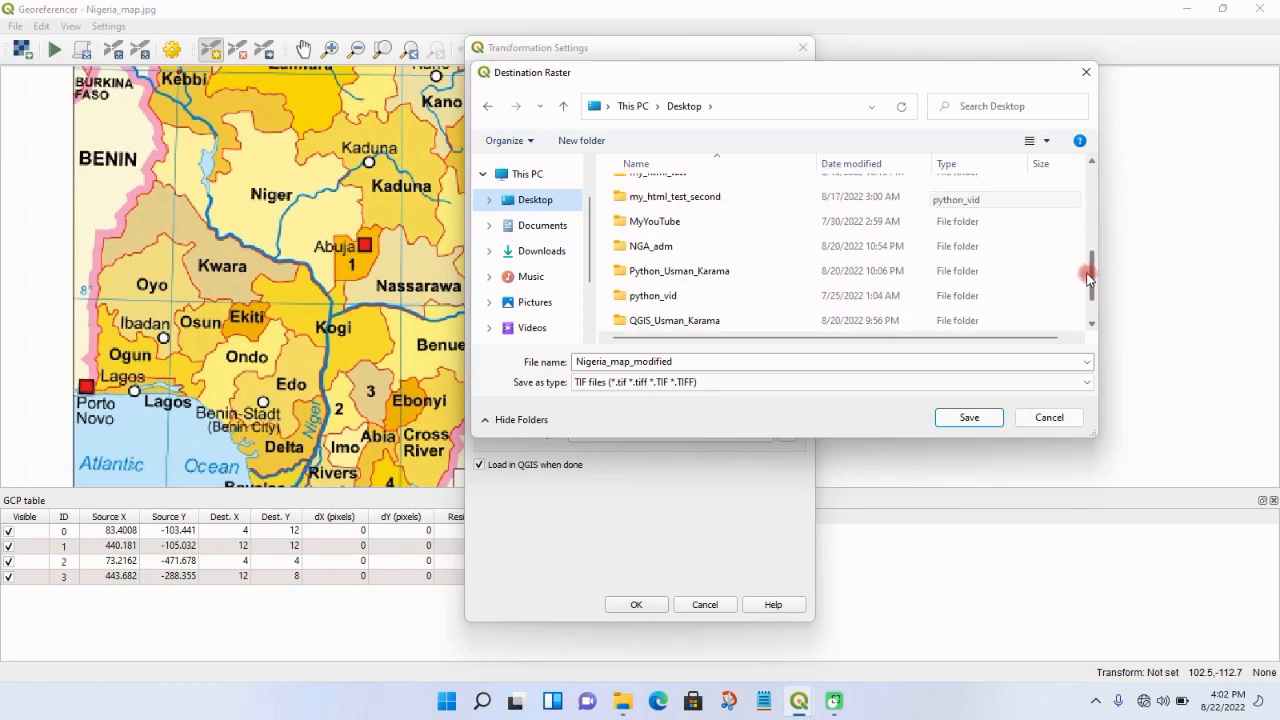
double_click(766, 320)
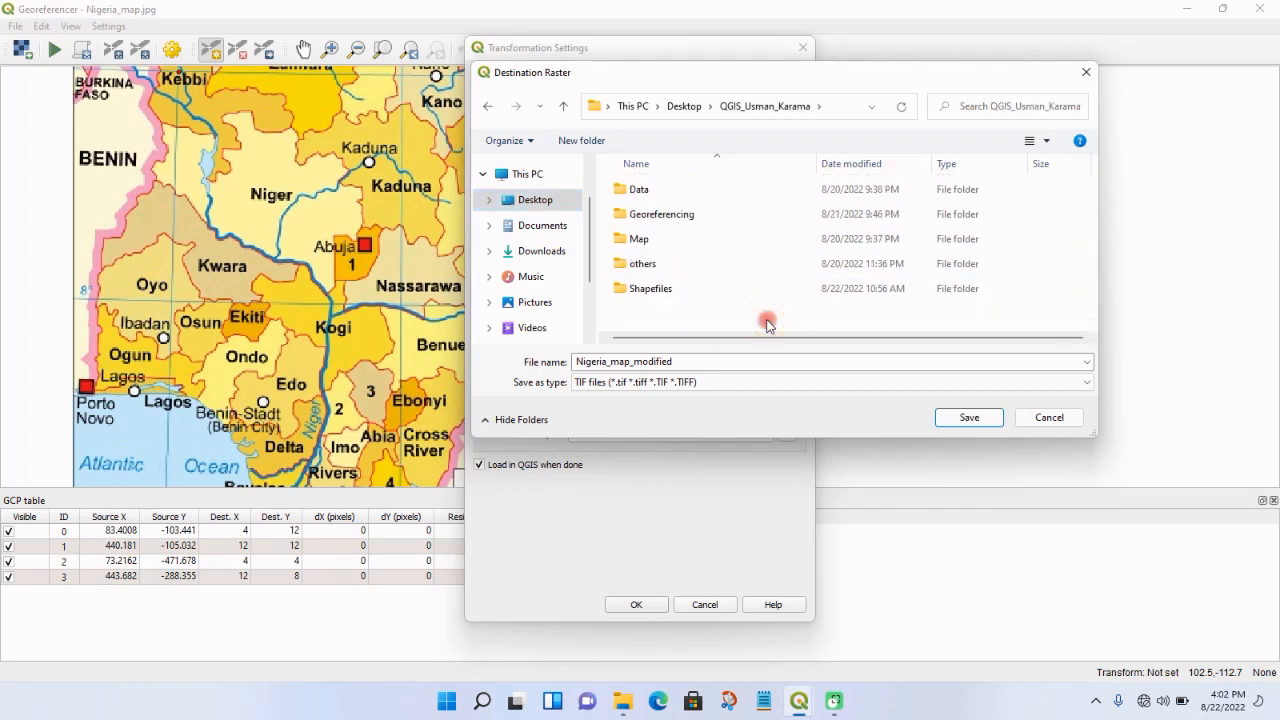
click(700, 215)
double_click(700, 215)
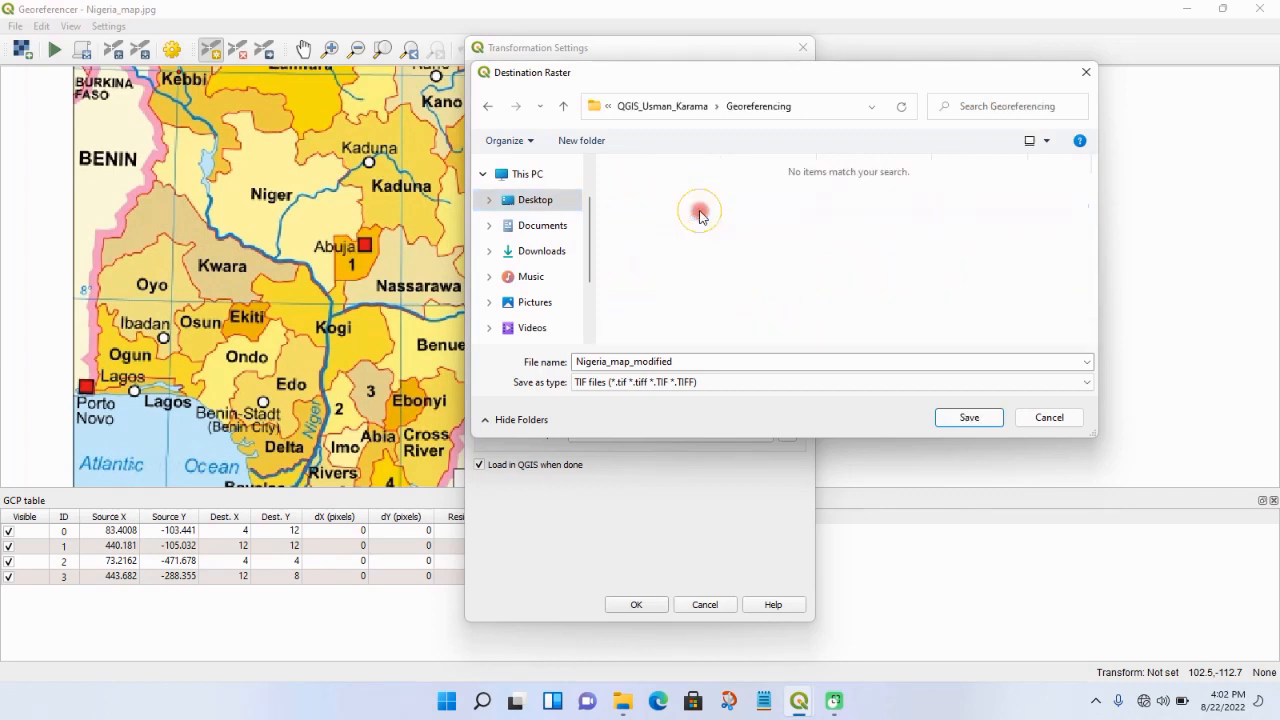
double_click(687, 360)
click(687, 361)
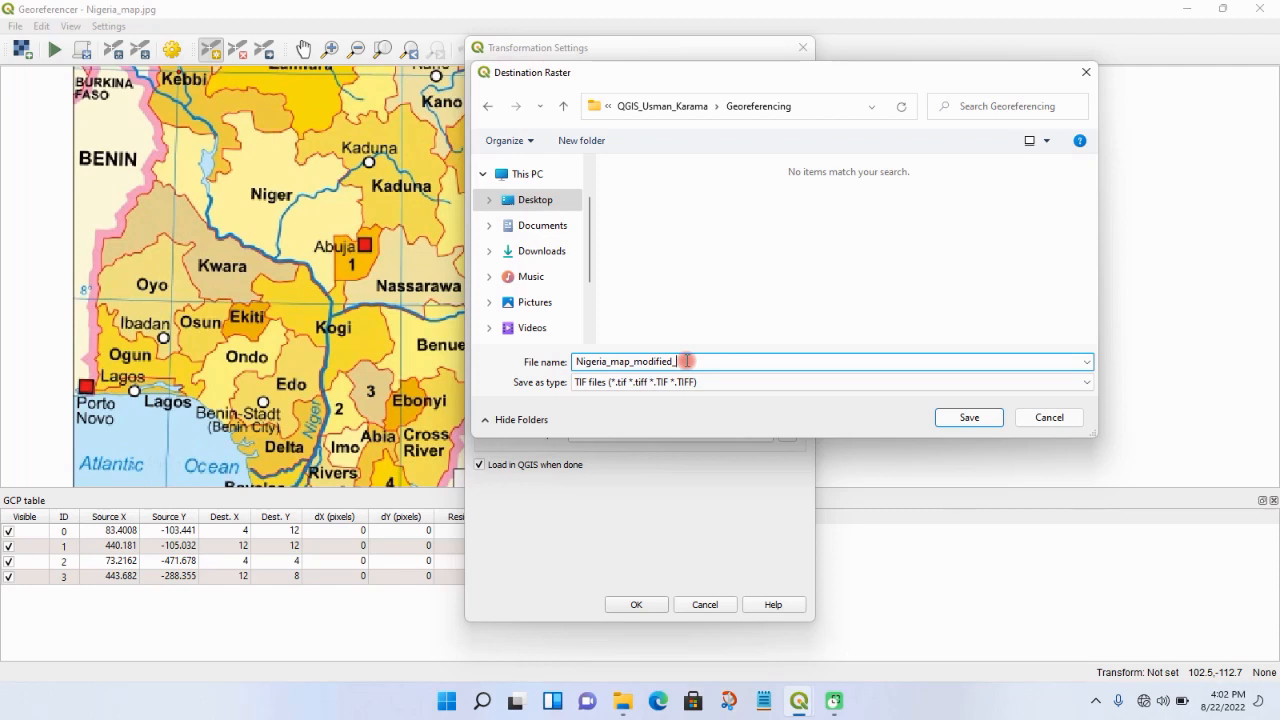
text(_2)
click(967, 418)
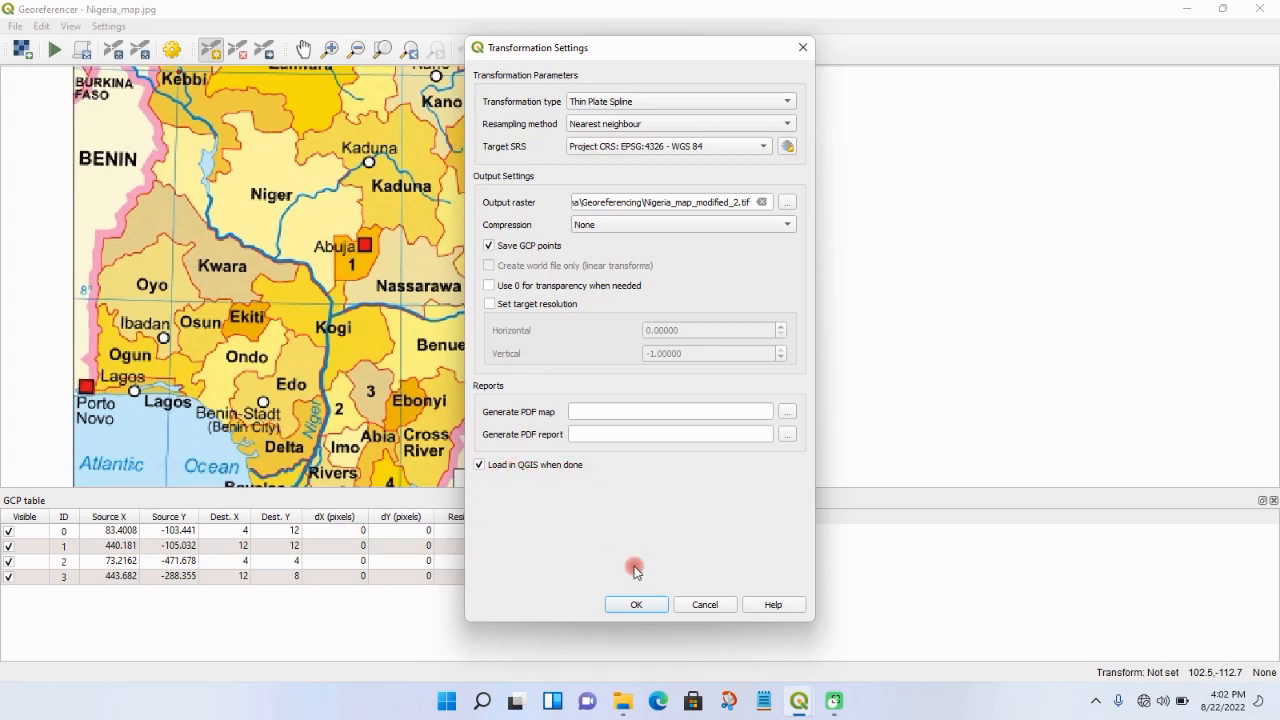
- Apply the transformation settings, run the georeferencing and close the Georeferencer
click(641, 605)
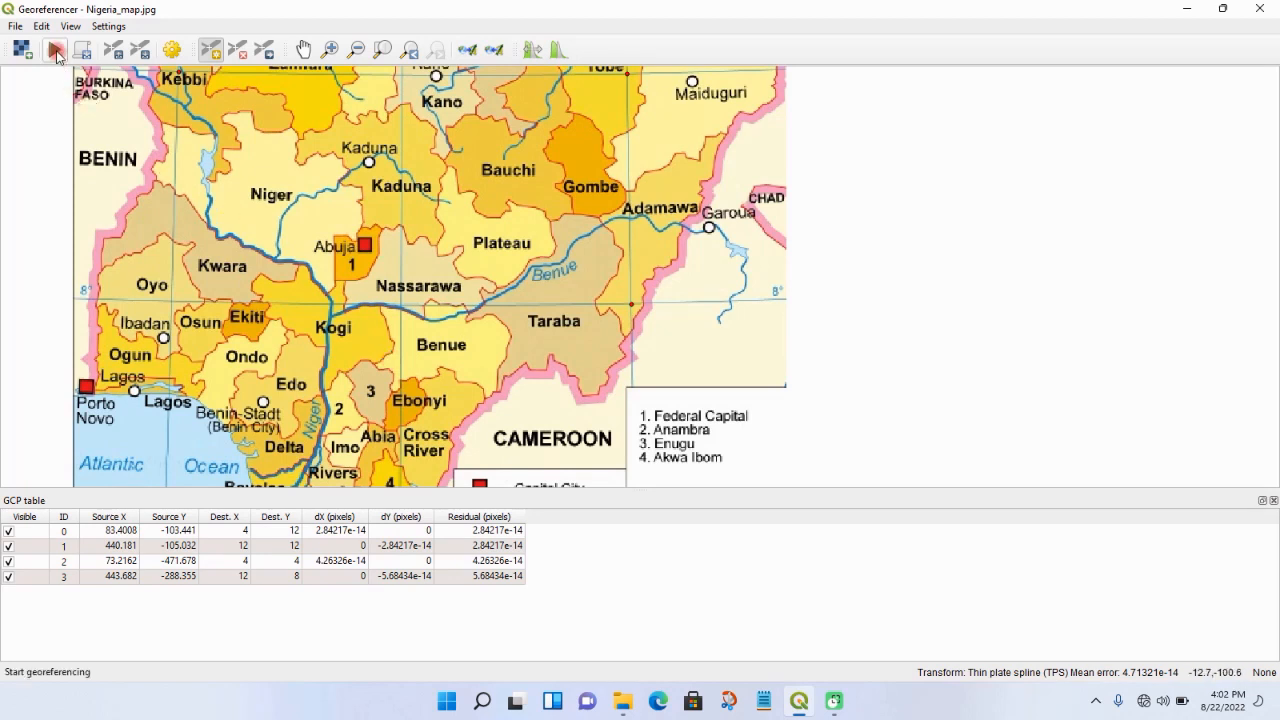
click(56, 52)
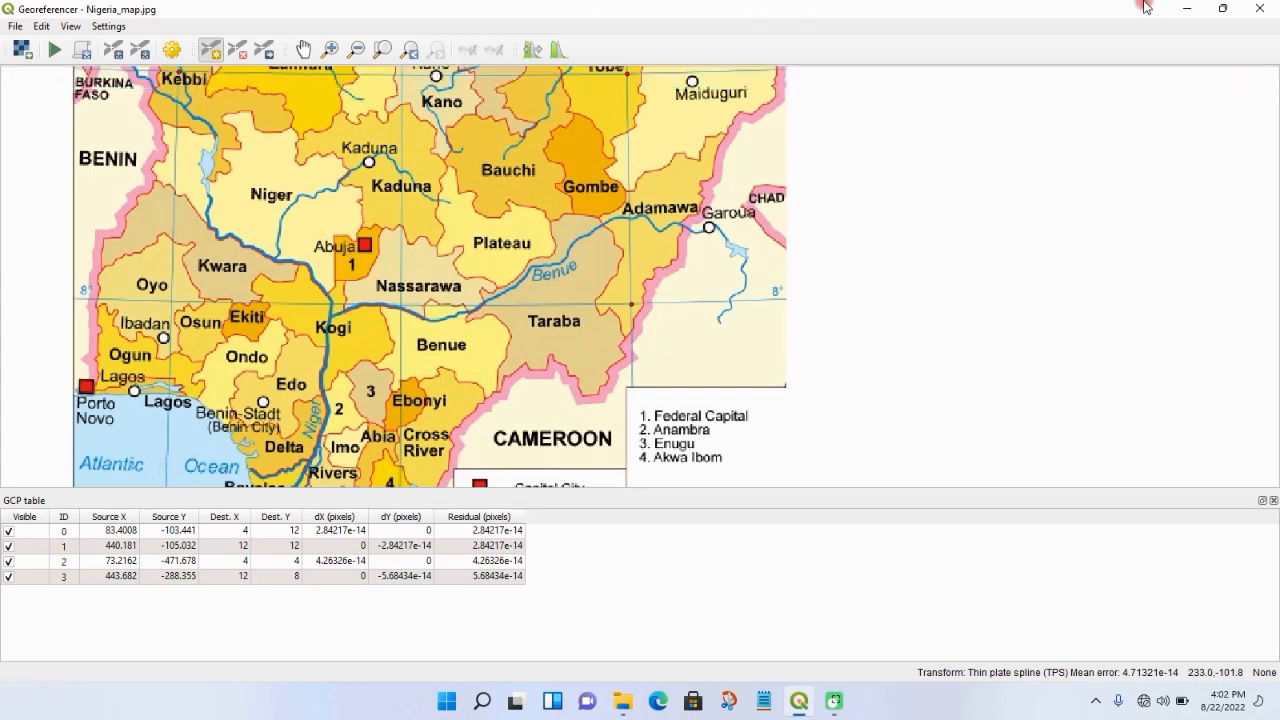
click(1270, 12)
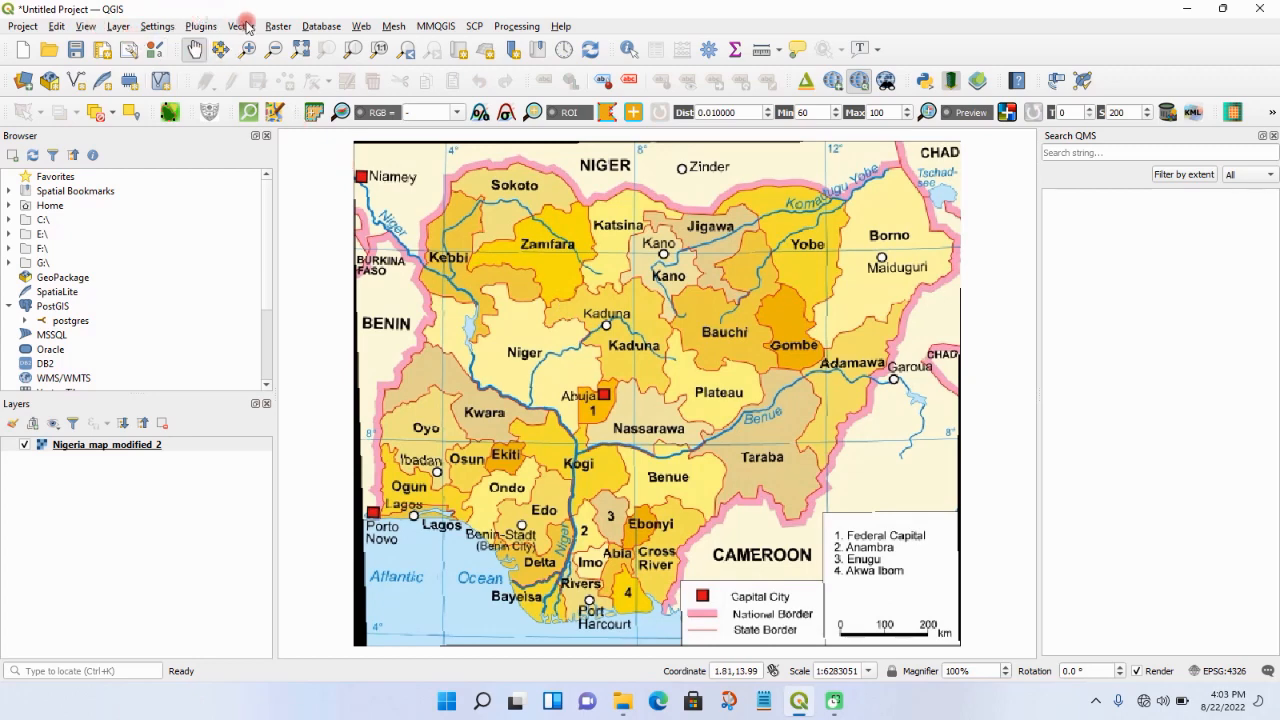
- Start adding a vector layer and choose NGA_adm0.shp from the Shapefiles folder in the Desktop's QGIS project folder as its source
click(96, 30)
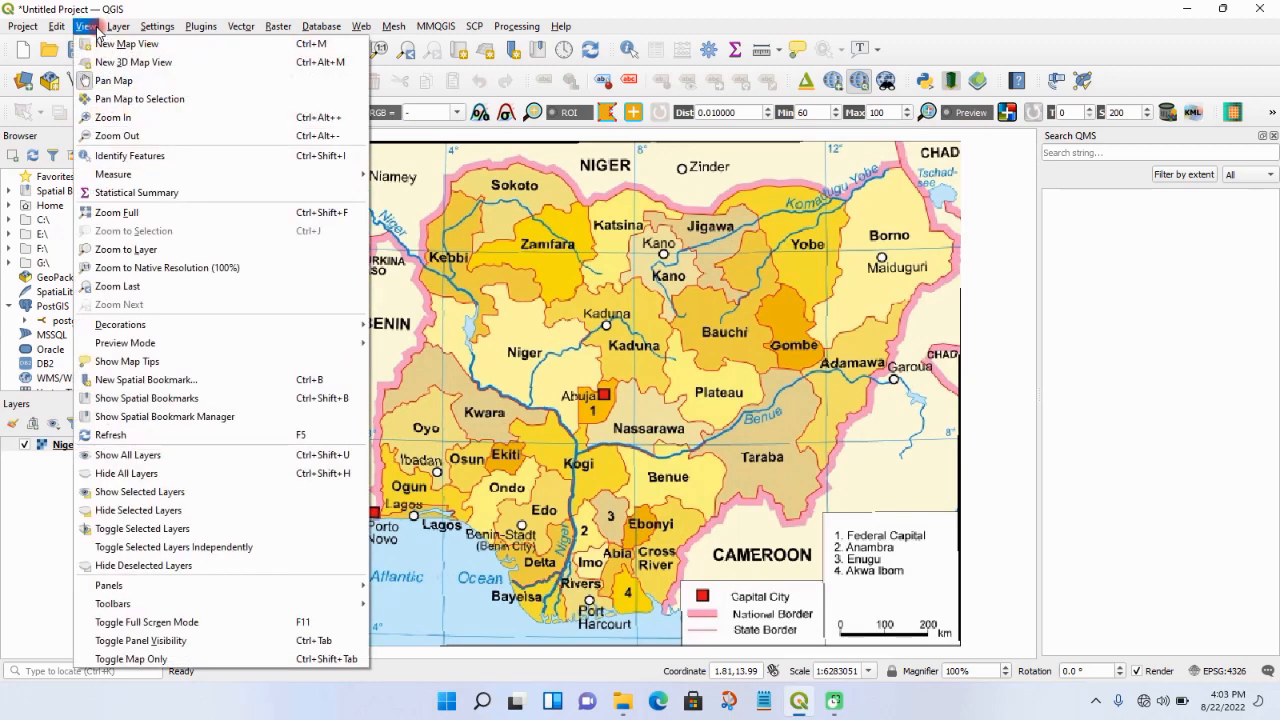
click(96, 30)
click(118, 26)
mouse_move(142, 66)
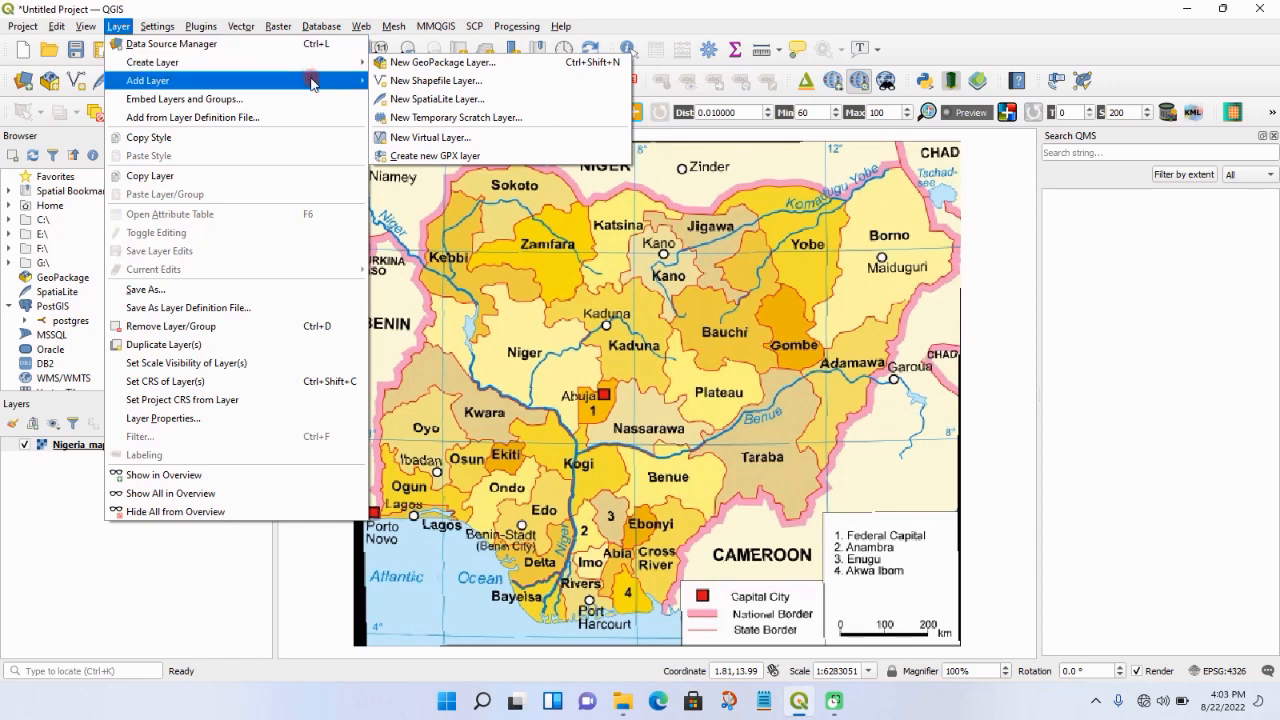
mouse_move(357, 80)
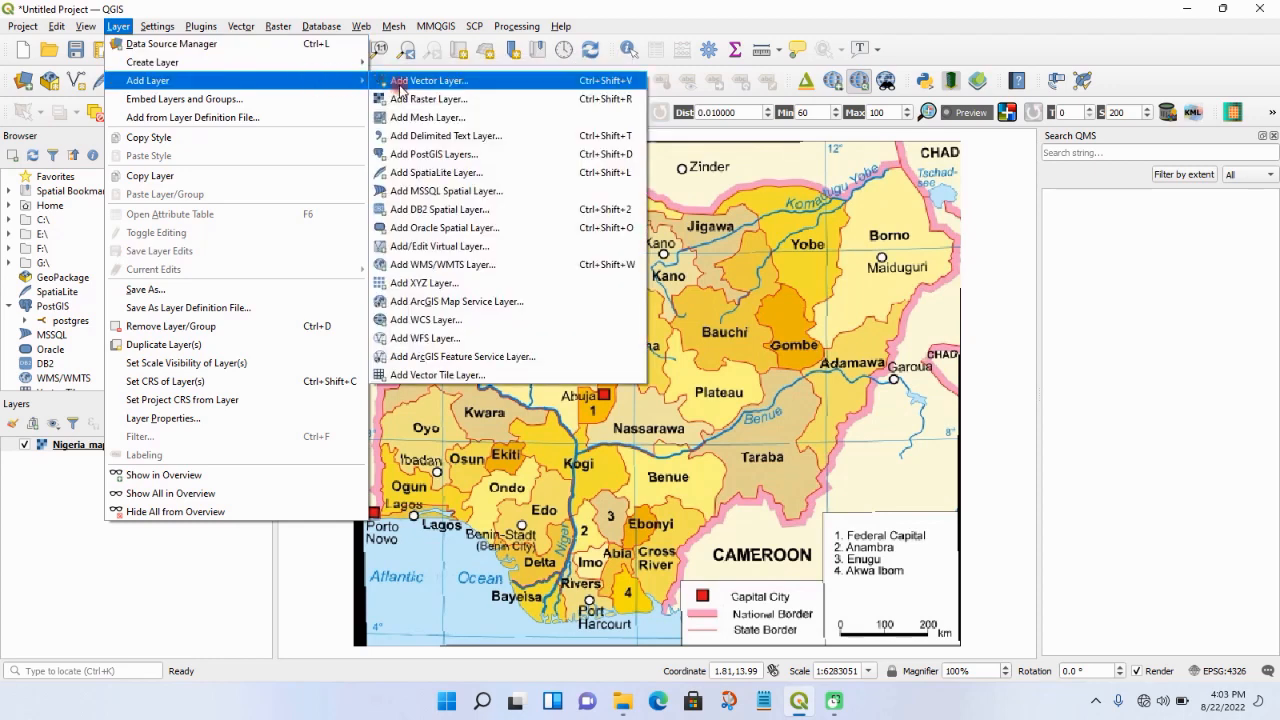
click(398, 84)
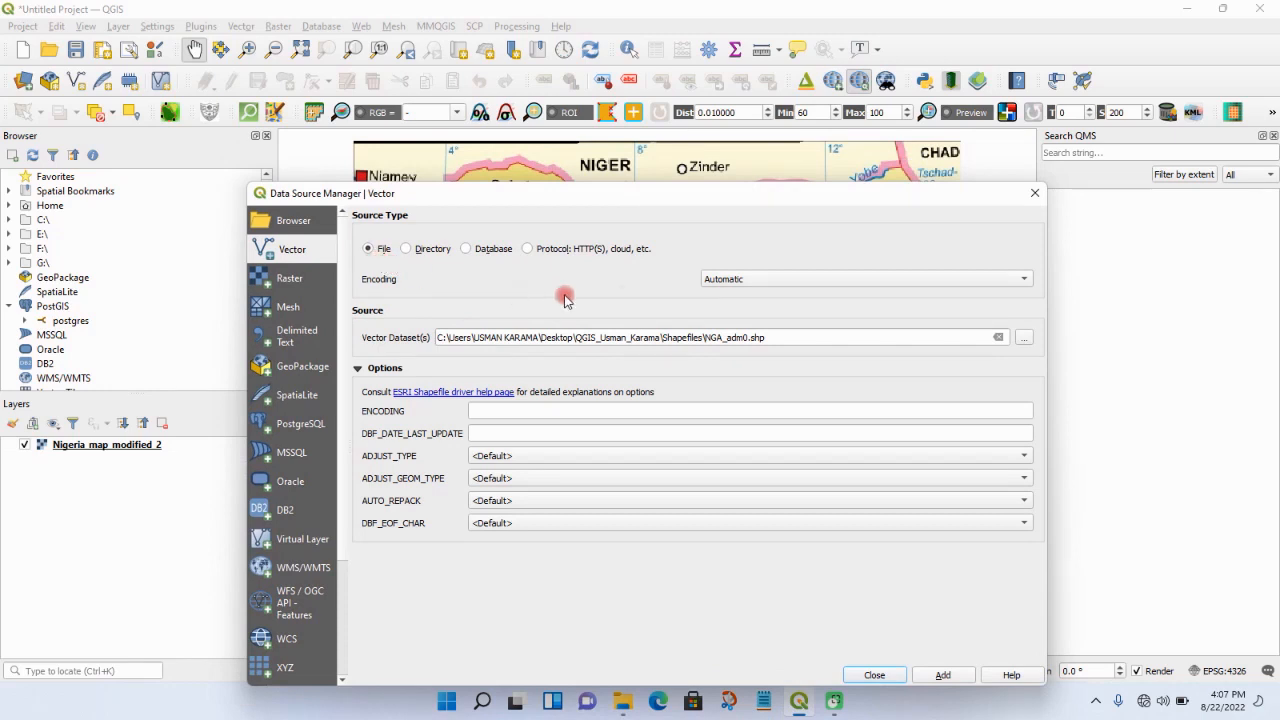
click(1022, 339)
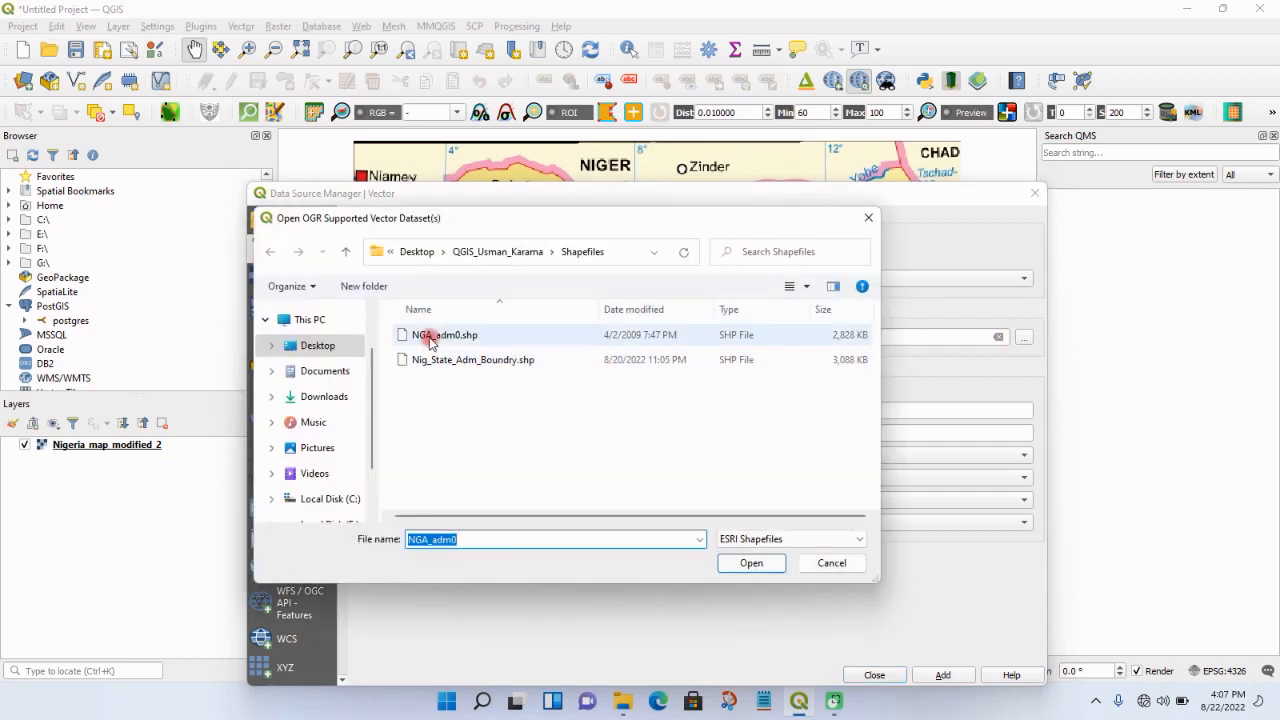
click(338, 350)
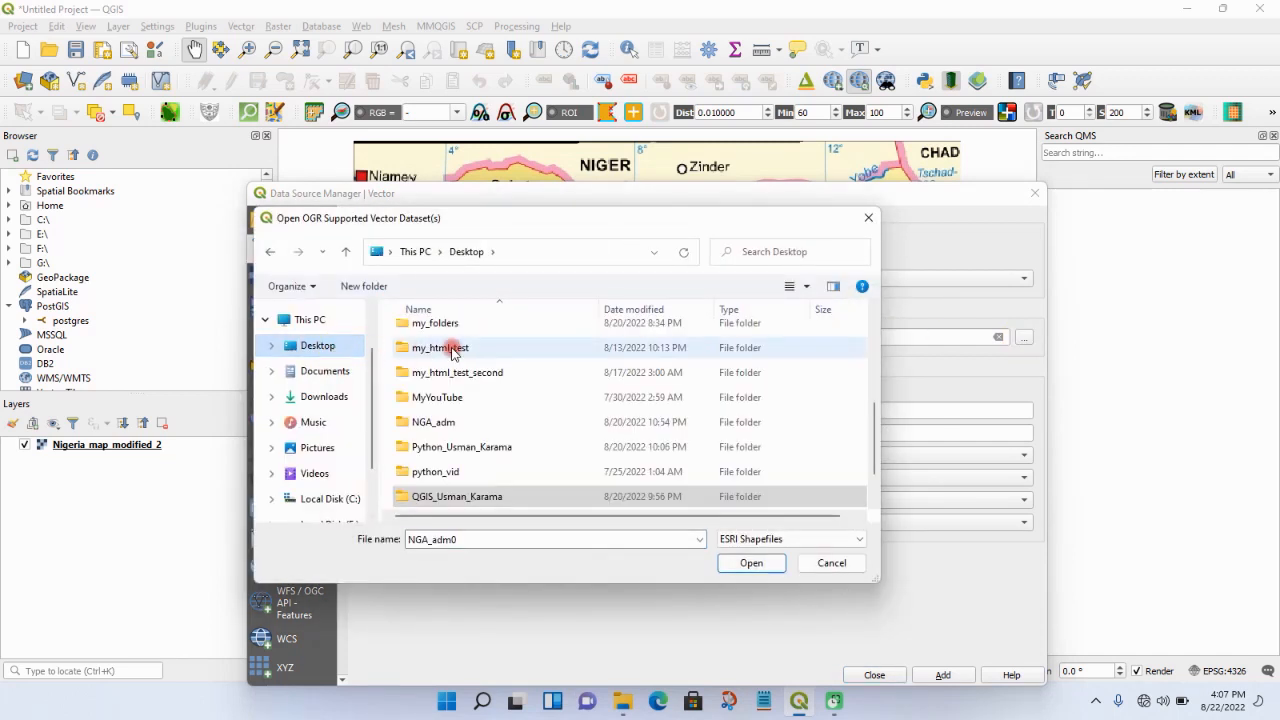
double_click(460, 500)
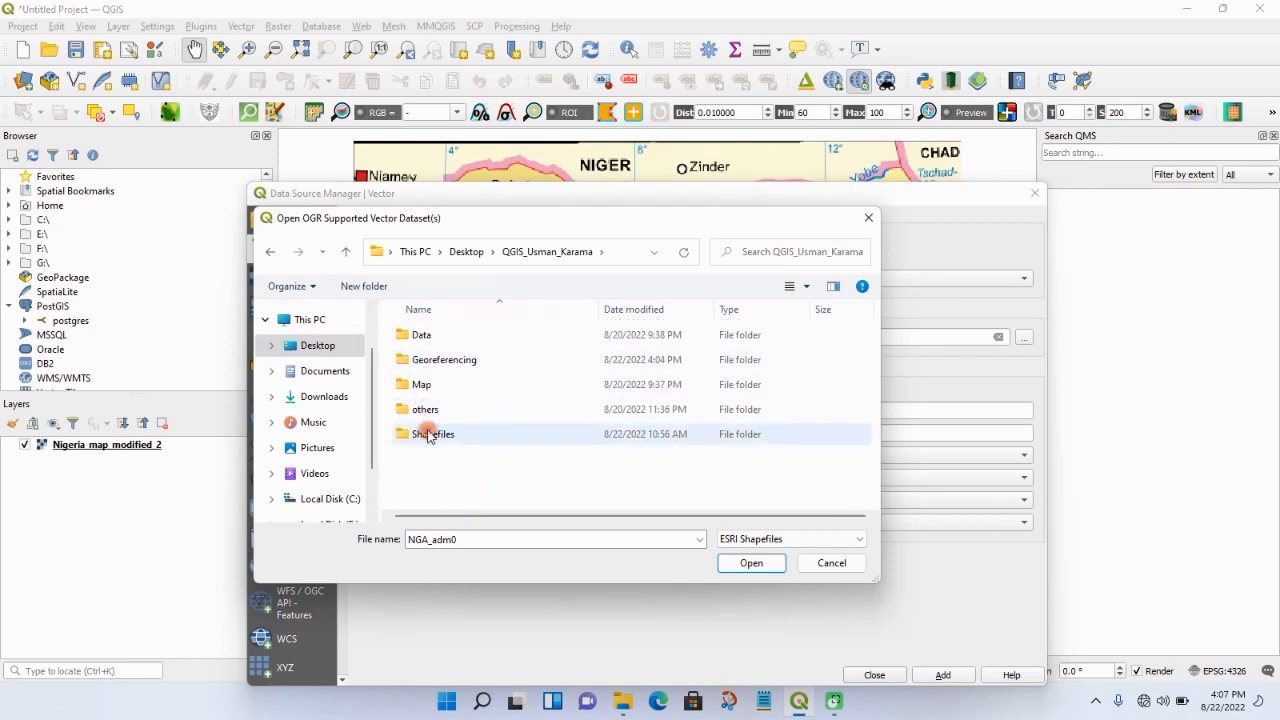
double_click(428, 436)
click(435, 343)
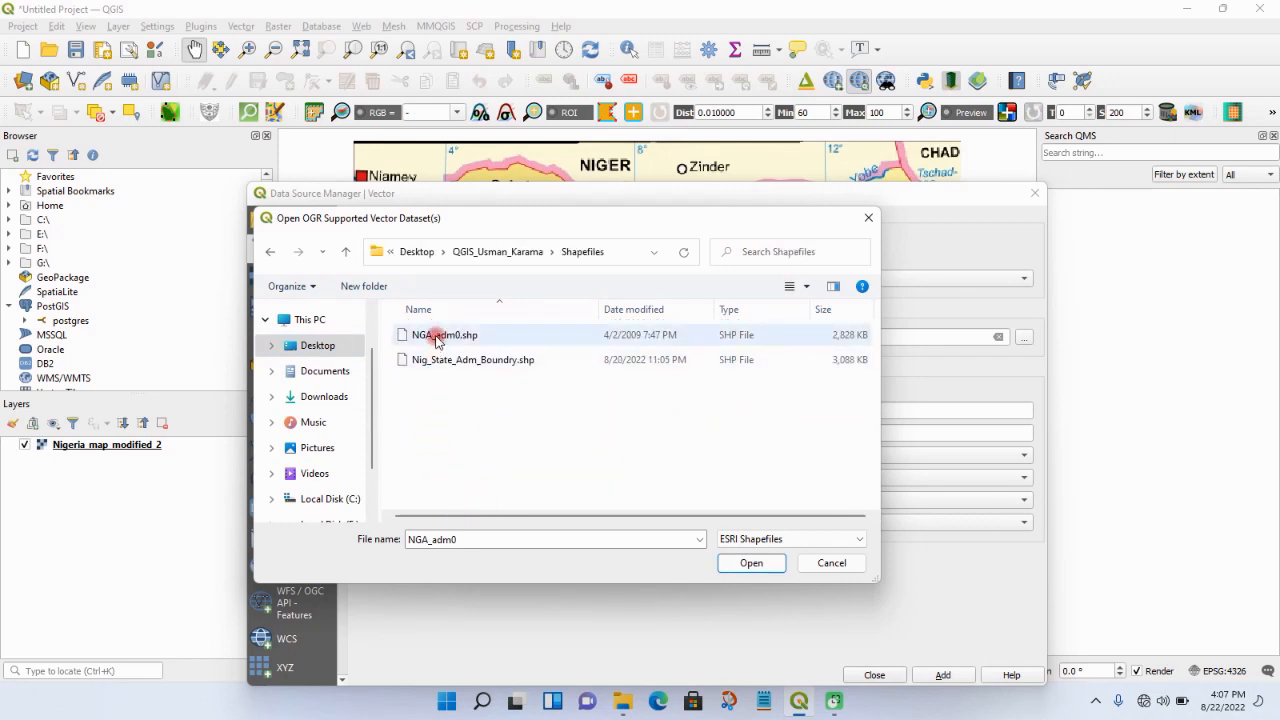
click(740, 563)
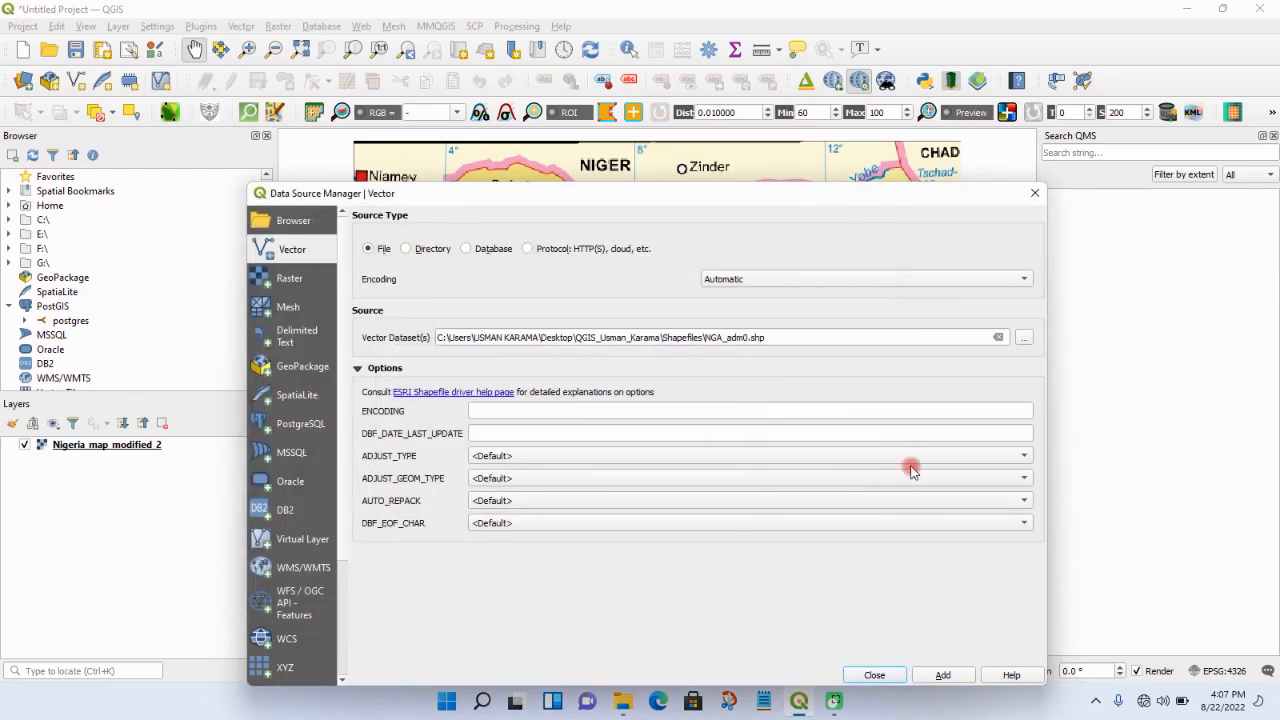
- Add the chosen NGA_adm0 shapefile to the project and close the Data Source Manager
drag(866, 192, 827, 145)
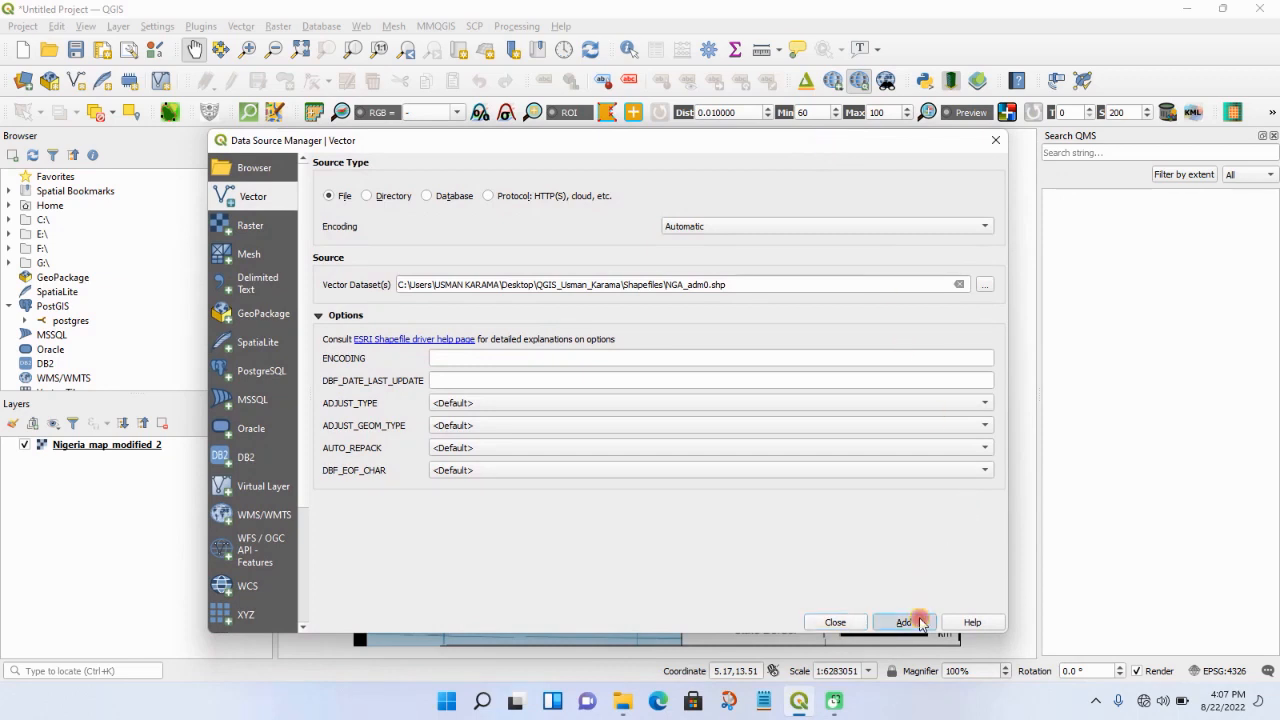
click(921, 623)
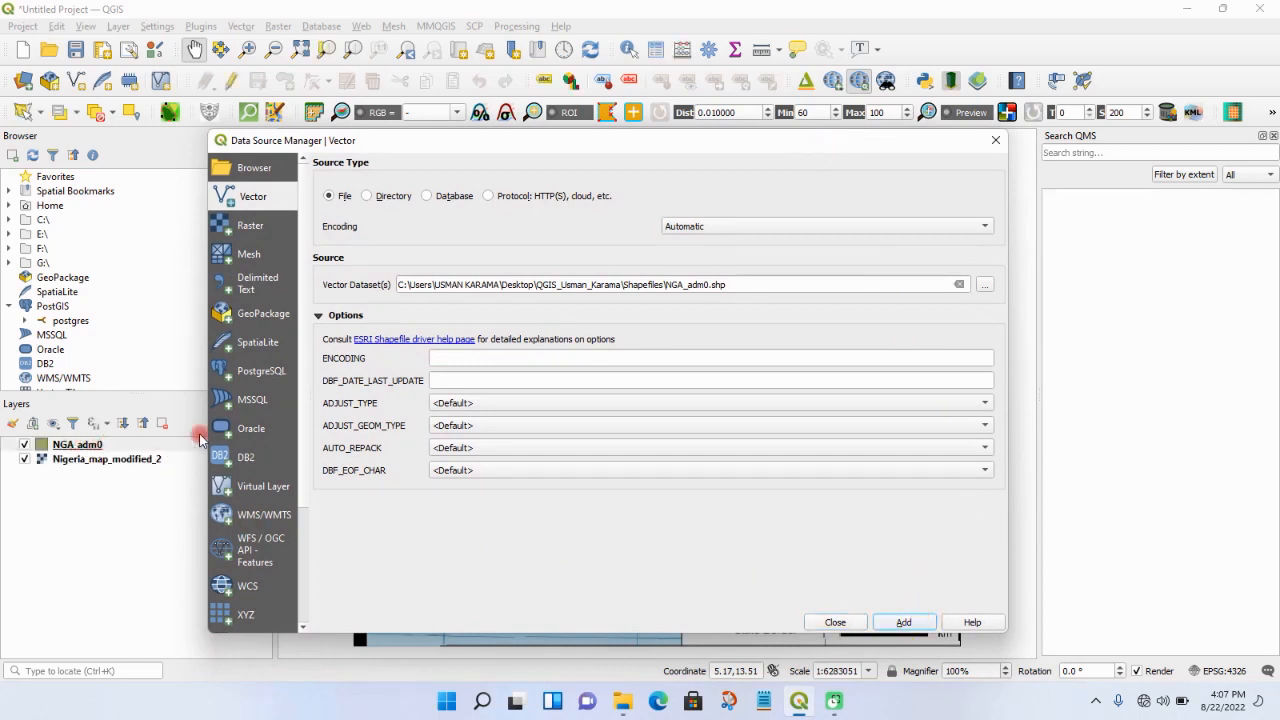
click(843, 623)
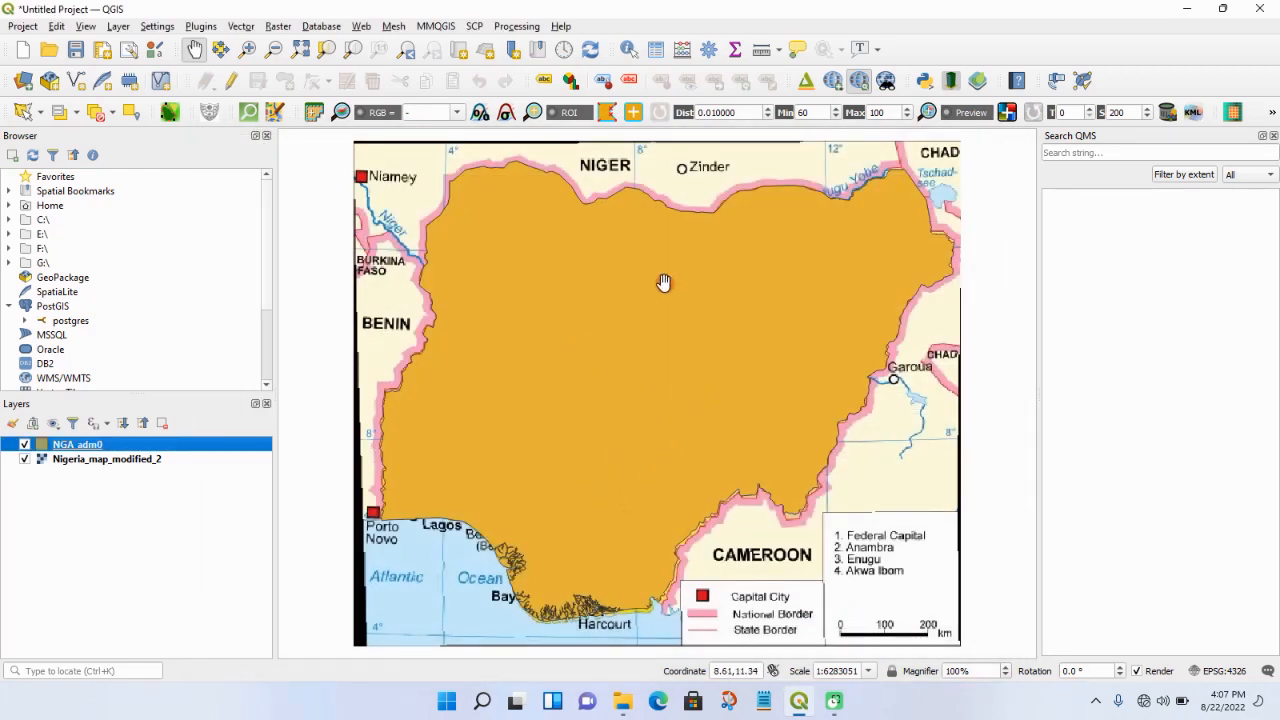
- Toggle the NGA_adm0 layer off and on to compare its boundary with the georeferenced map, leaving the layer shown
click(24, 446)
click(24, 445)
click(24, 445)
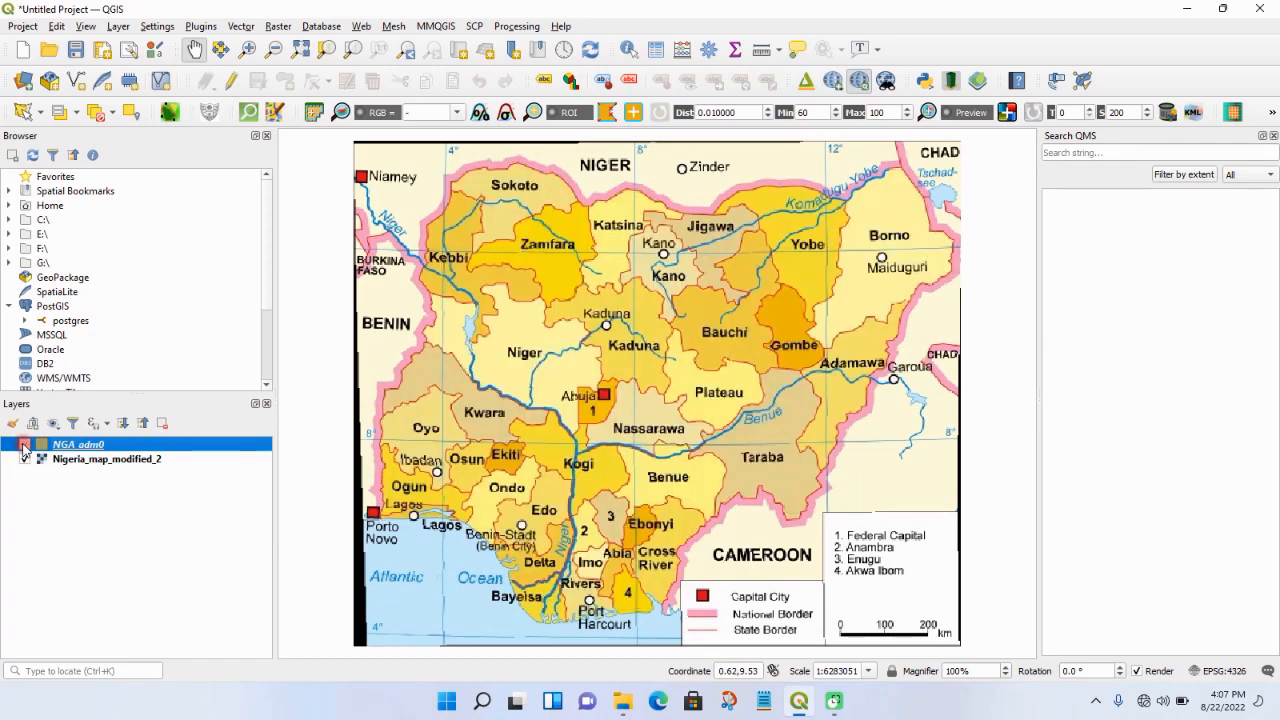
click(24, 445)
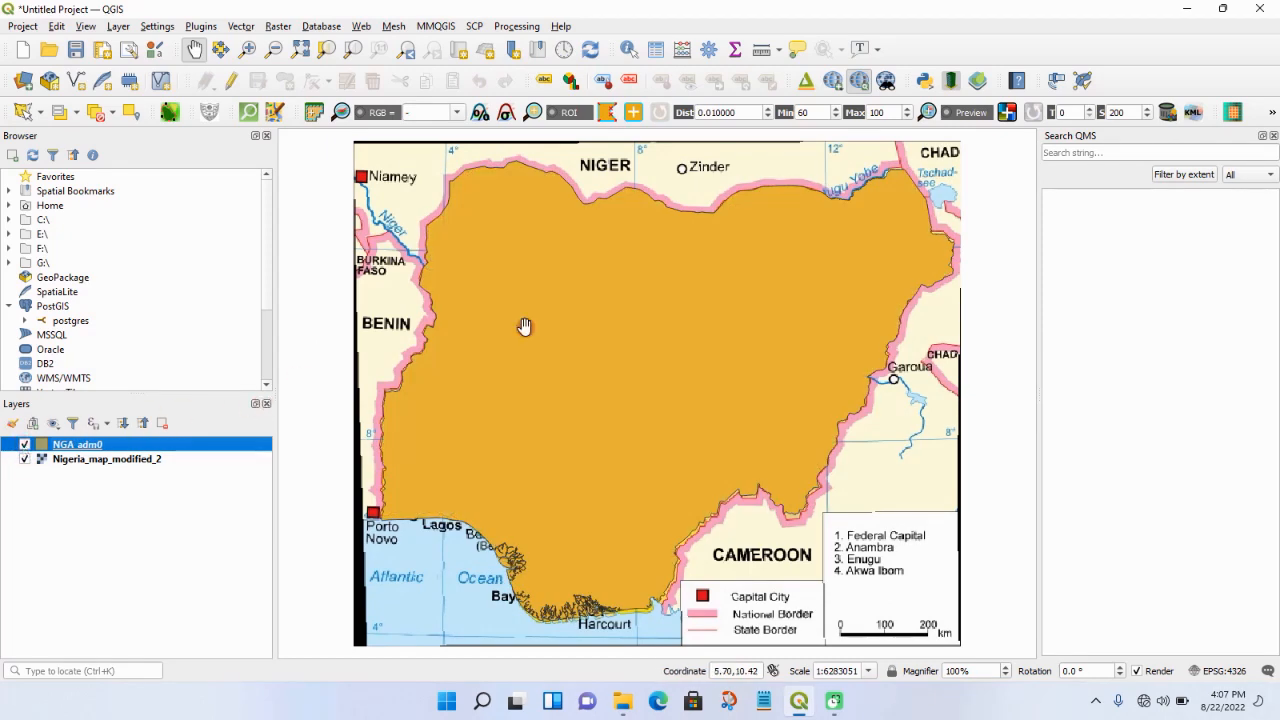